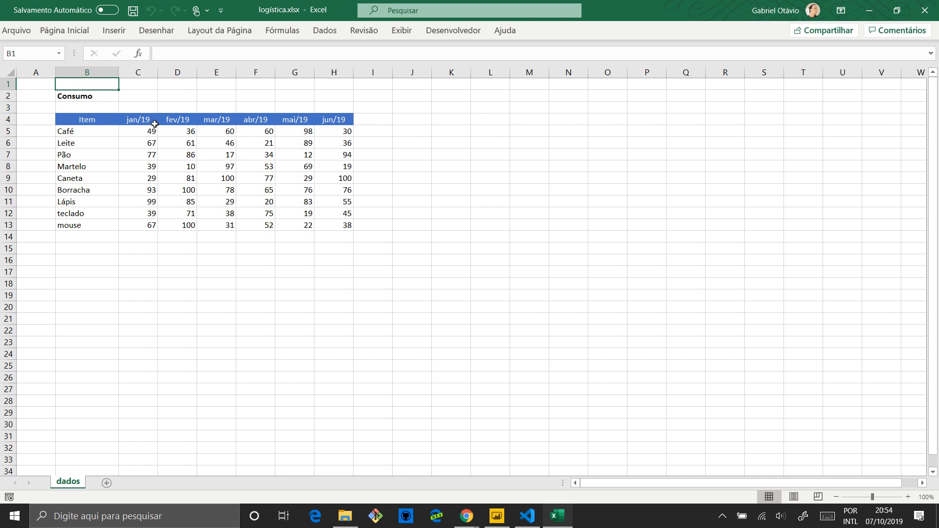
Review the month headers C4:H4 in logística.xlsx, and open segurança.xlsx from the Video Power BI folder.
{"action": "left_click_drag", "start_coordinate": [143, 120], "coordinate": [334, 121]}
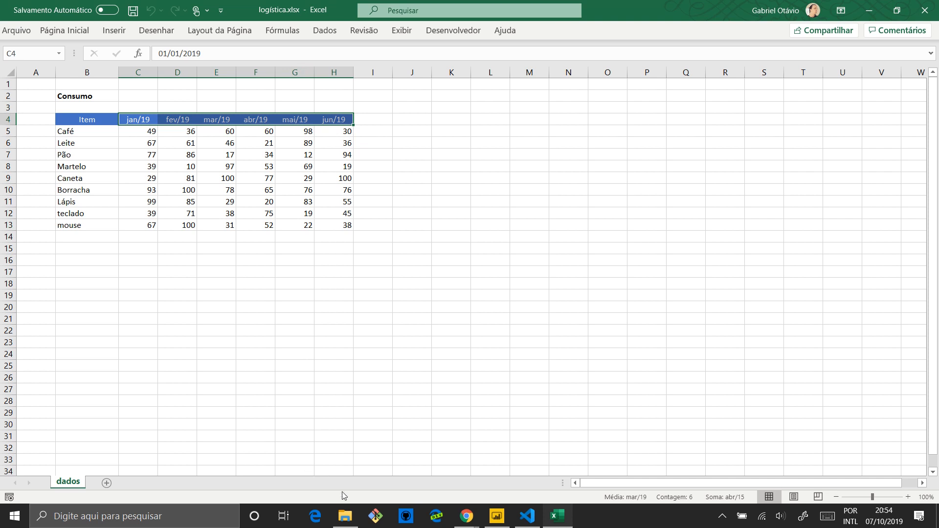
{"action": "left_click", "coordinate": [352, 520]}
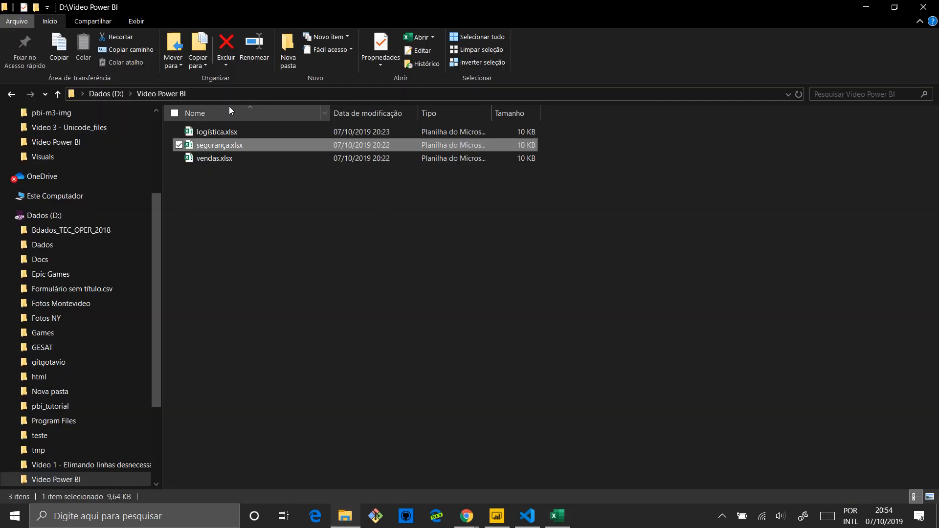
{"action": "left_click", "coordinate": [211, 133]}
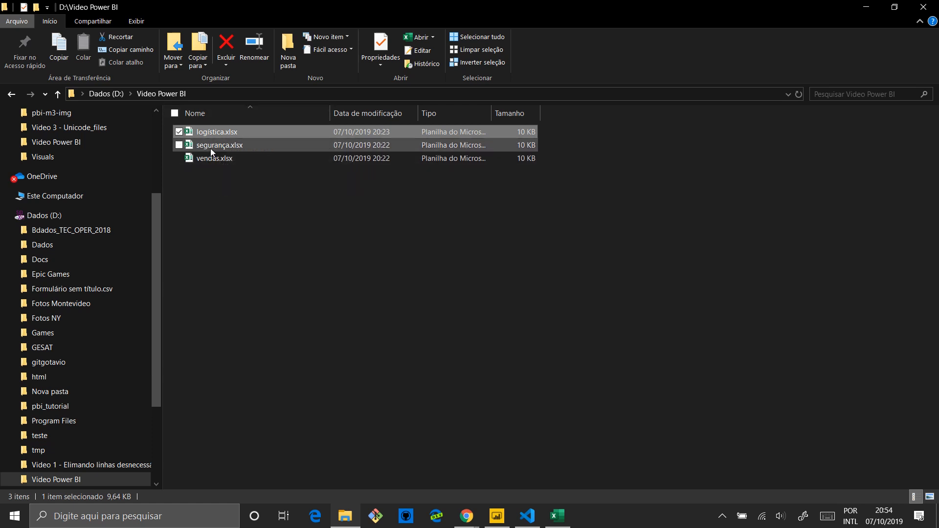
{"action": "left_click", "coordinate": [210, 148]}
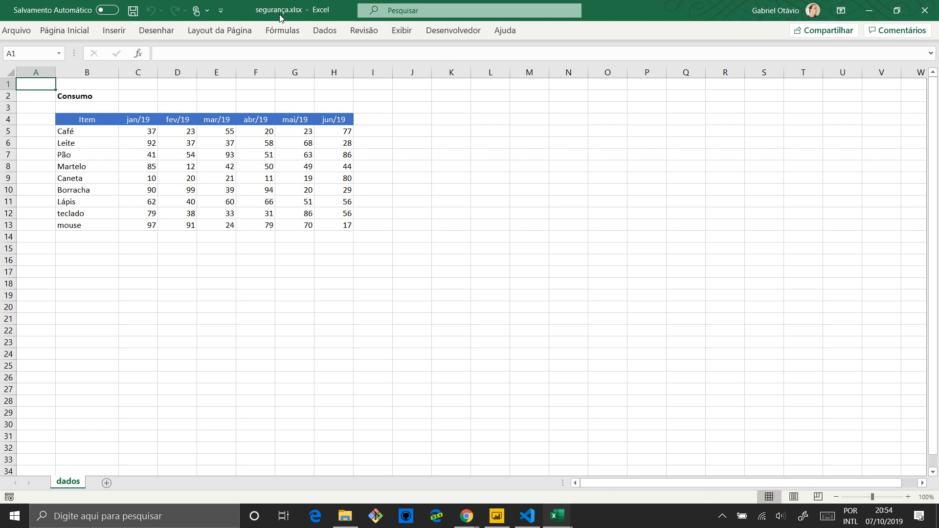
Open vendas.xlsx from the Video Power BI folder to view its consumption table.
{"action": "left_click", "coordinate": [343, 514]}
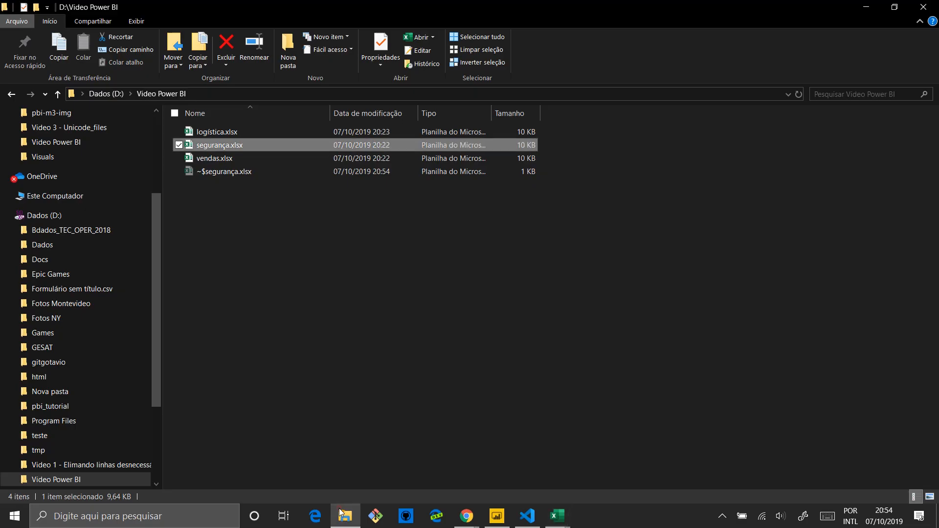
{"action": "left_click", "coordinate": [219, 160]}
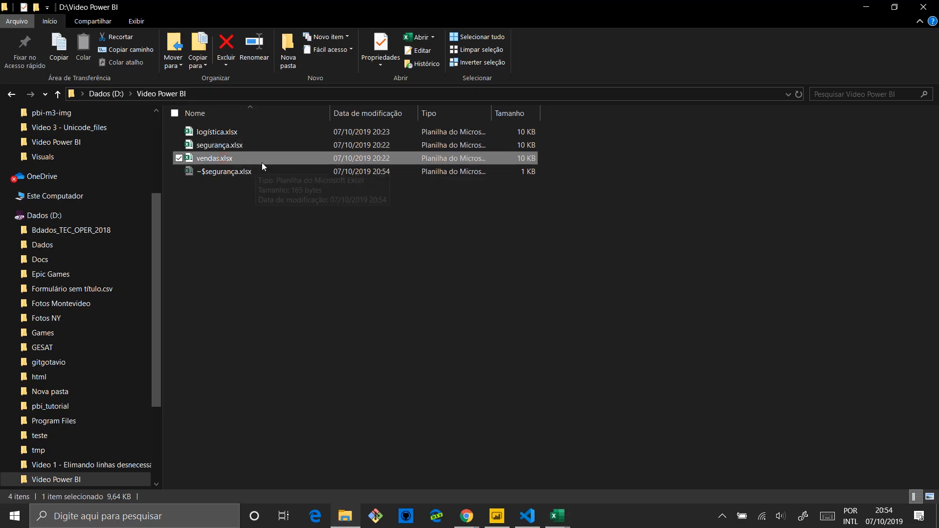
{"action": "double_click", "coordinate": [219, 159]}
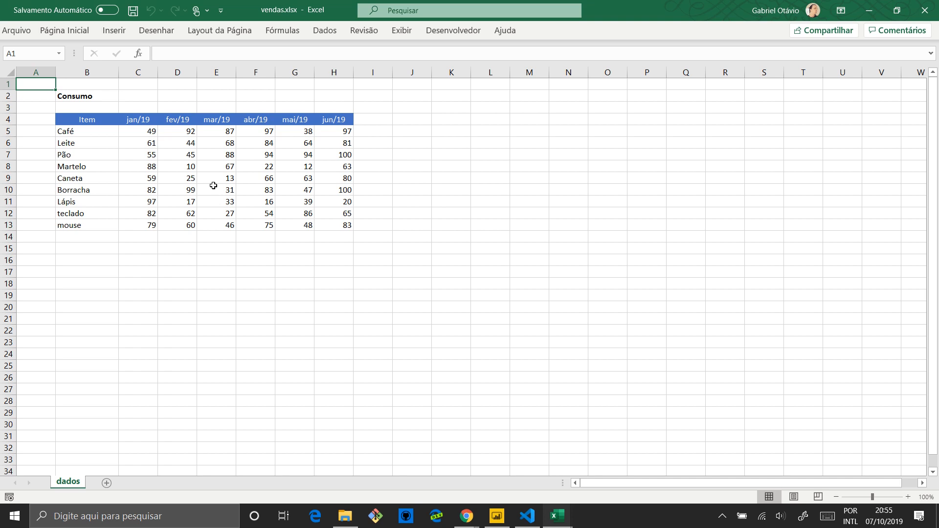
Return to logística.xlsx and select the month headers with their consumption values, C4:H13.
{"action": "left_click", "coordinate": [341, 517]}
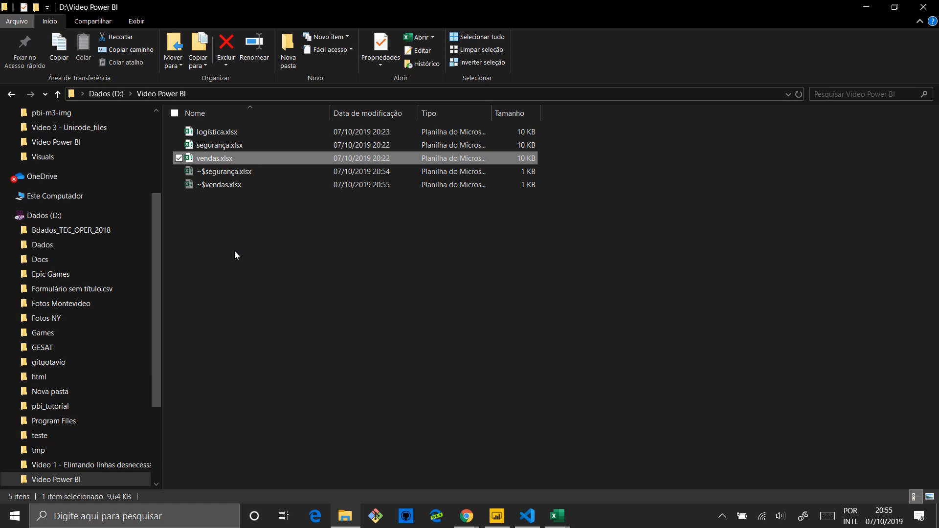
{"action": "mouse_move", "coordinate": [558, 517]}
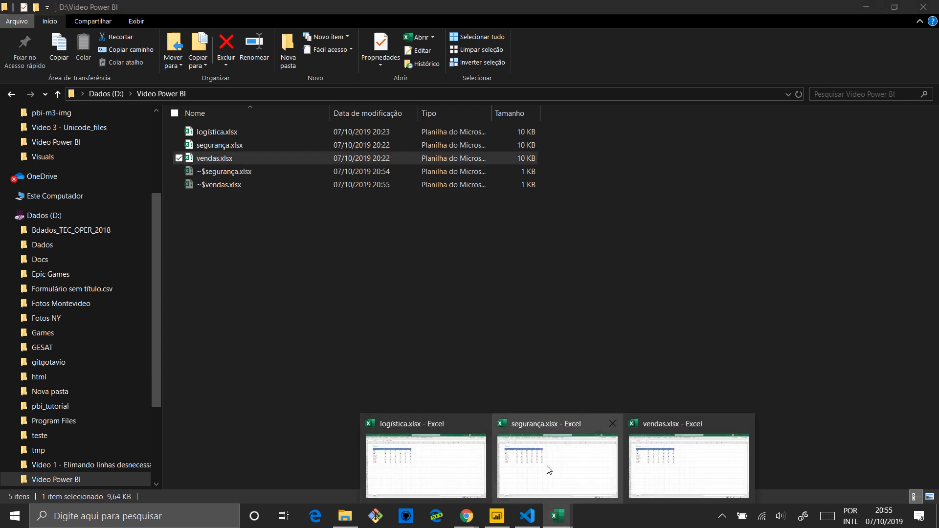
{"action": "left_click", "coordinate": [426, 454]}
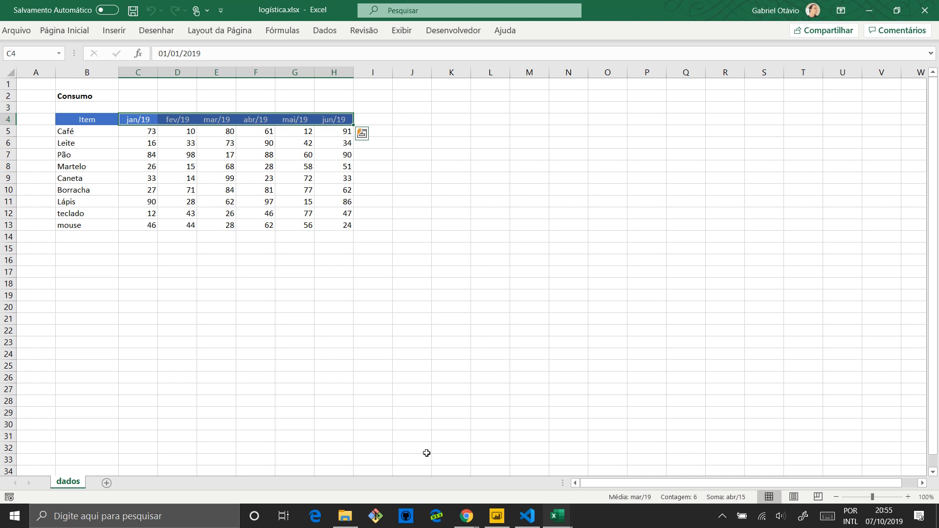
{"action": "left_click_drag", "start_coordinate": [140, 119], "coordinate": [337, 226]}
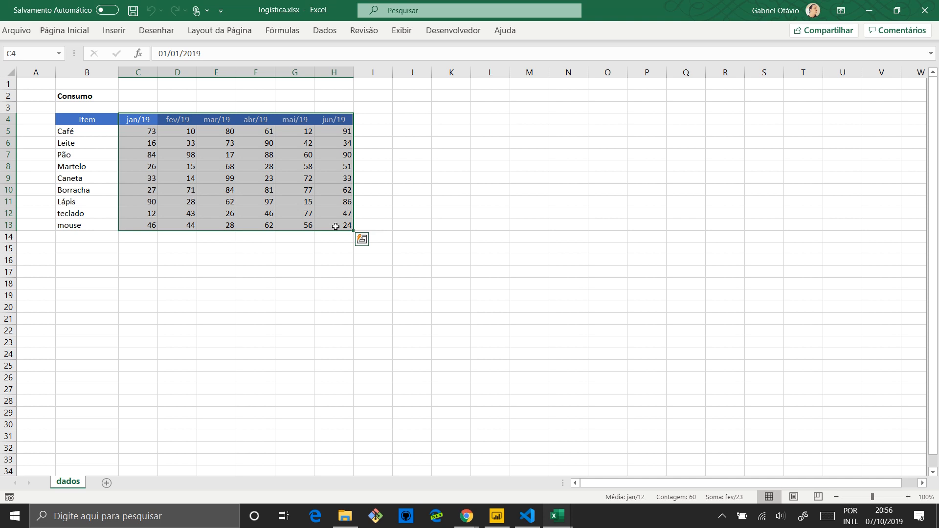
Close the logística.xlsx and segurança.xlsx workbooks without saving changes.
{"action": "left_click", "coordinate": [921, 12]}
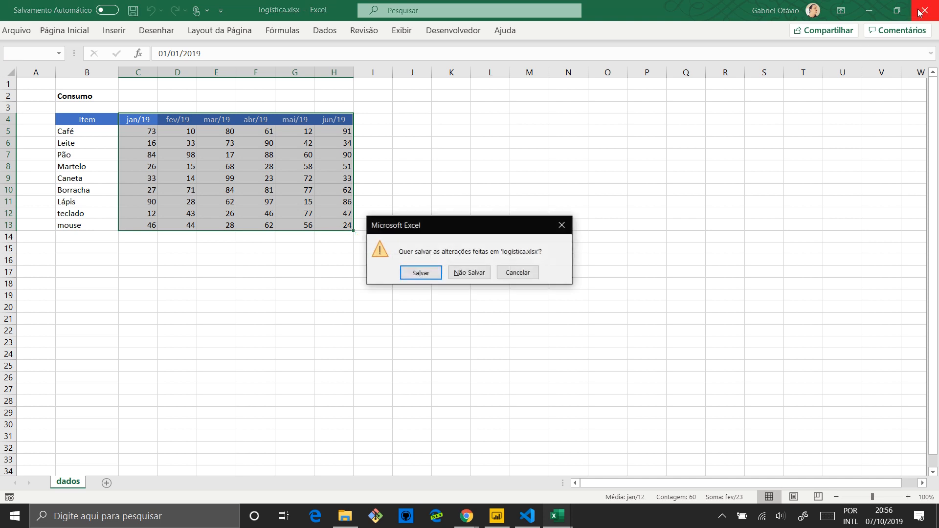
{"action": "left_click", "coordinate": [479, 276]}
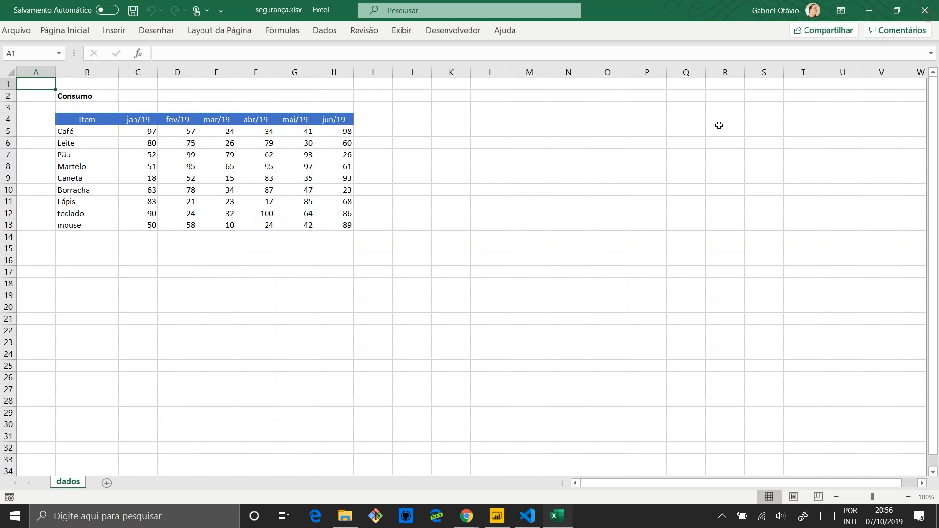
{"action": "left_click", "coordinate": [925, 10]}
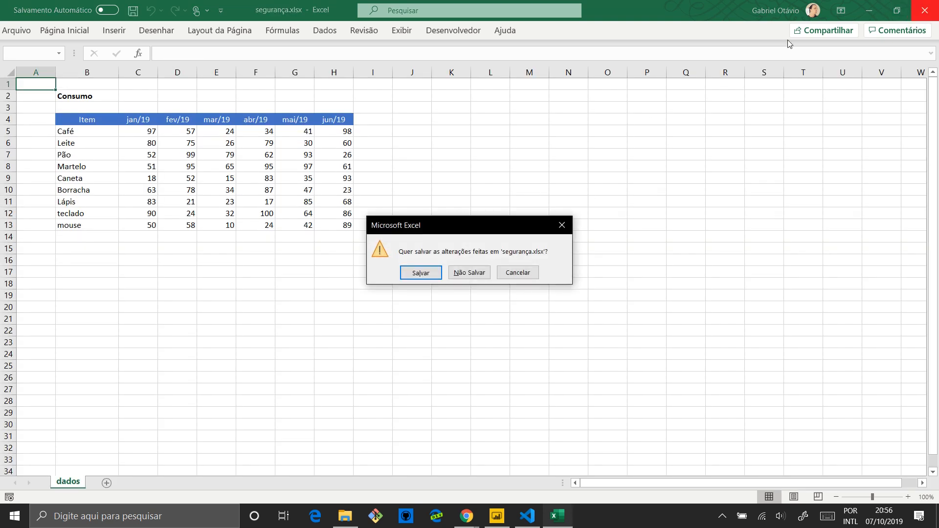
{"action": "left_click", "coordinate": [471, 272]}
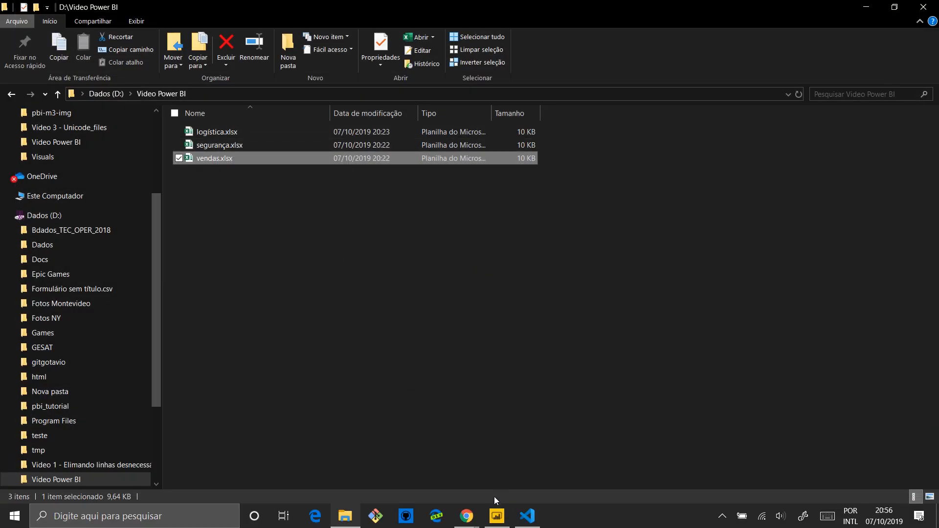
Switch to Power BI Desktop and view the Boletim de BI and Funções DAX pages of the open report.
{"action": "left_click", "coordinate": [497, 516]}
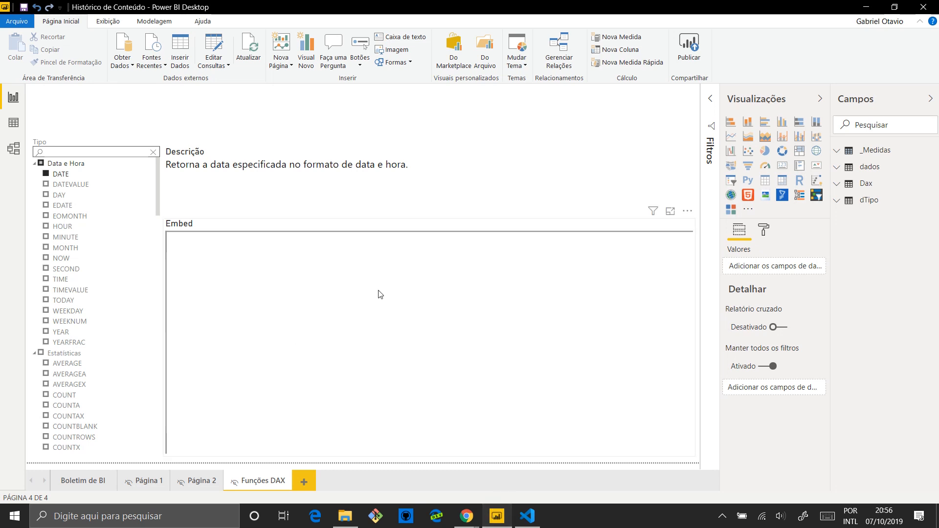
{"action": "left_click", "coordinate": [18, 21]}
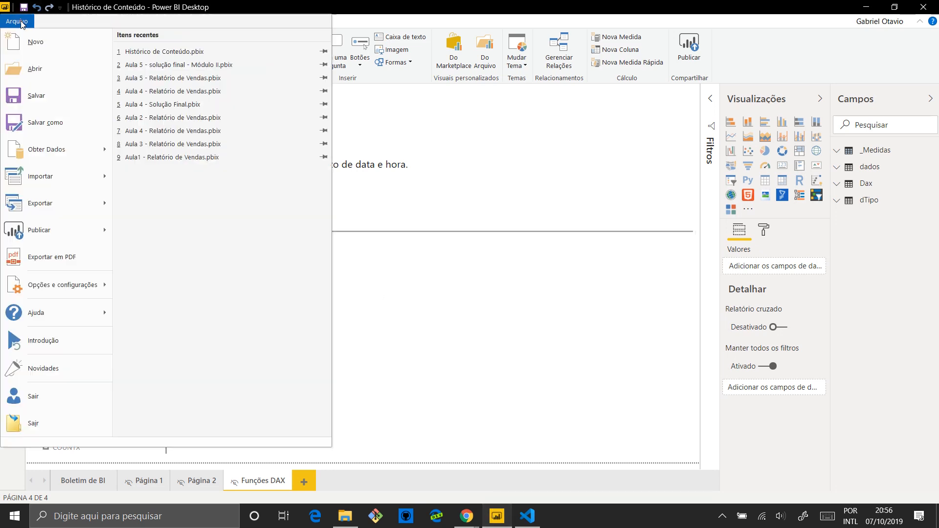
{"action": "left_click", "coordinate": [228, 8]}
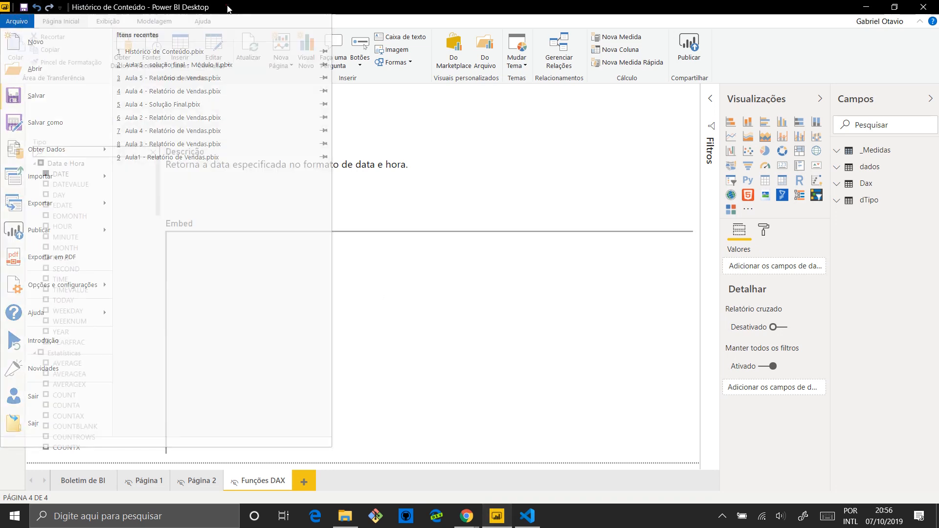
{"action": "left_click", "coordinate": [81, 481]}
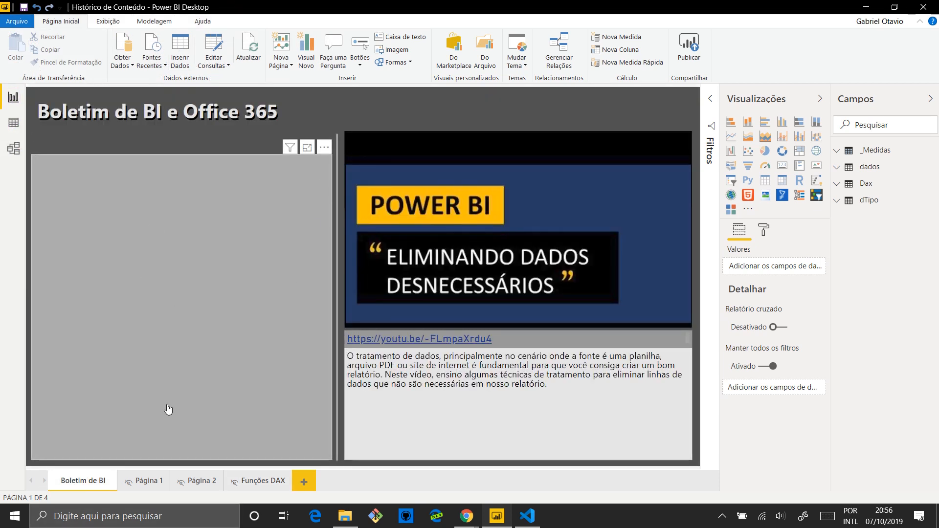
{"action": "left_click", "coordinate": [263, 481]}
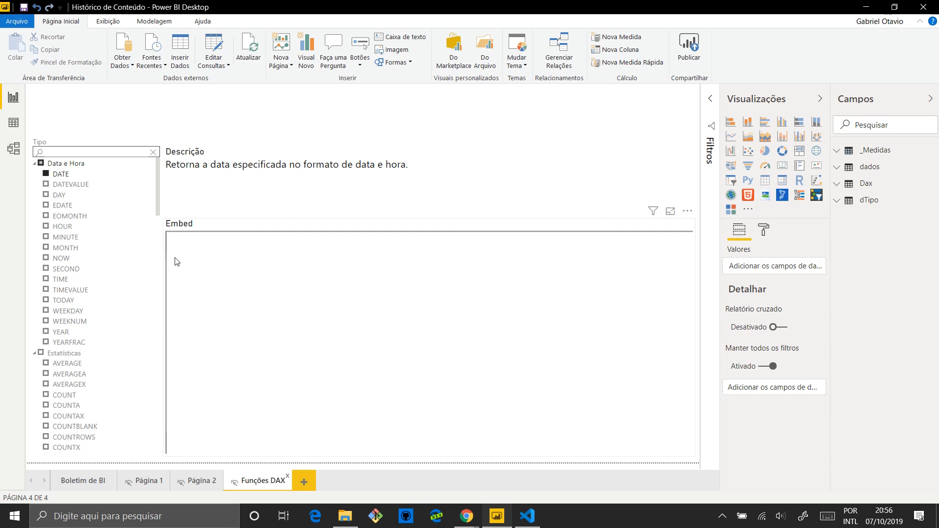
Select DATEVALUE, DAY, EDATE and EOMONTH one after another in the Tipo slicer to read each function's description.
{"action": "left_click", "coordinate": [64, 186]}
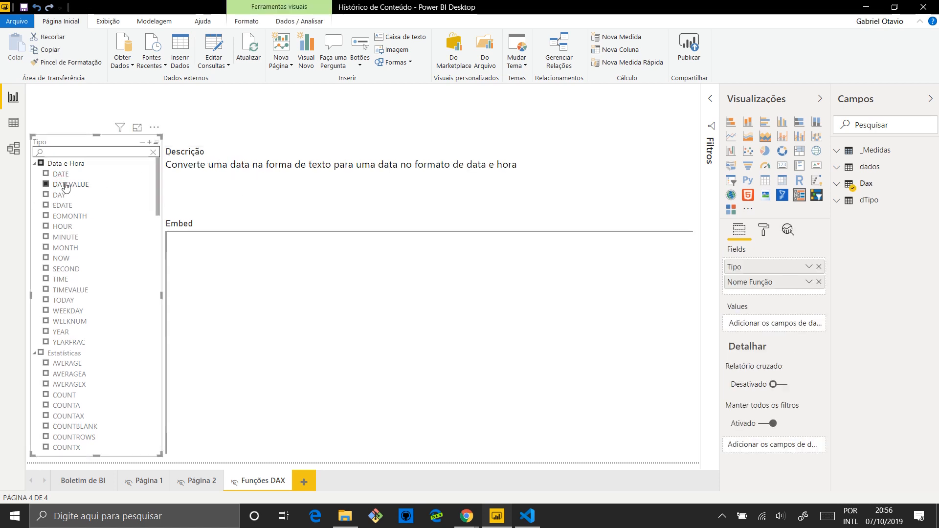
{"action": "left_click", "coordinate": [59, 195]}
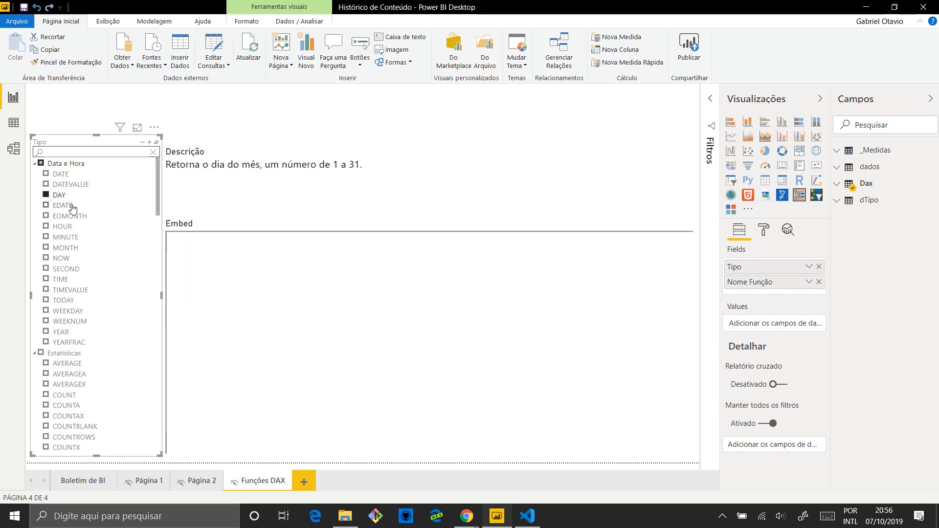
{"action": "left_click", "coordinate": [72, 207]}
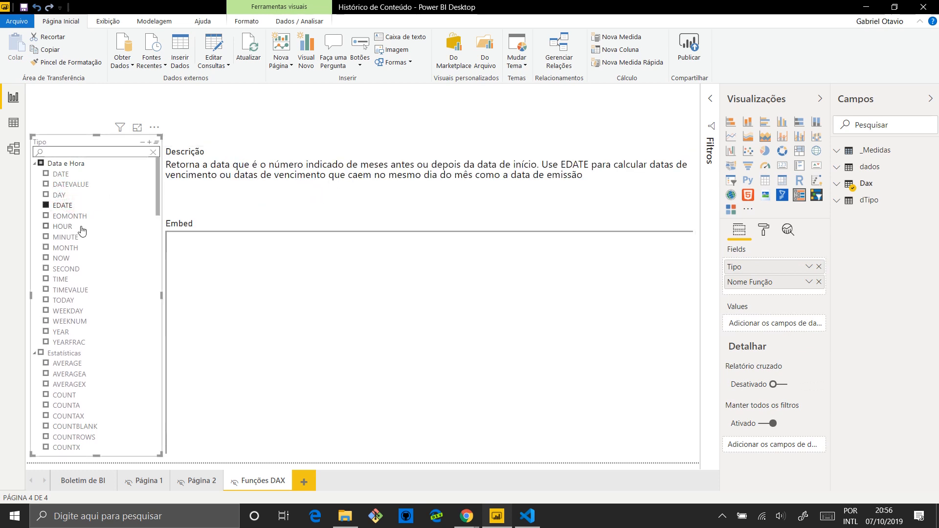
{"action": "left_click", "coordinate": [68, 216]}
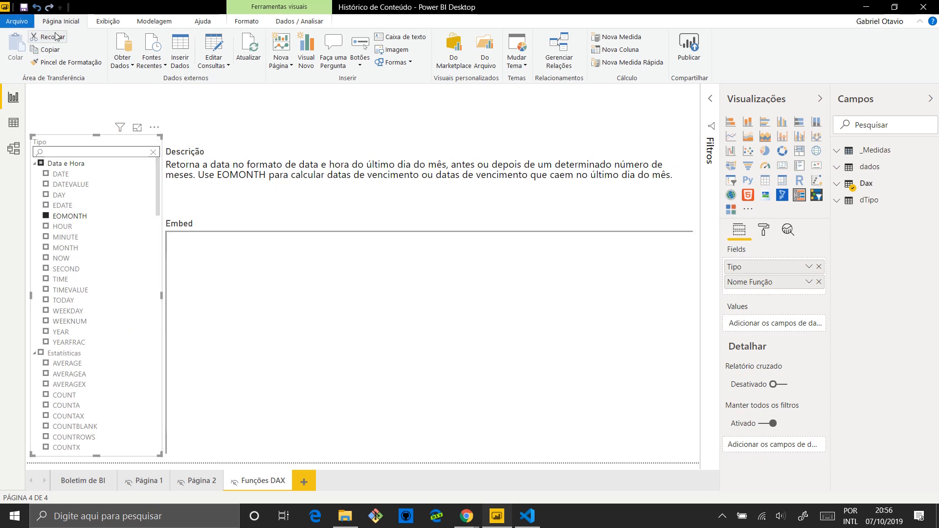
Create a new blank report and dismiss its start screen.
{"action": "left_click", "coordinate": [22, 23]}
{"action": "key", "text": "Escape"}
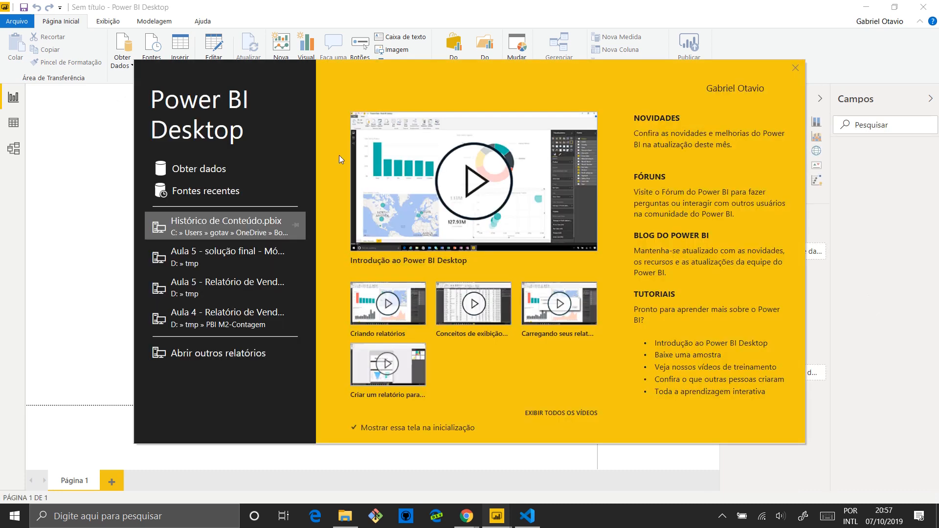
{"action": "left_click", "coordinate": [795, 69]}
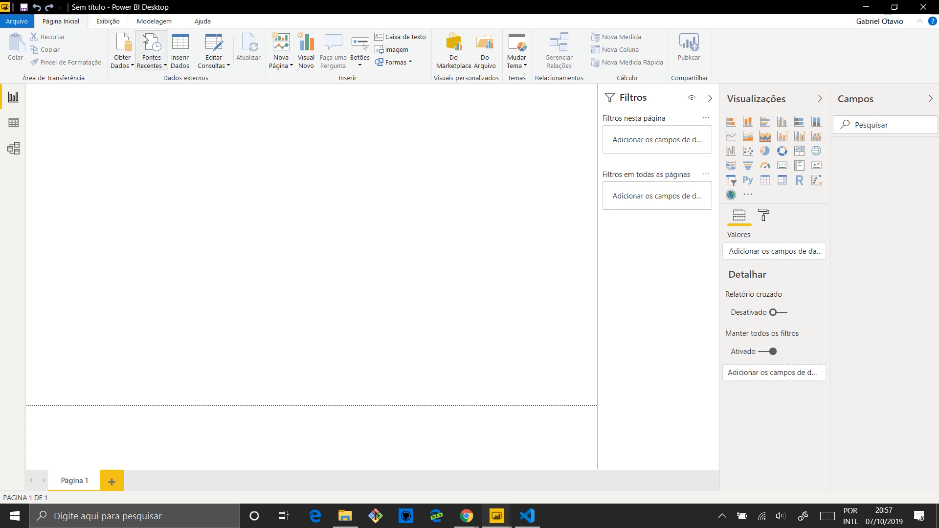
Connect to a new data source of the file type Pasta.
{"action": "left_click", "coordinate": [127, 46]}
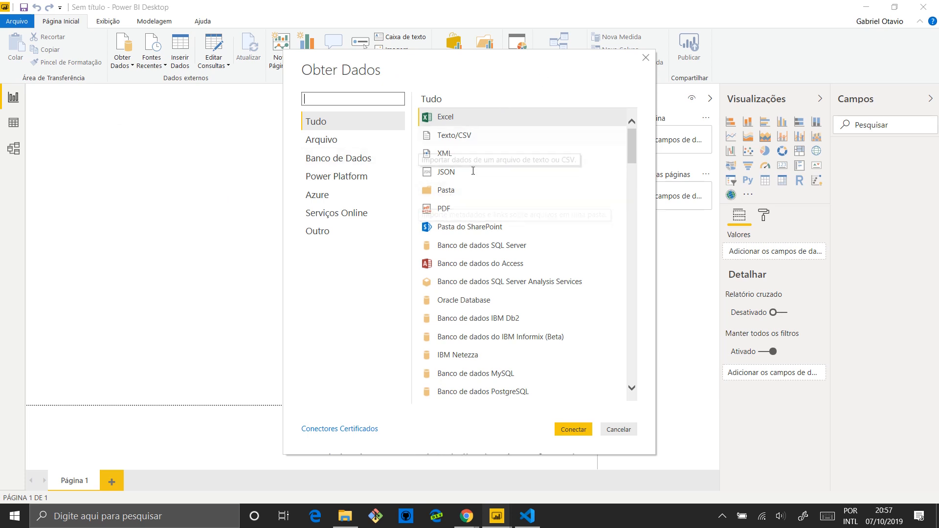
{"action": "left_click", "coordinate": [337, 140]}
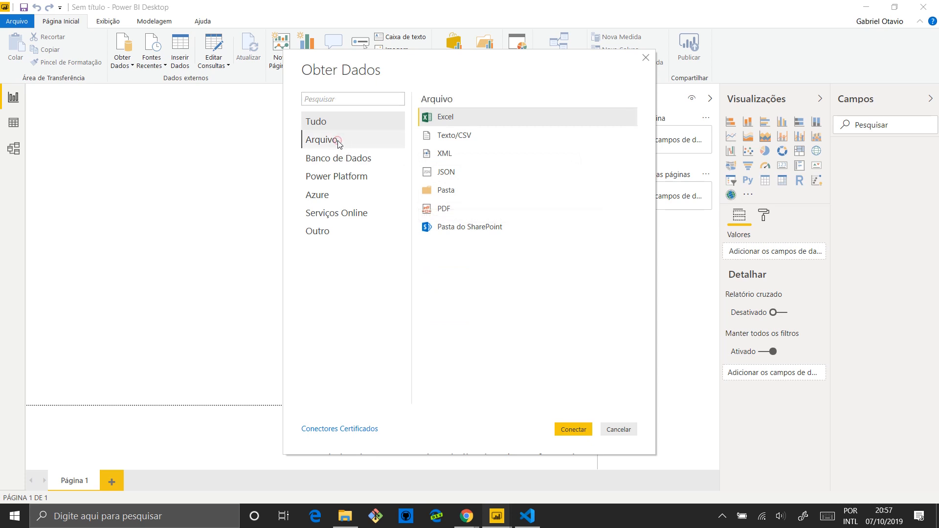
{"action": "left_click", "coordinate": [446, 195]}
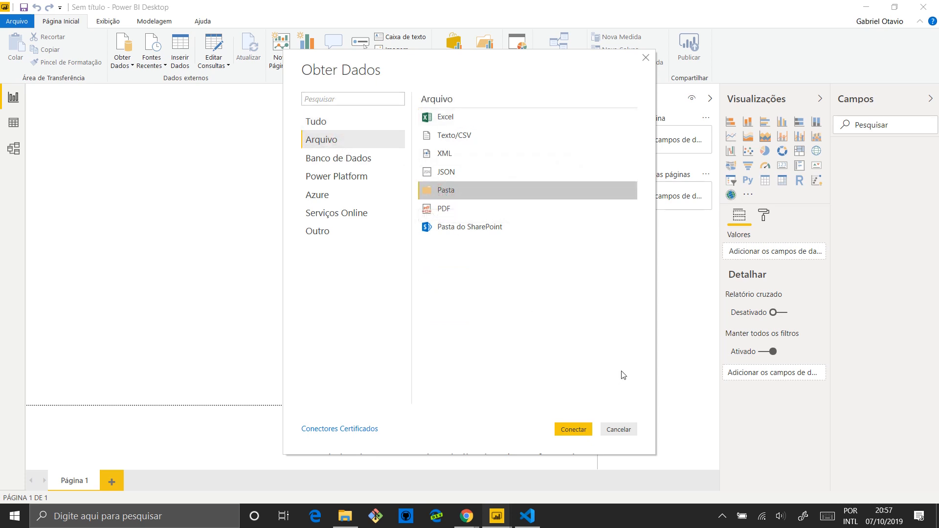
{"action": "left_click", "coordinate": [576, 429]}
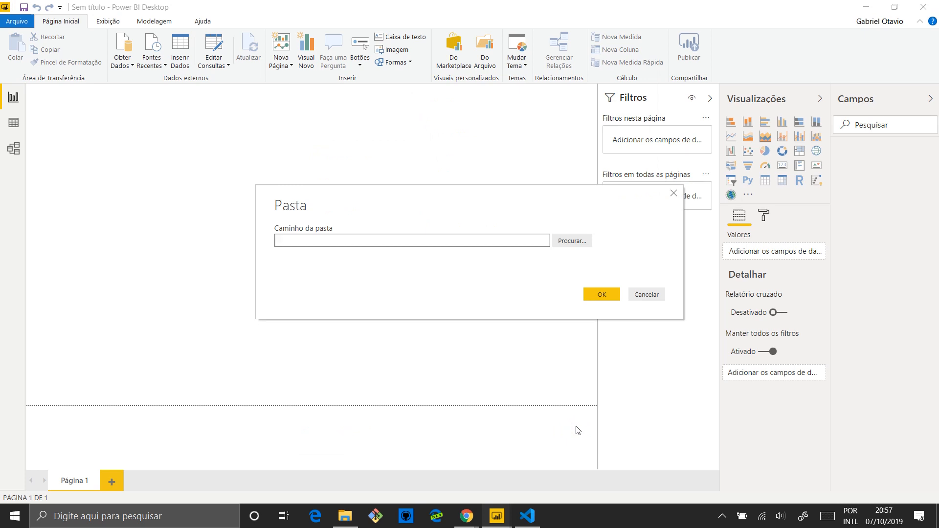
Set the data source's folder path to D:\Video Power BI and confirm it.
{"action": "left_click", "coordinate": [584, 243]}
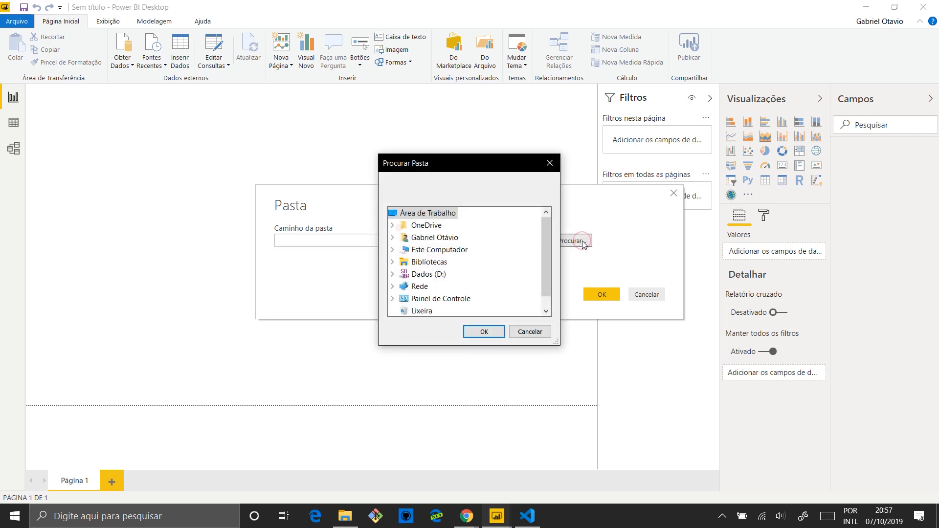
{"action": "left_click", "coordinate": [434, 275]}
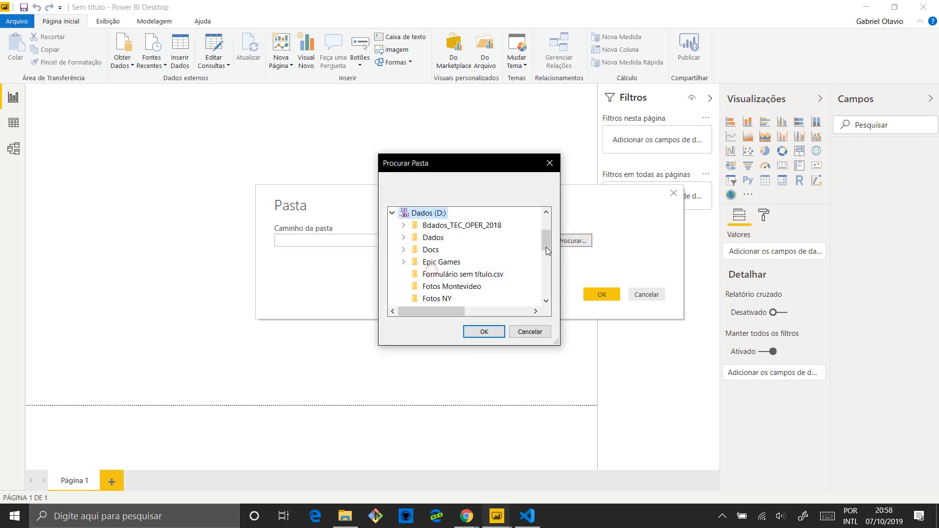
{"action": "left_click", "coordinate": [546, 302]}
{"action": "left_click", "coordinate": [546, 301]}
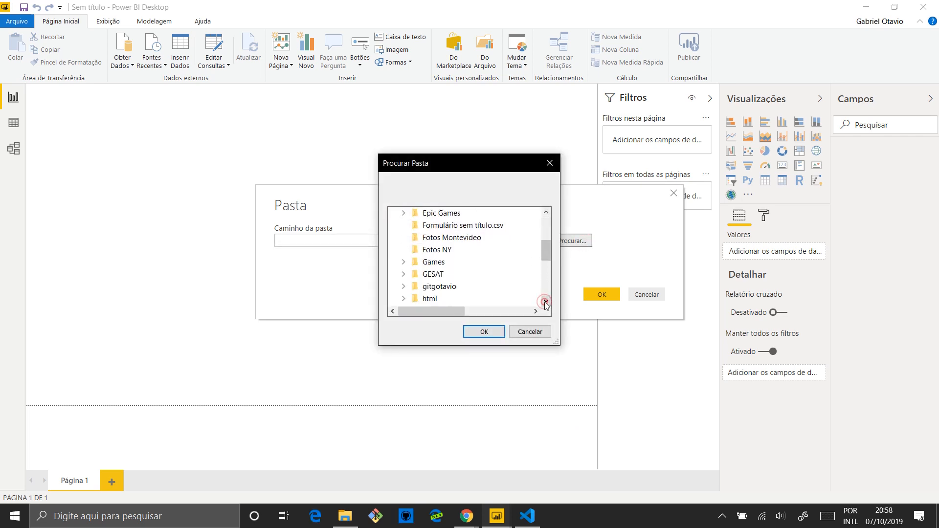
{"action": "left_click", "coordinate": [546, 302]}
{"action": "left_click", "coordinate": [546, 302]}
{"action": "left_click", "coordinate": [546, 302]}
{"action": "left_click", "coordinate": [546, 301]}
{"action": "left_click", "coordinate": [546, 301]}
{"action": "left_click", "coordinate": [546, 301]}
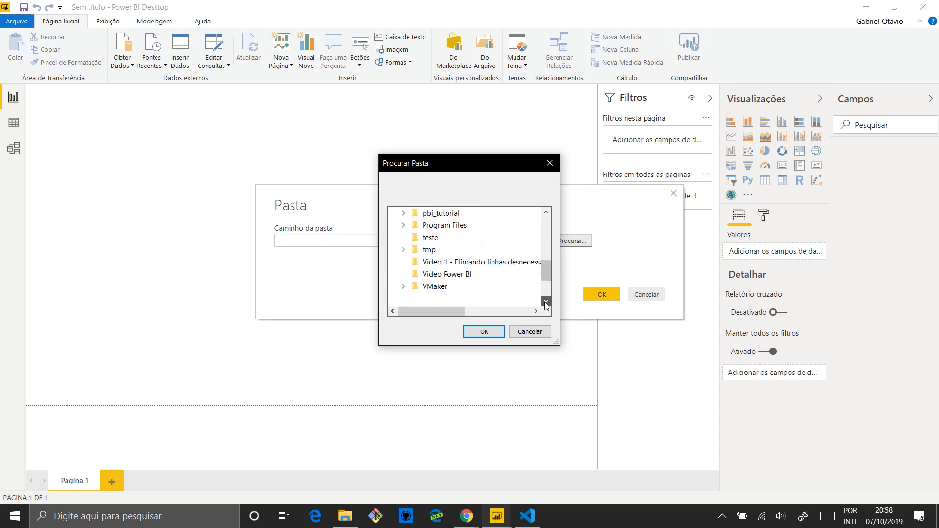
{"action": "left_click", "coordinate": [546, 302]}
{"action": "left_click", "coordinate": [546, 302]}
{"action": "left_click", "coordinate": [455, 250]}
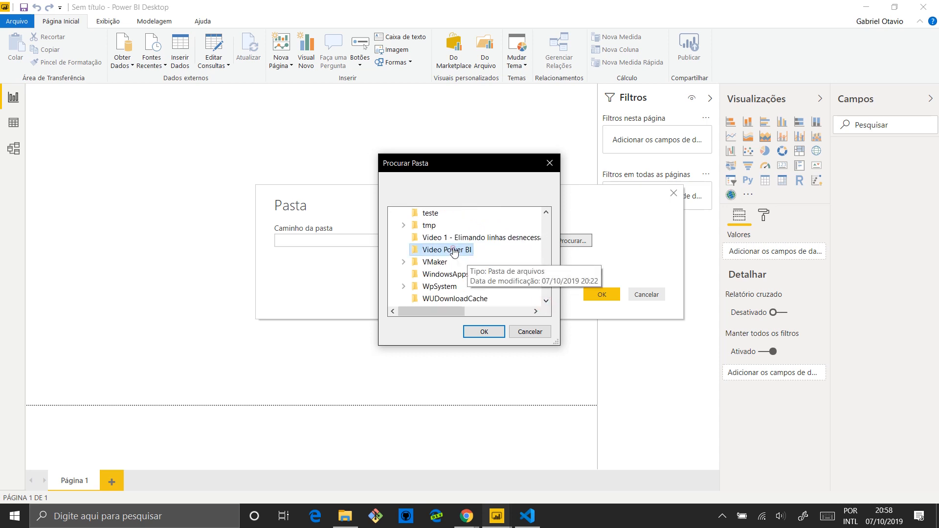
{"action": "left_click", "coordinate": [489, 332]}
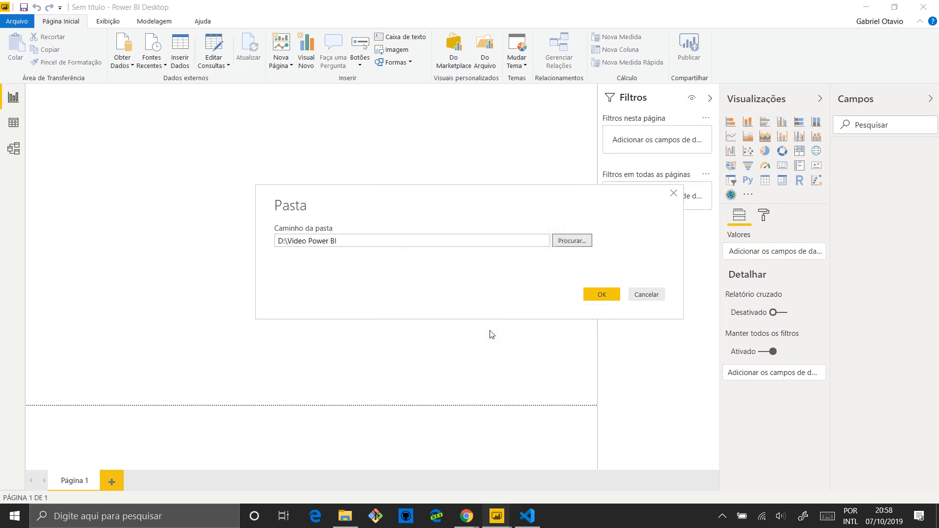
{"action": "left_click", "coordinate": [609, 296]}
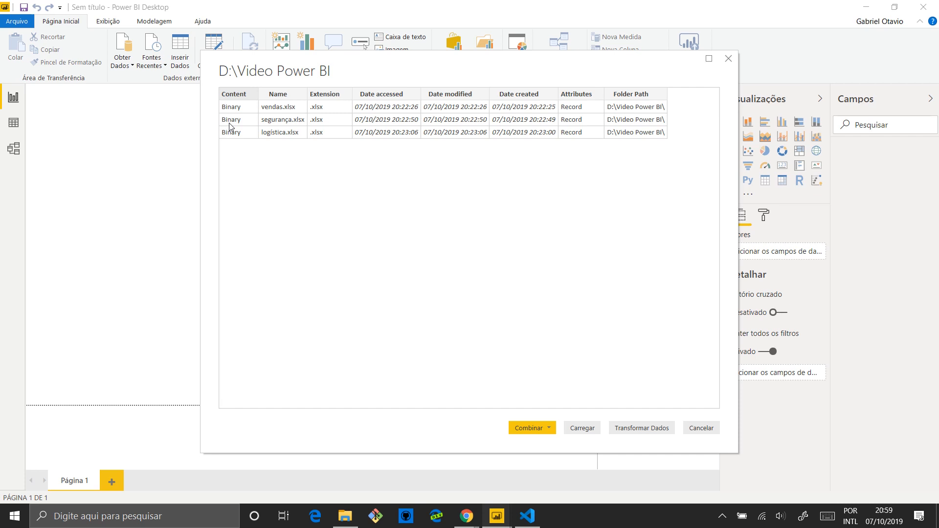
Check the combine options for the folder's files, but load the file list without combining.
{"action": "left_click", "coordinate": [552, 429]}
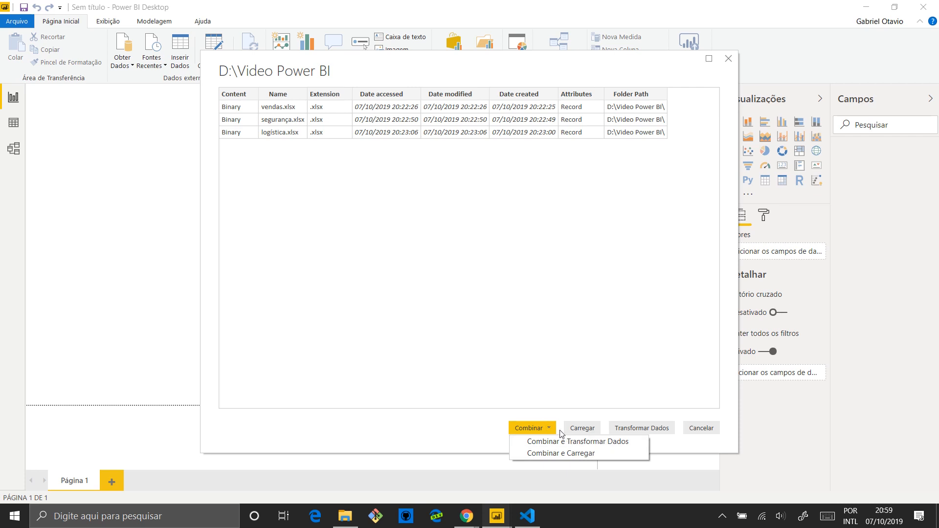
{"action": "left_click", "coordinate": [553, 431]}
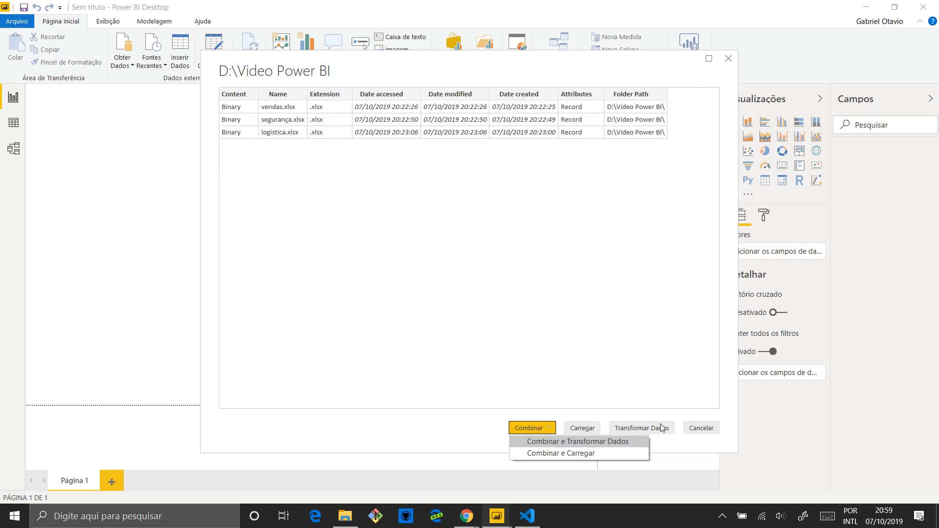
{"action": "left_click", "coordinate": [474, 423]}
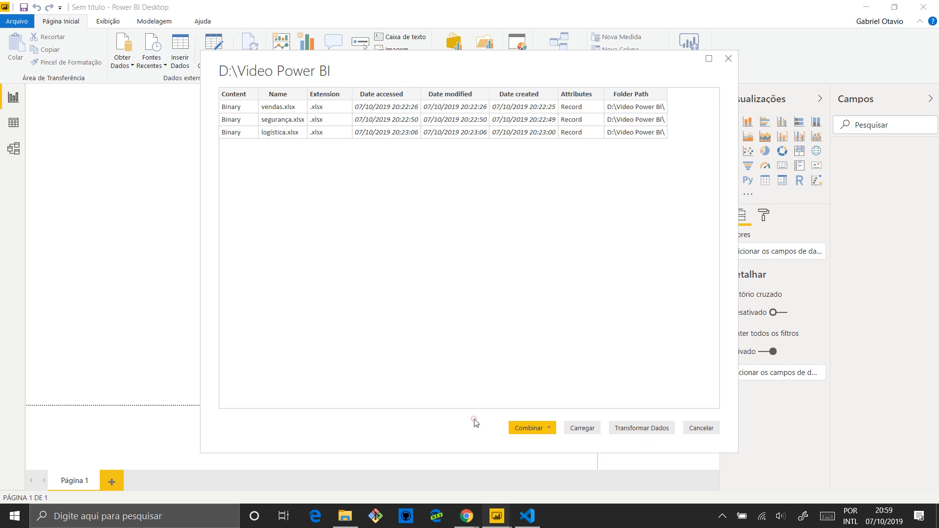
{"action": "left_click", "coordinate": [583, 428]}
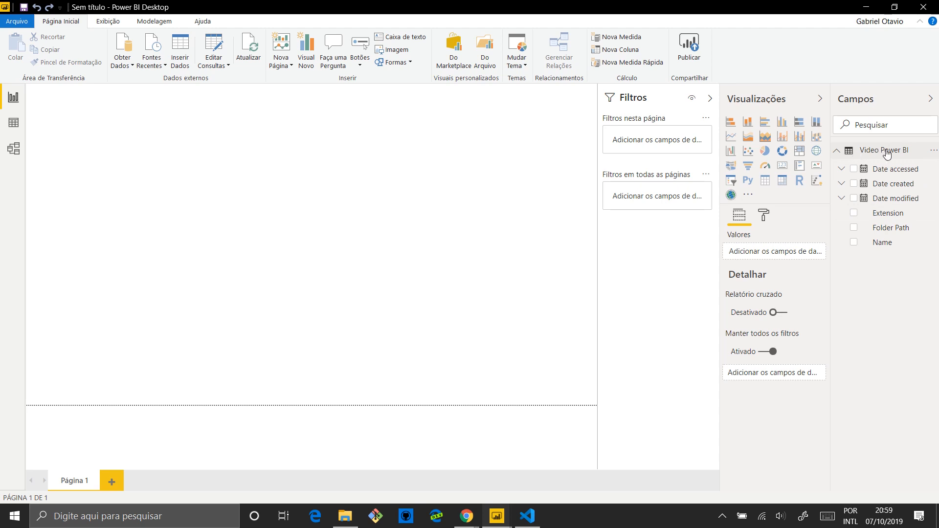
Open the Video Power BI query in the Power Query Editor.
{"action": "mouse_move", "coordinate": [892, 154]}
{"action": "left_click", "coordinate": [218, 45]}
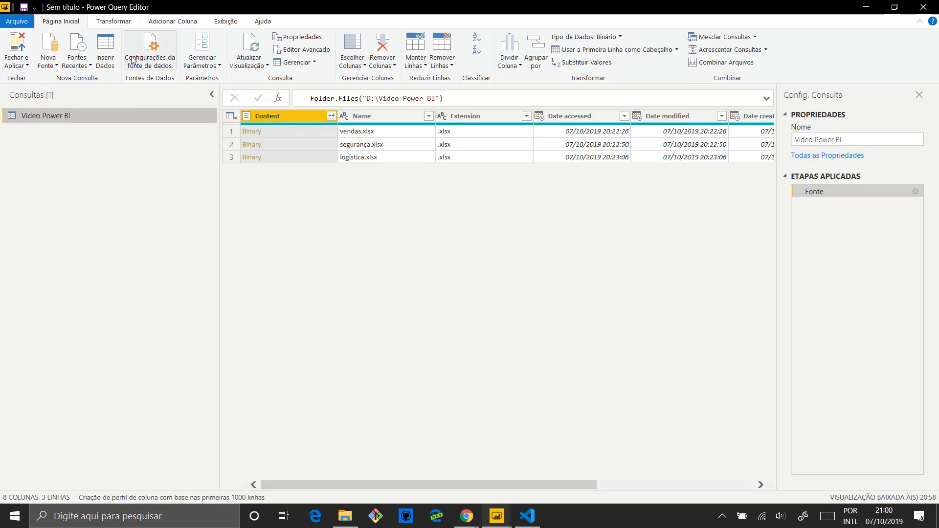
{"action": "left_click", "coordinate": [25, 116]}
Examine the file list's columns, from Content, Name and Extension through the dates to Attributes and Folder Path.
{"action": "left_click", "coordinate": [377, 118]}
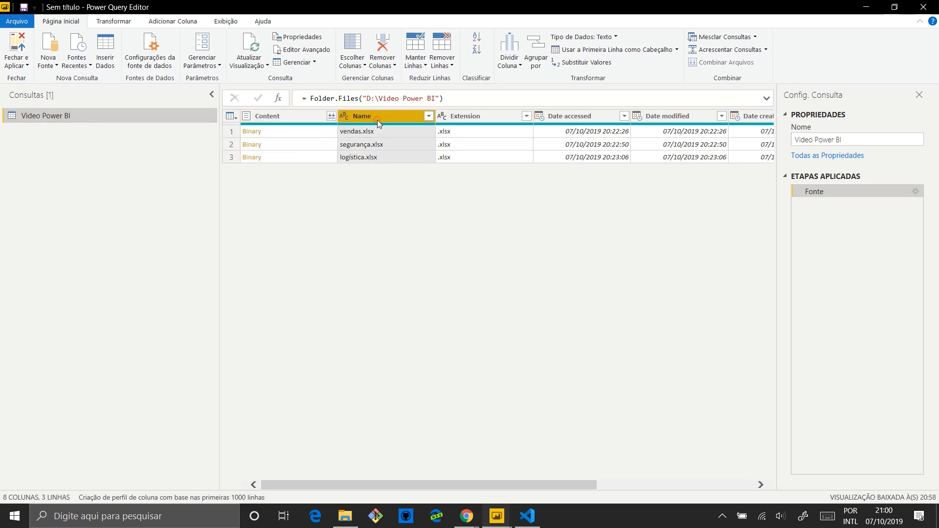
{"action": "left_click", "coordinate": [480, 114]}
{"action": "left_click", "coordinate": [579, 117]}
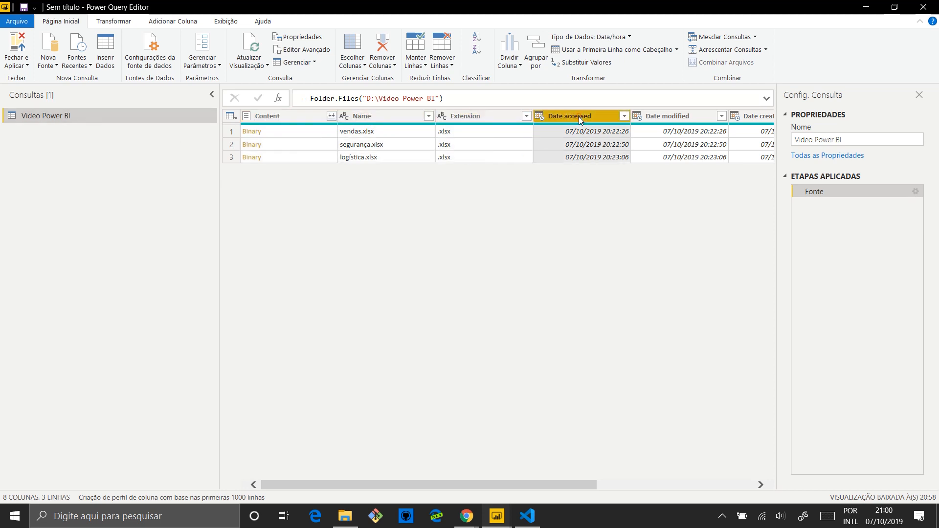
{"action": "left_click", "coordinate": [668, 118]}
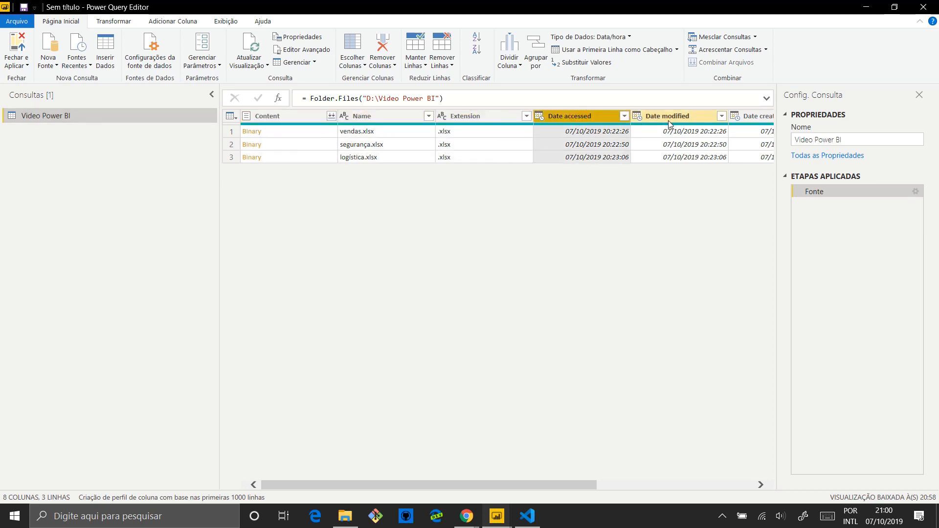
{"action": "left_click", "coordinate": [579, 120]}
{"action": "left_click", "coordinate": [503, 113]}
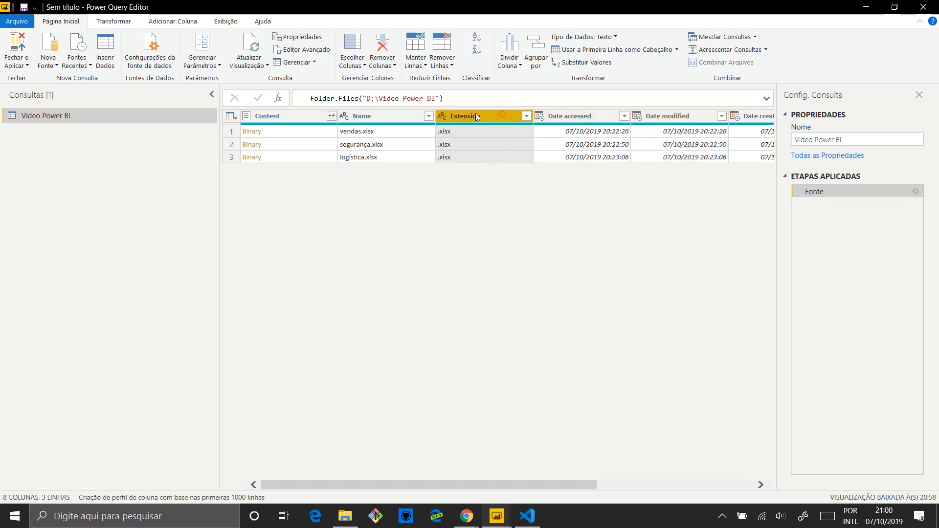
{"action": "left_click", "coordinate": [390, 115]}
{"action": "left_click", "coordinate": [296, 119]}
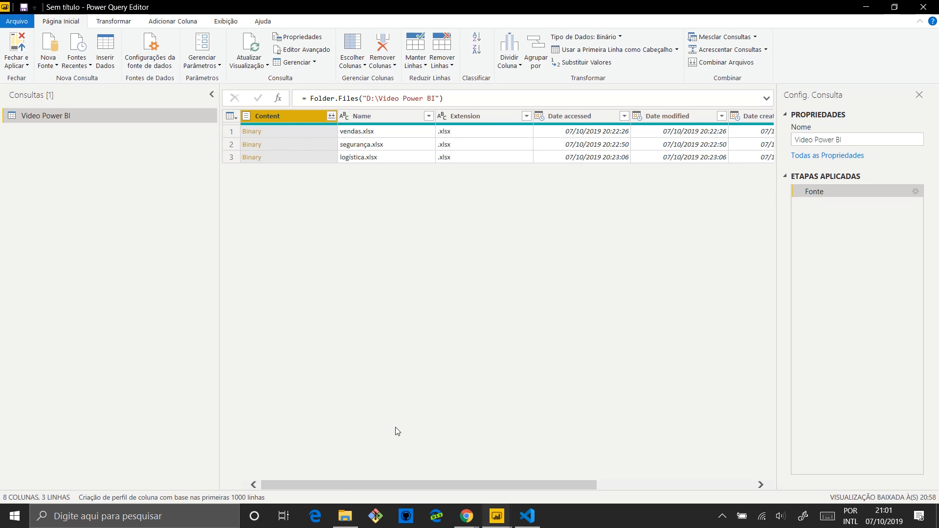
{"action": "left_click_drag", "start_coordinate": [460, 495], "coordinate": [657, 461]}
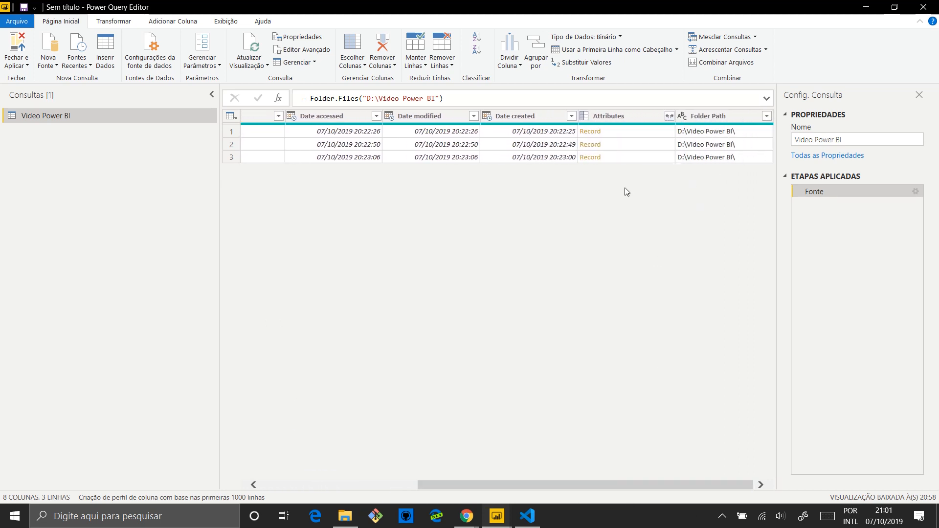
{"action": "left_click_drag", "start_coordinate": [575, 483], "coordinate": [408, 494]}
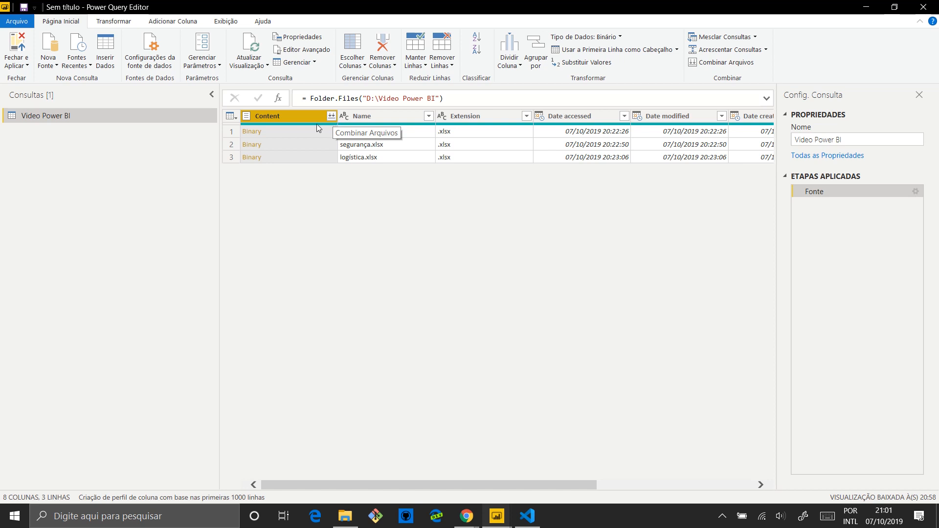
Combine the files of the Content column, using Primeiro arquivo as the sample file and extracting the dados sheet.
{"action": "left_click", "coordinate": [331, 116]}
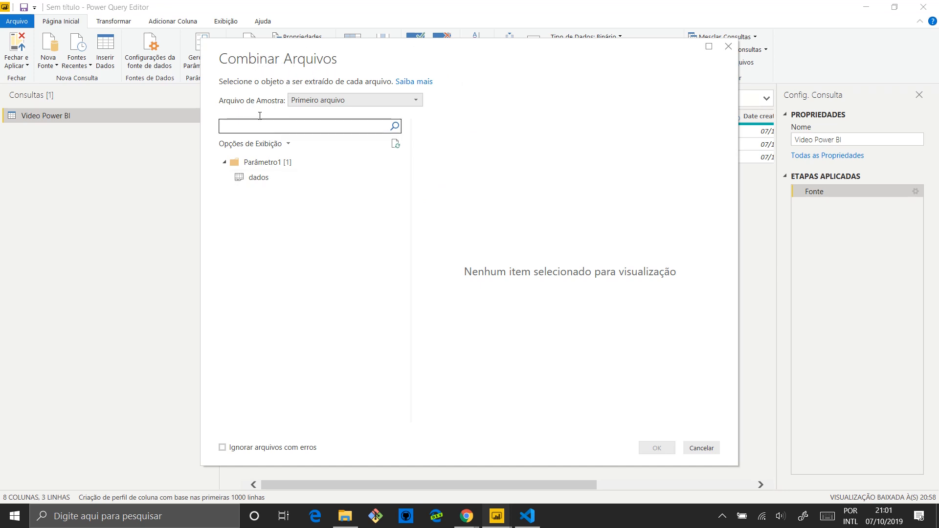
{"action": "left_click", "coordinate": [416, 100]}
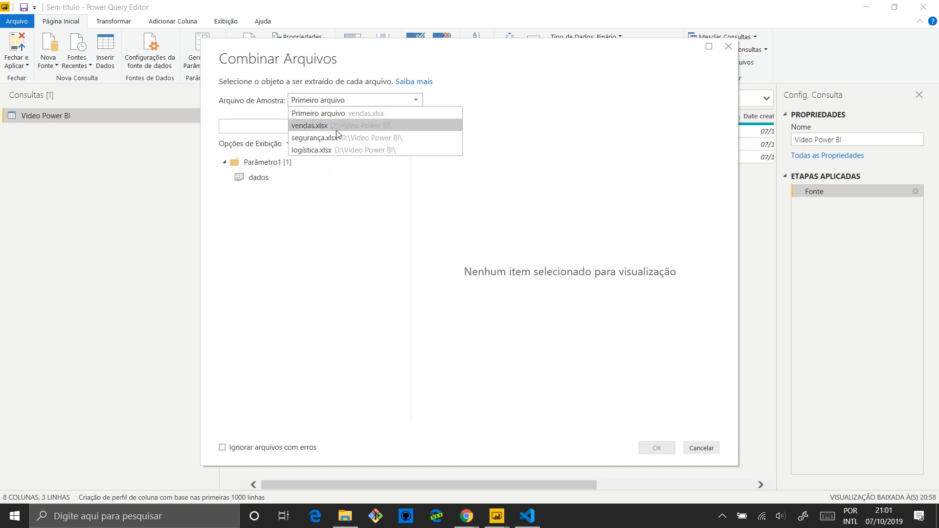
{"action": "left_click", "coordinate": [315, 126]}
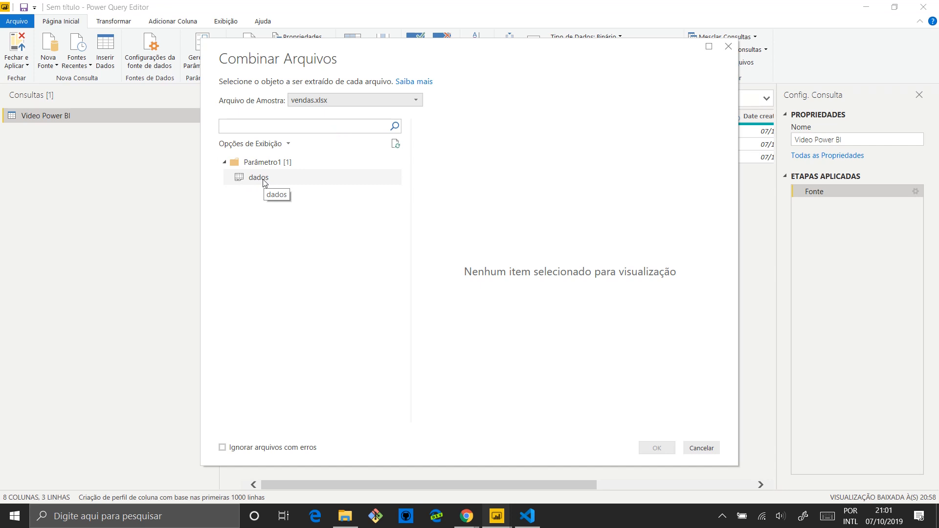
{"action": "left_click", "coordinate": [368, 100]}
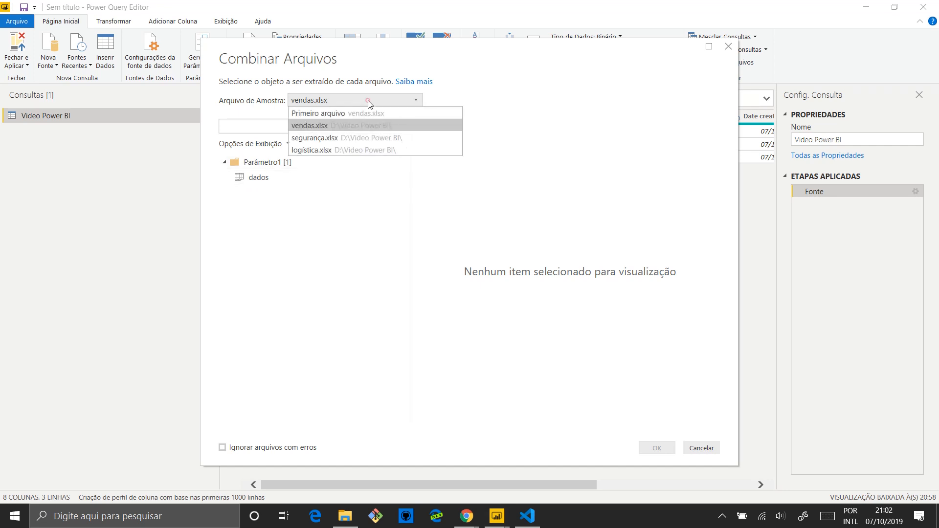
{"action": "left_click", "coordinate": [328, 137]}
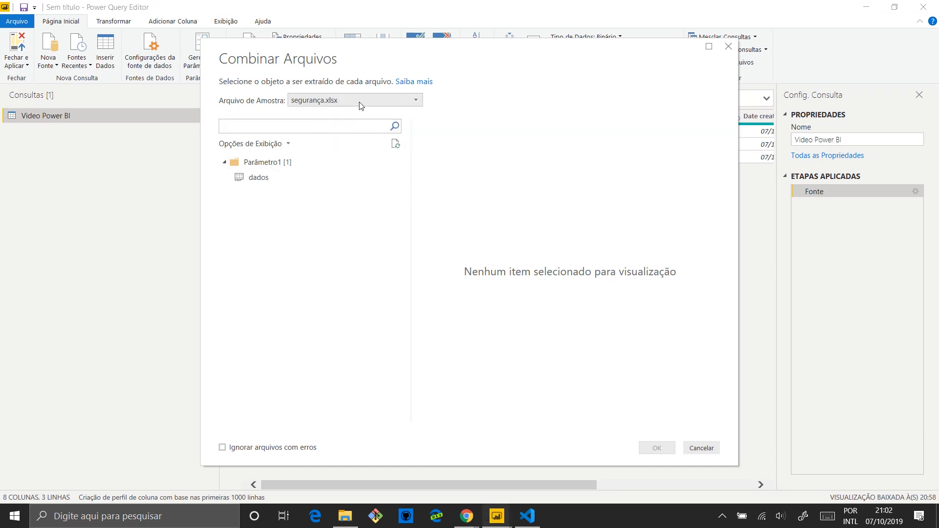
{"action": "left_click", "coordinate": [360, 102]}
{"action": "left_click", "coordinate": [337, 113]}
{"action": "left_click", "coordinate": [258, 181]}
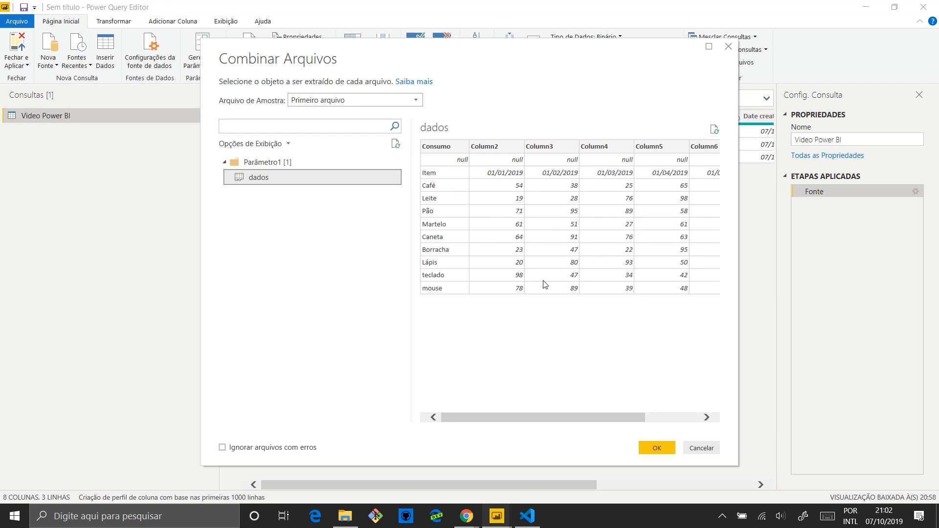
{"action": "left_click", "coordinate": [657, 449]}
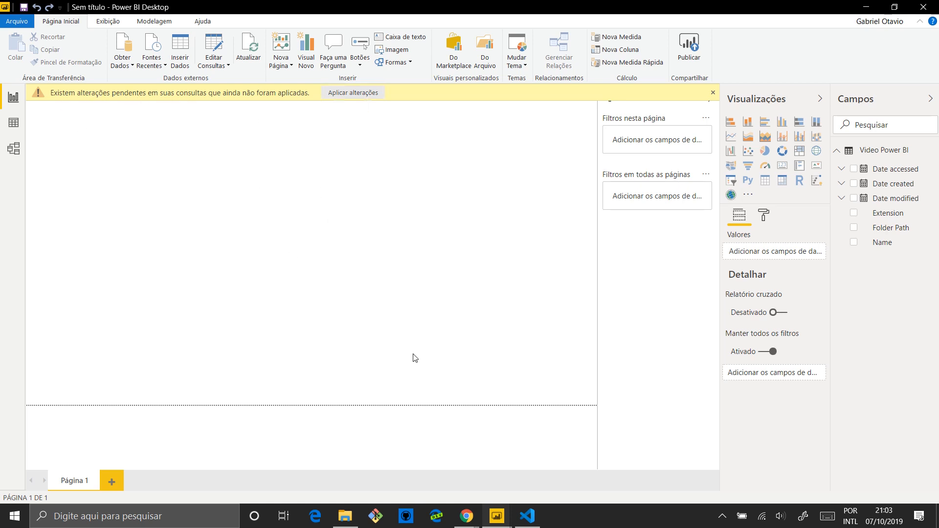
Reopen the Power Query Editor and examine the settings of Parâmetro1 under Consultas Auxiliares without changing them.
{"action": "left_click", "coordinate": [219, 47]}
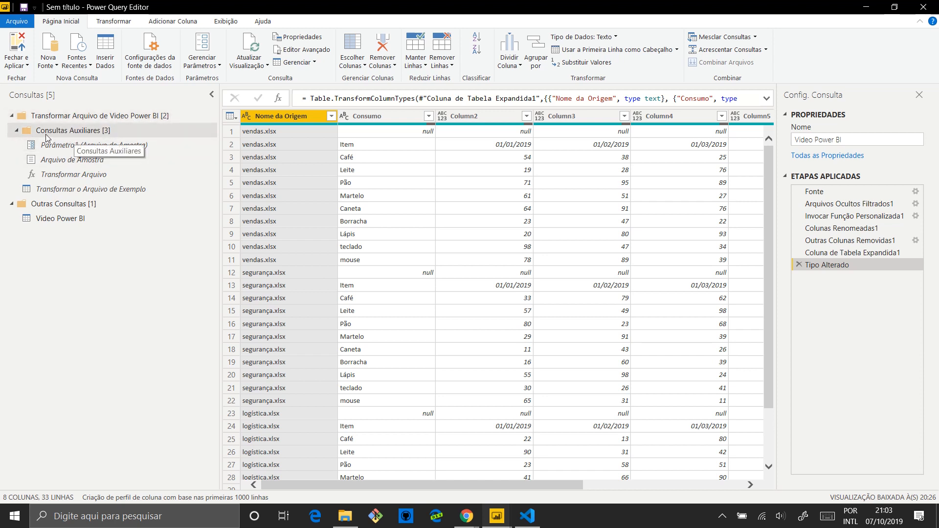
{"action": "left_click", "coordinate": [18, 132]}
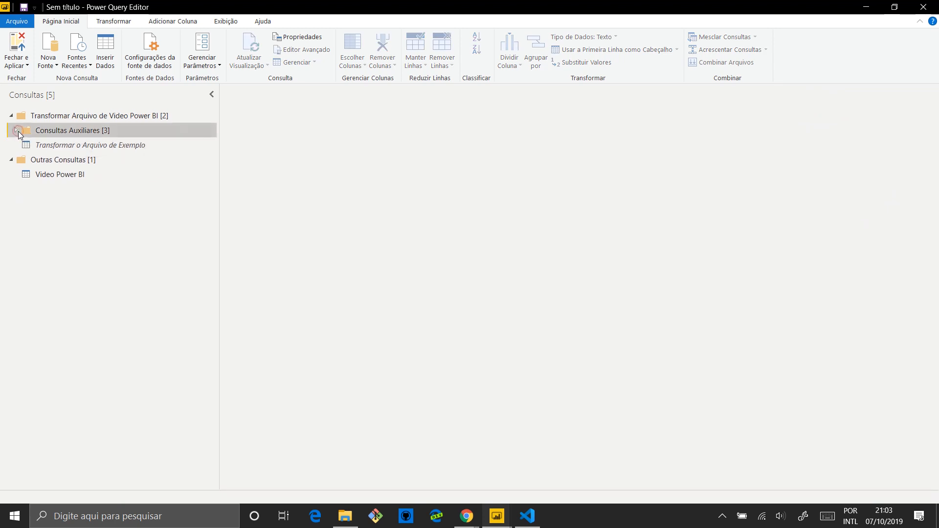
{"action": "left_click", "coordinate": [18, 131]}
{"action": "left_click", "coordinate": [19, 131]}
{"action": "left_click", "coordinate": [67, 144]}
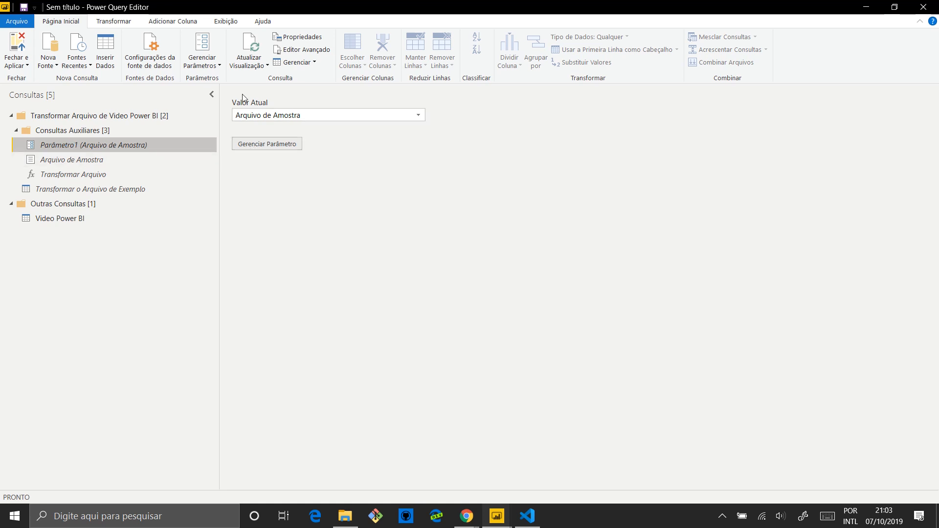
{"action": "left_click", "coordinate": [283, 145]}
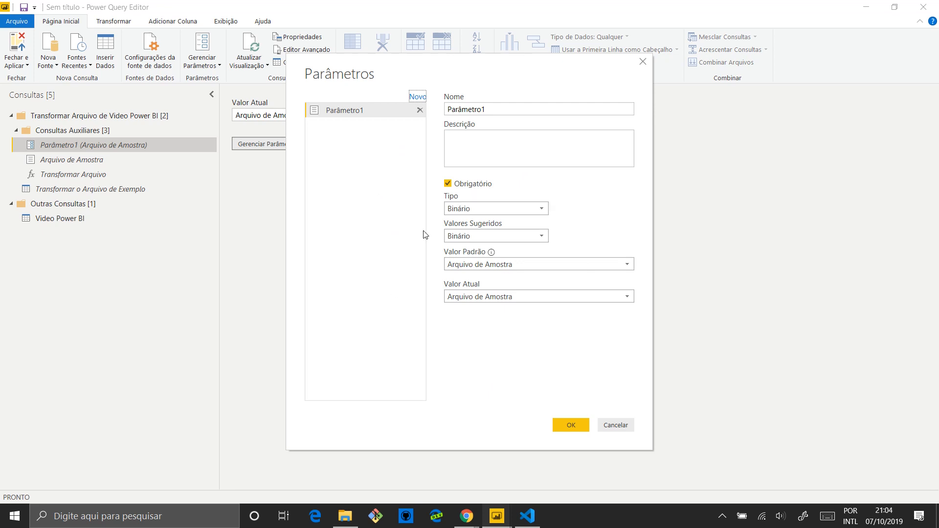
{"action": "left_click", "coordinate": [614, 424]}
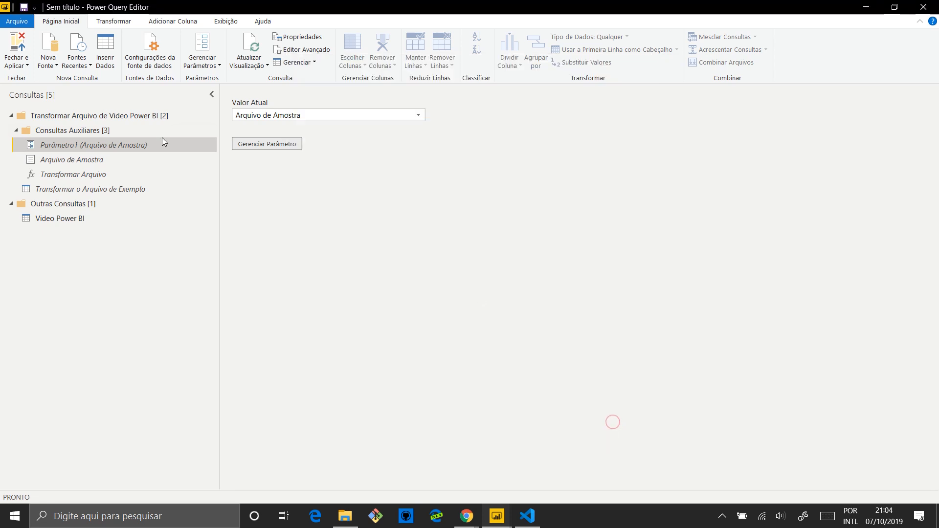
Examine the helper queries Arquivo de Amostra and Transformar Arquivo, and each applied step of Transformar o Arquivo de Exemplo.
{"action": "left_click", "coordinate": [73, 160]}
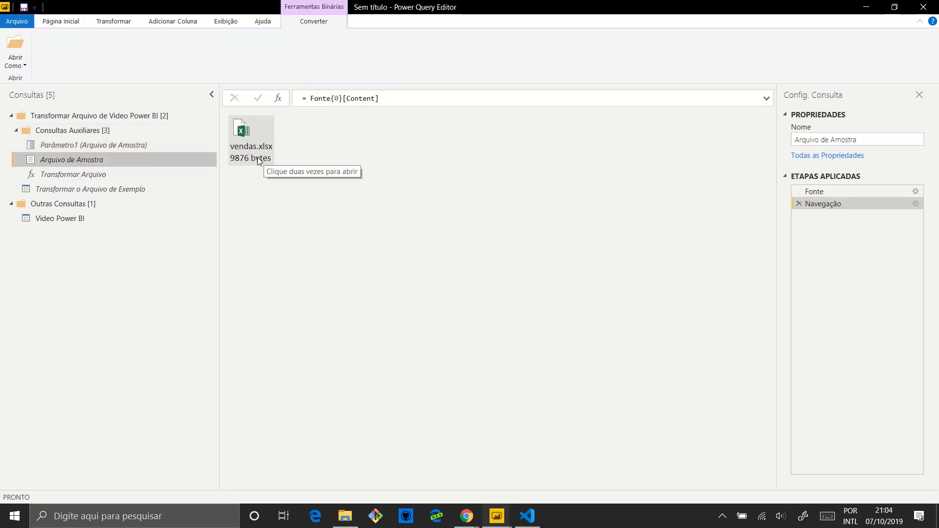
{"action": "left_click", "coordinate": [69, 175]}
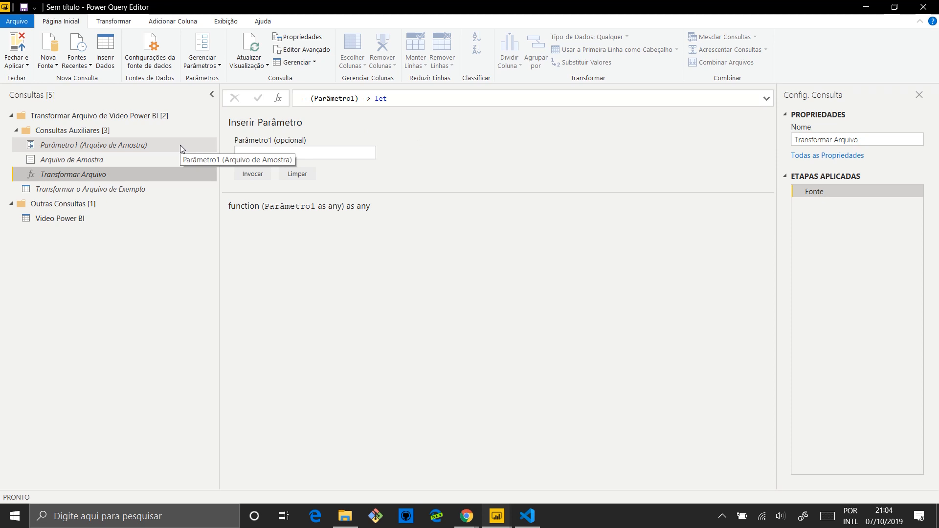
{"action": "left_click", "coordinate": [60, 189]}
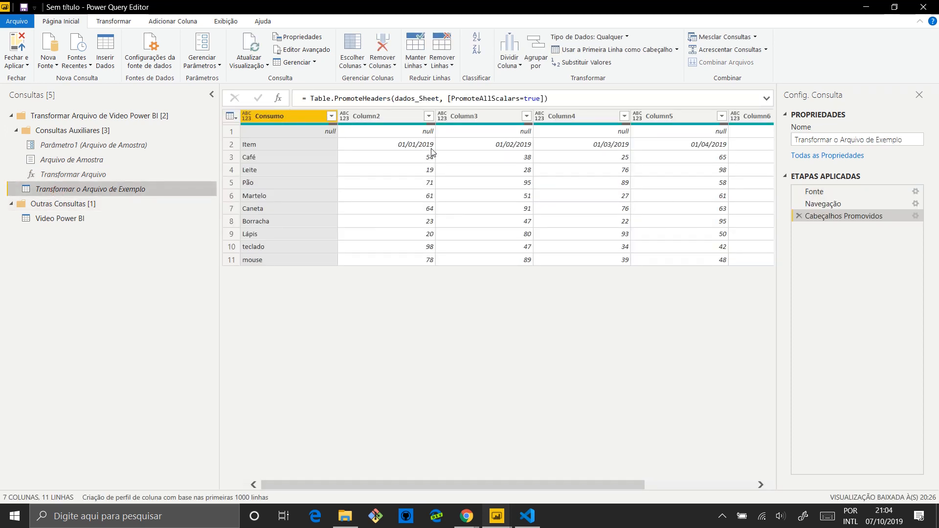
{"action": "left_click", "coordinate": [836, 194]}
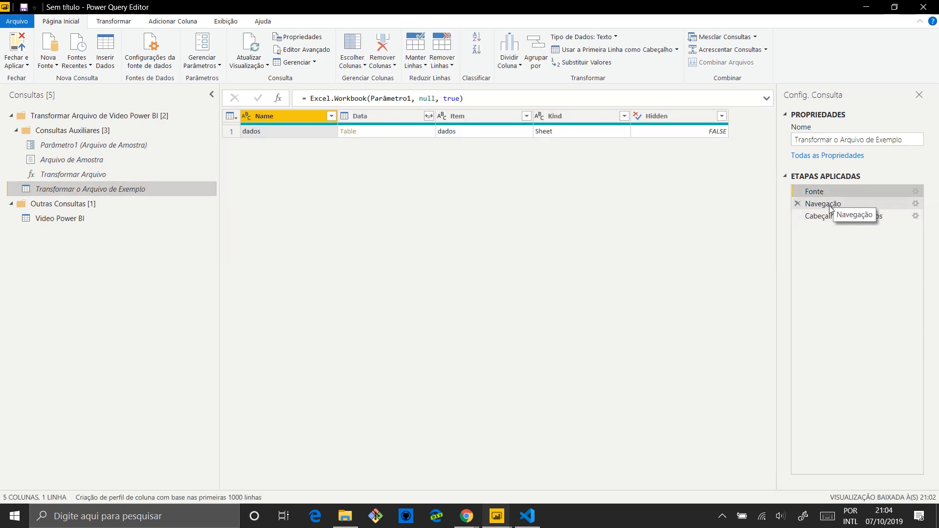
{"action": "left_click", "coordinate": [830, 204]}
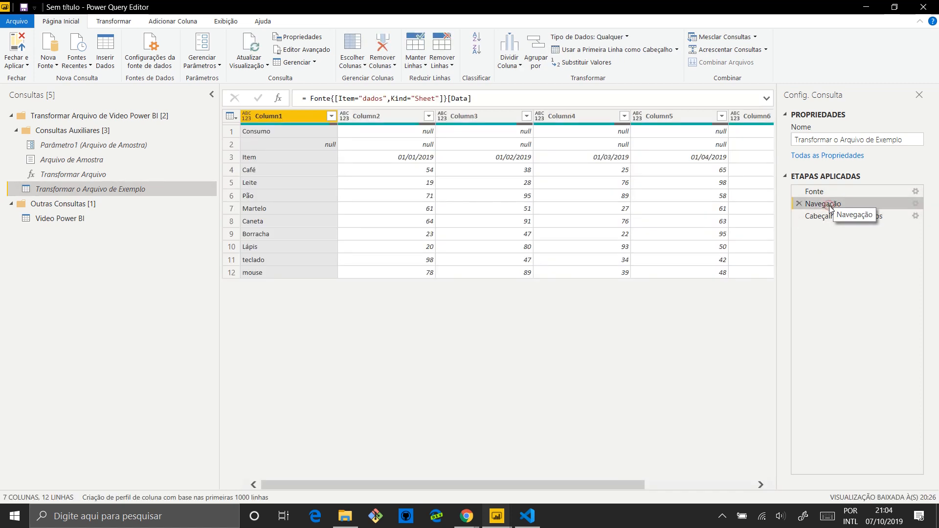
{"action": "double_click", "coordinate": [373, 99]}
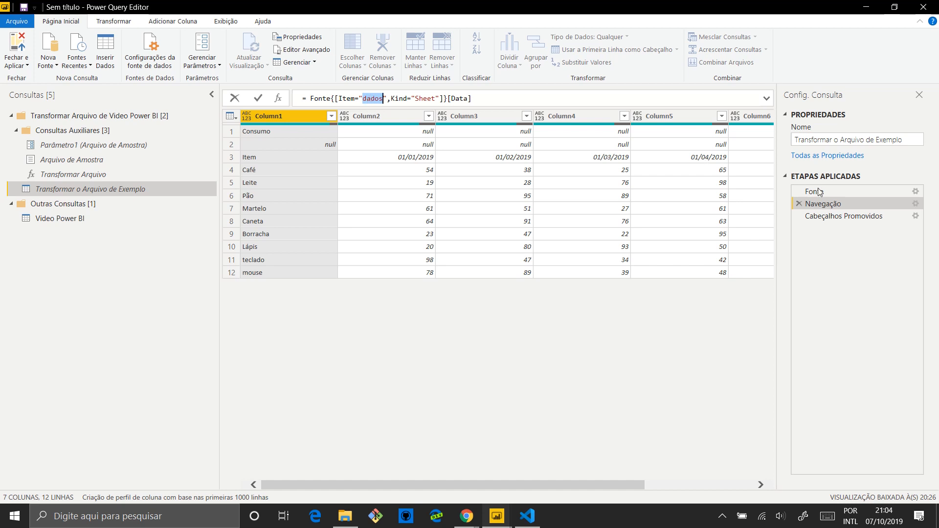
{"action": "left_click", "coordinate": [848, 217]}
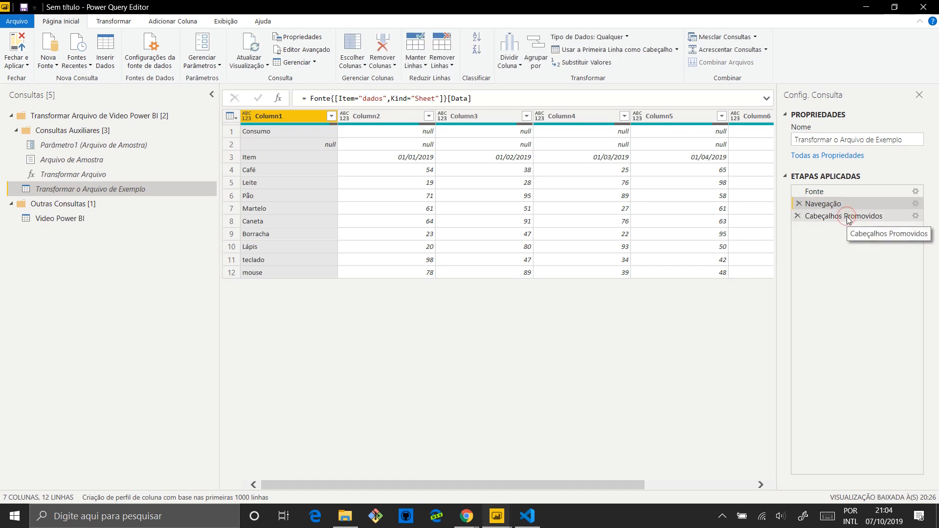
{"action": "left_click", "coordinate": [847, 217]}
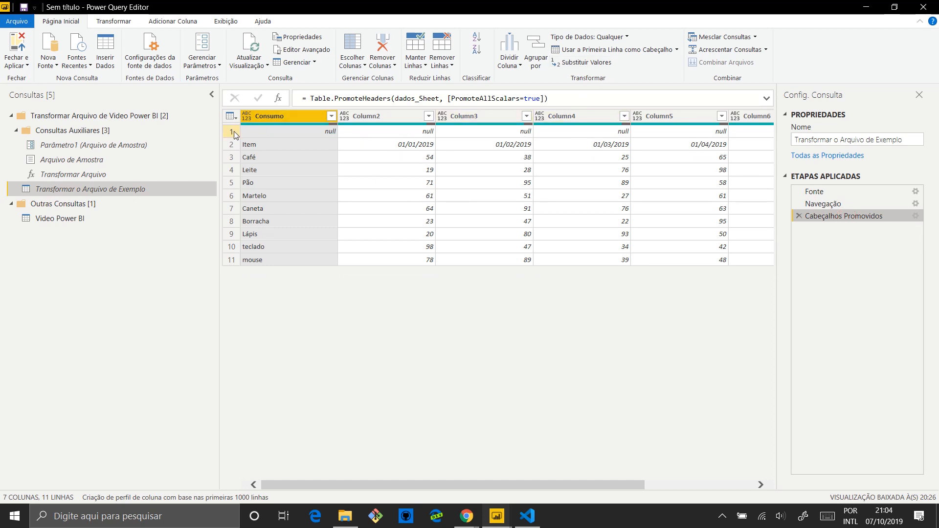
Remove the top 1 row from the Transformar o Arquivo de Exemplo query.
{"action": "left_click", "coordinate": [451, 68]}
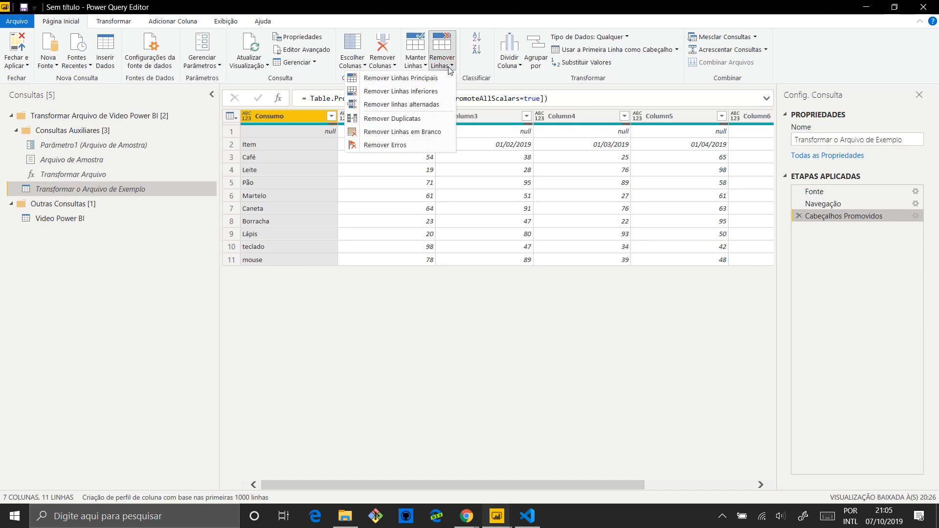
{"action": "left_click", "coordinate": [397, 79]}
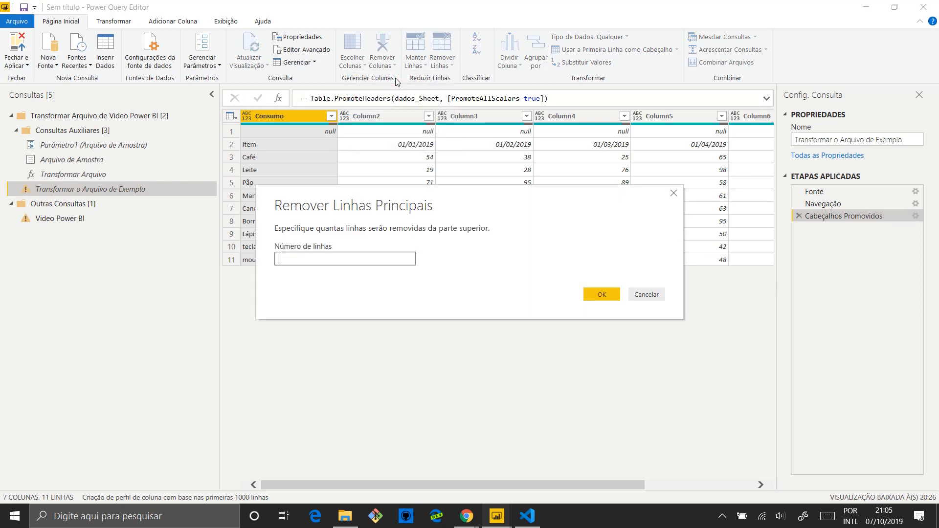
{"action": "type", "text": "1"}
{"action": "left_click", "coordinate": [601, 295]}
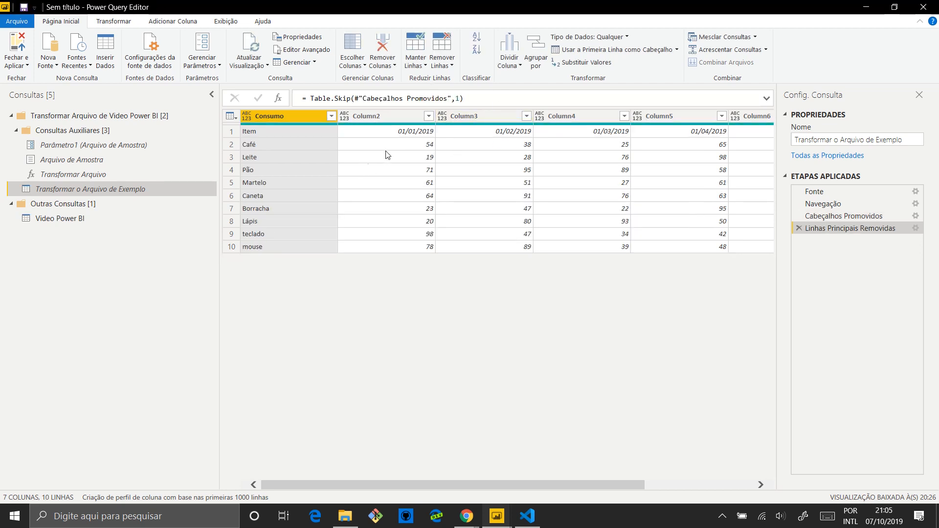
Collapse the Transformar Arquivo de Video Power BI group and check the combined rows in the Video Power BI query.
{"action": "left_click", "coordinate": [11, 118]}
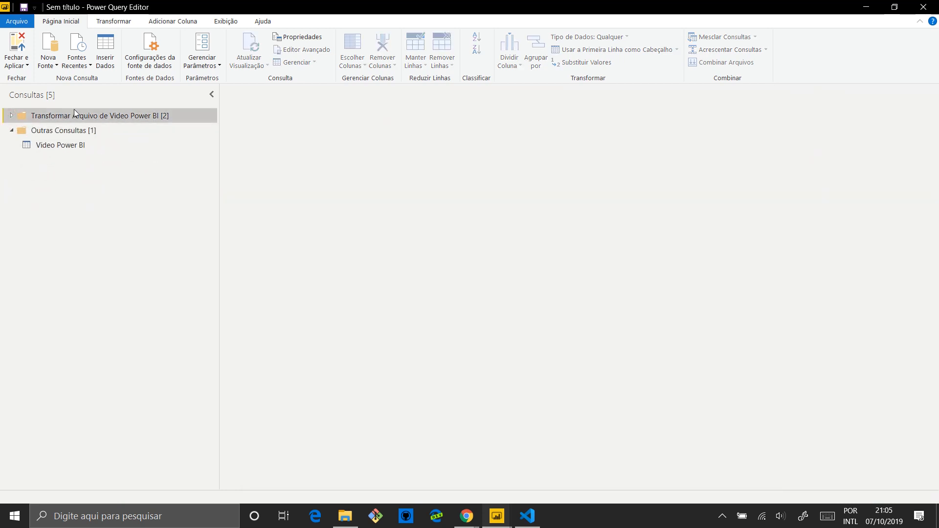
{"action": "left_click", "coordinate": [67, 132]}
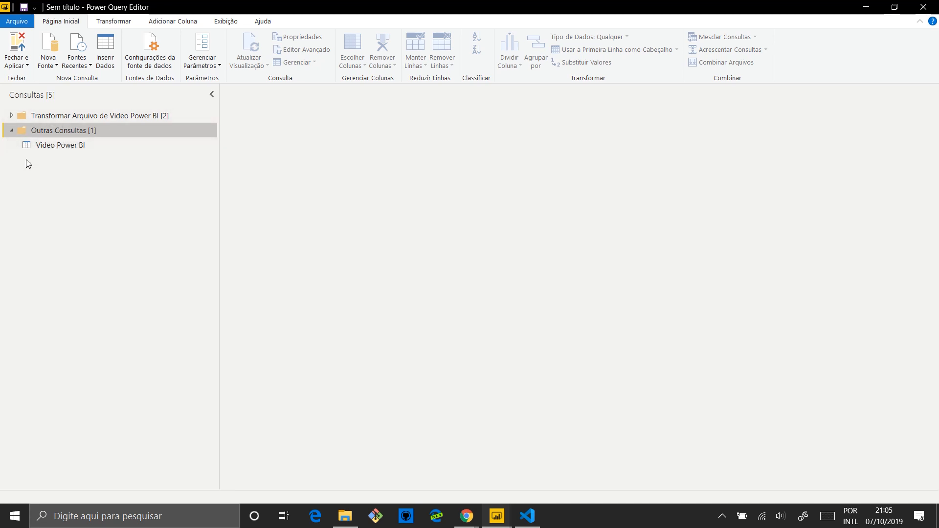
{"action": "left_click", "coordinate": [56, 147]}
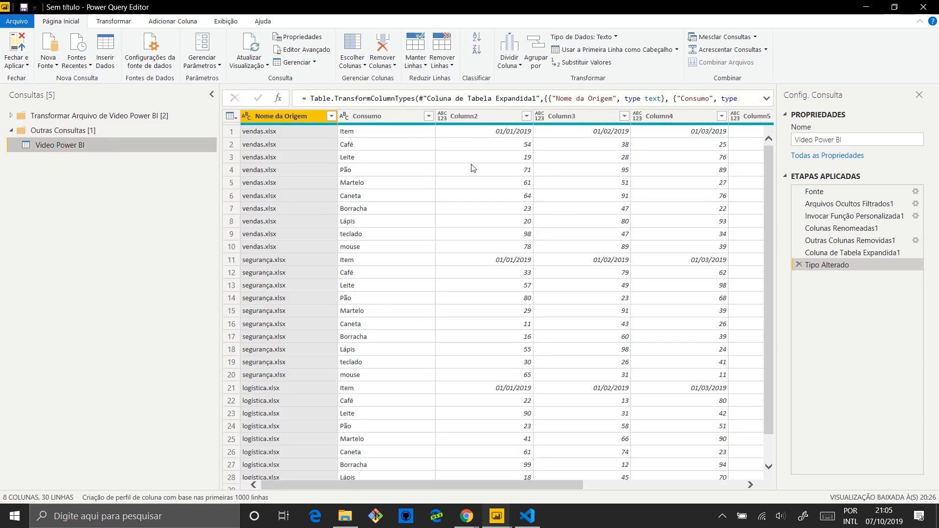
Delete the Linhas Principais Removidas step from the Transformar o Arquivo de Exemplo query.
{"action": "left_click", "coordinate": [11, 116]}
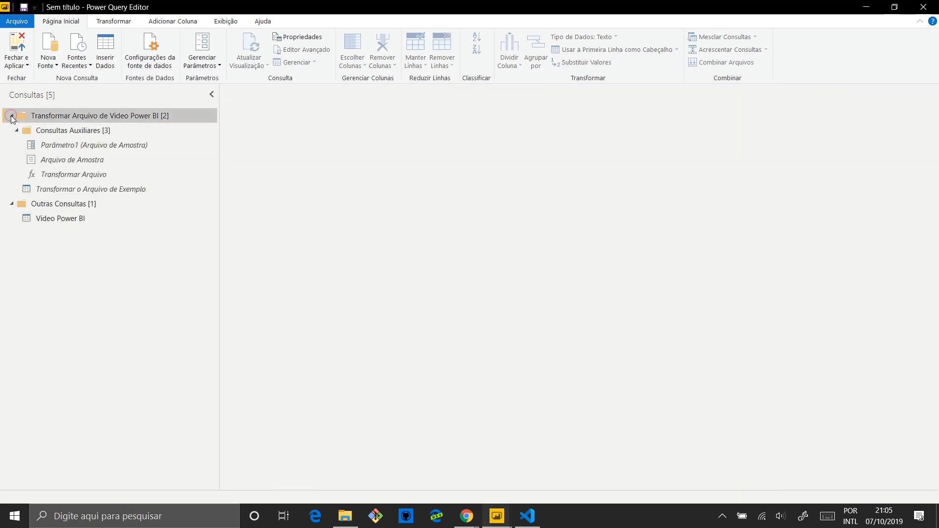
{"action": "left_click", "coordinate": [109, 193]}
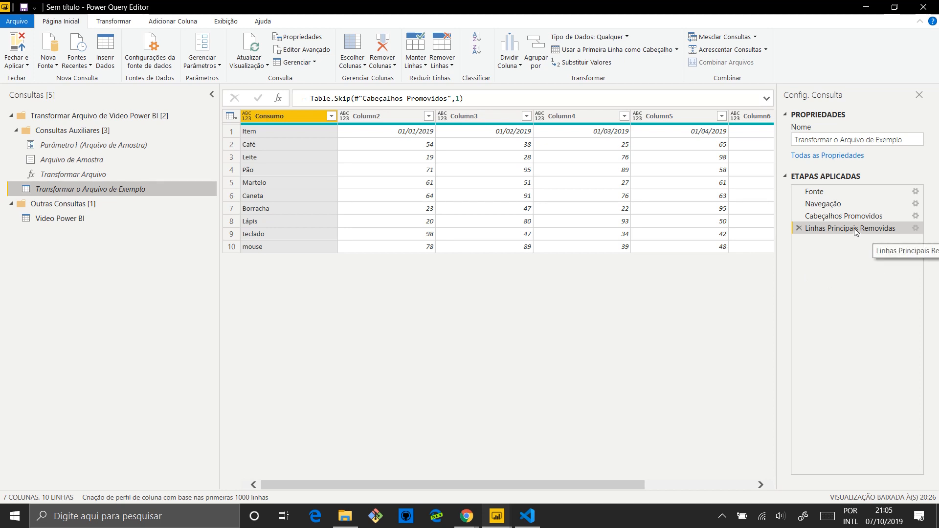
{"action": "left_click", "coordinate": [799, 228]}
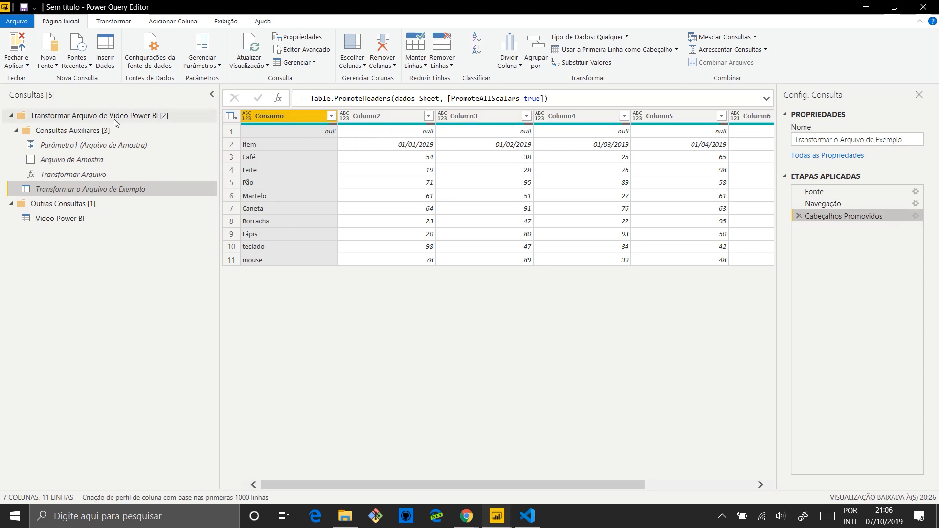
Examine the Video Power BI query for blank rows at the start of each source file's data.
{"action": "left_click", "coordinate": [73, 218]}
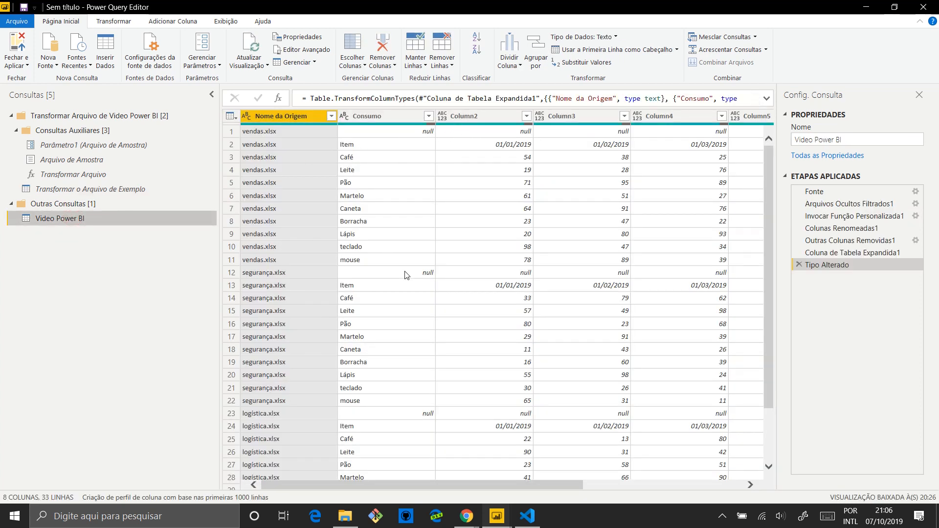
{"action": "scroll", "coordinate": [440, 278], "scroll_direction": "down", "scroll_amount": 3}
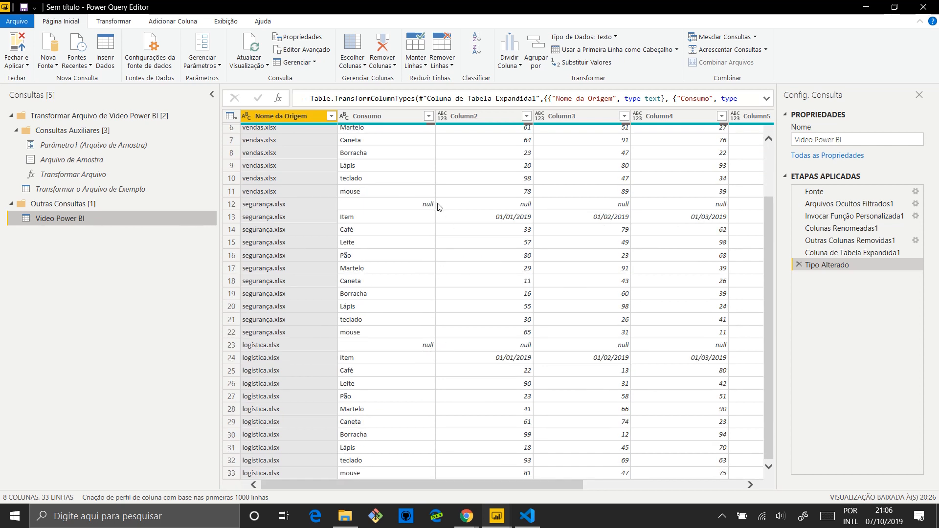
{"action": "scroll", "coordinate": [439, 203], "scroll_direction": "up", "scroll_amount": 3}
In the Transformar o Arquivo de Exemplo query, remove the single blank row above the Item row.
{"action": "left_click", "coordinate": [95, 189]}
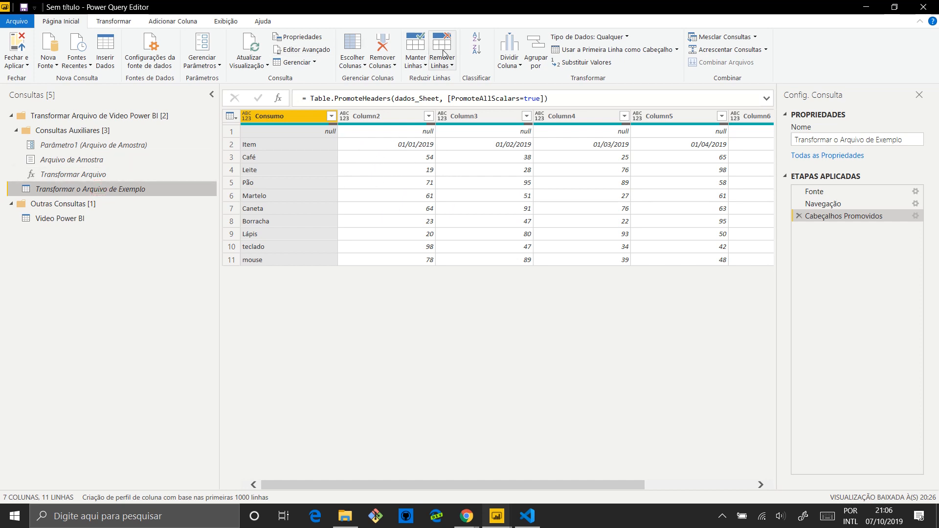
{"action": "left_click", "coordinate": [445, 66]}
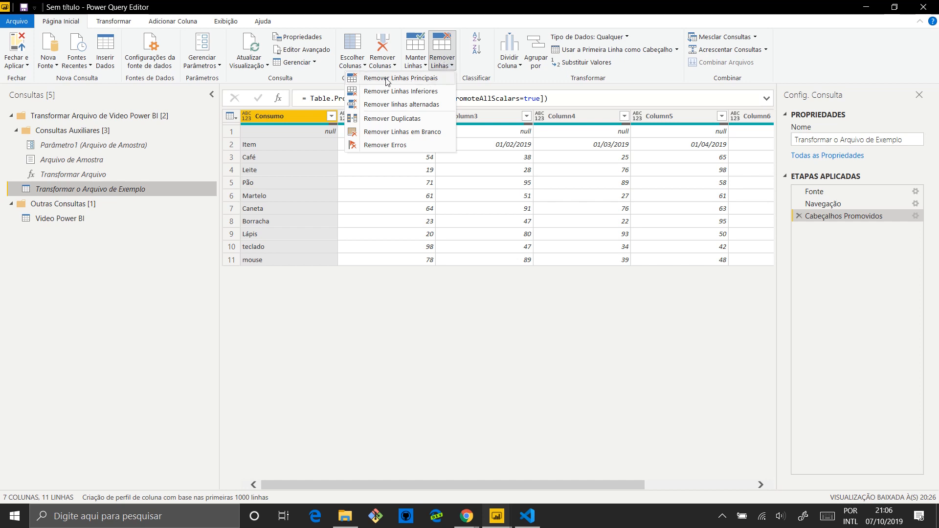
{"action": "left_click", "coordinate": [426, 81]}
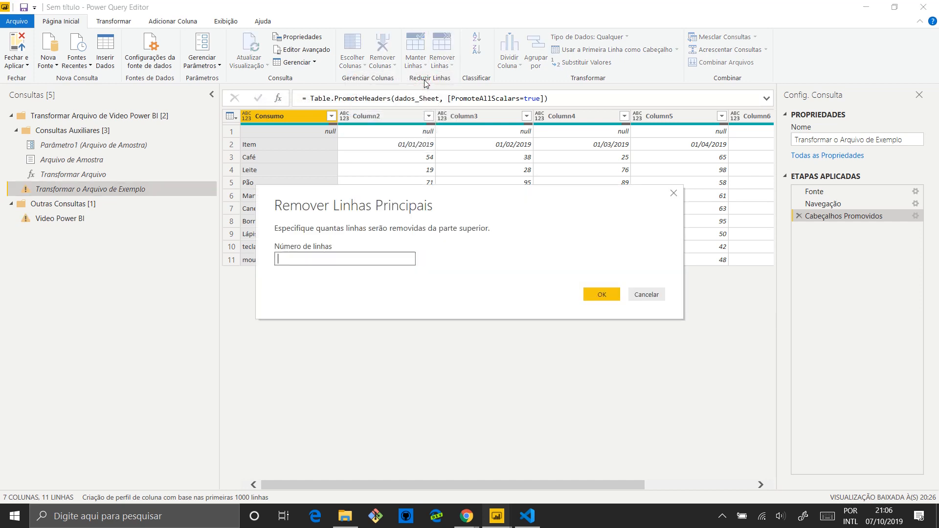
{"action": "type", "text": "1"}
{"action": "left_click", "coordinate": [607, 294]}
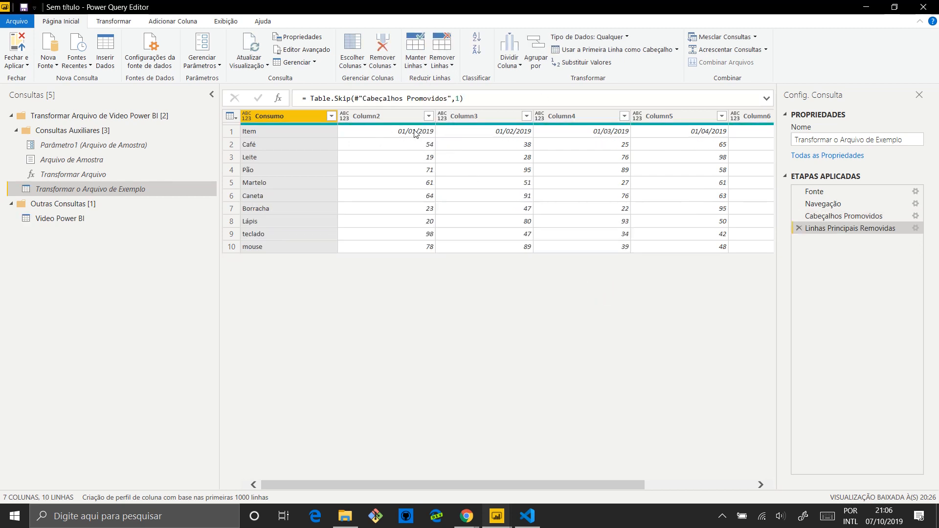
Compare the combined Video Power BI table with the Transformar o Arquivo de Exemplo table.
{"action": "left_click", "coordinate": [50, 218]}
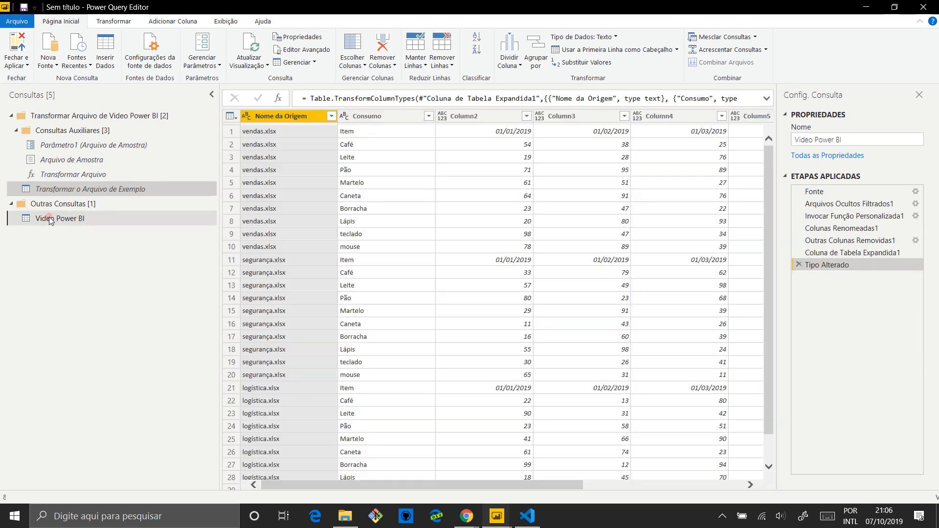
{"action": "left_click", "coordinate": [51, 219]}
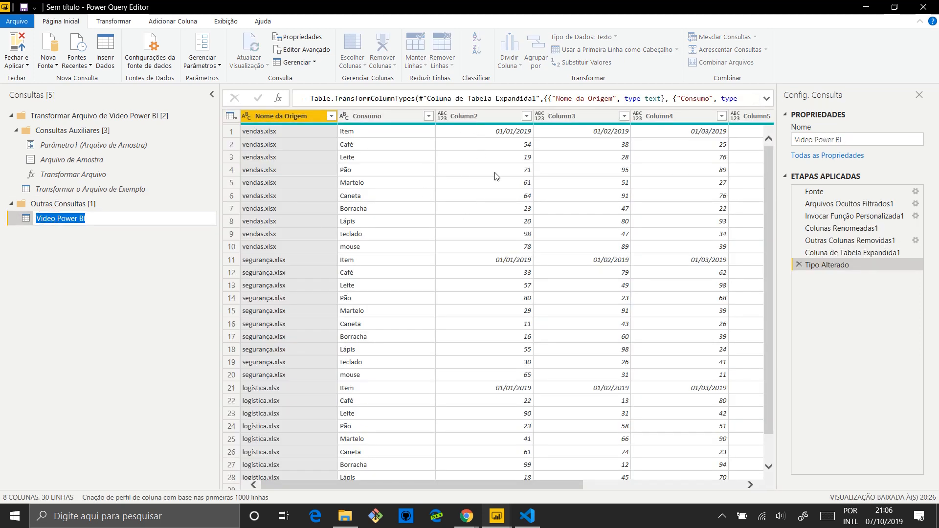
{"action": "left_click", "coordinate": [99, 190]}
{"action": "left_click", "coordinate": [99, 190]}
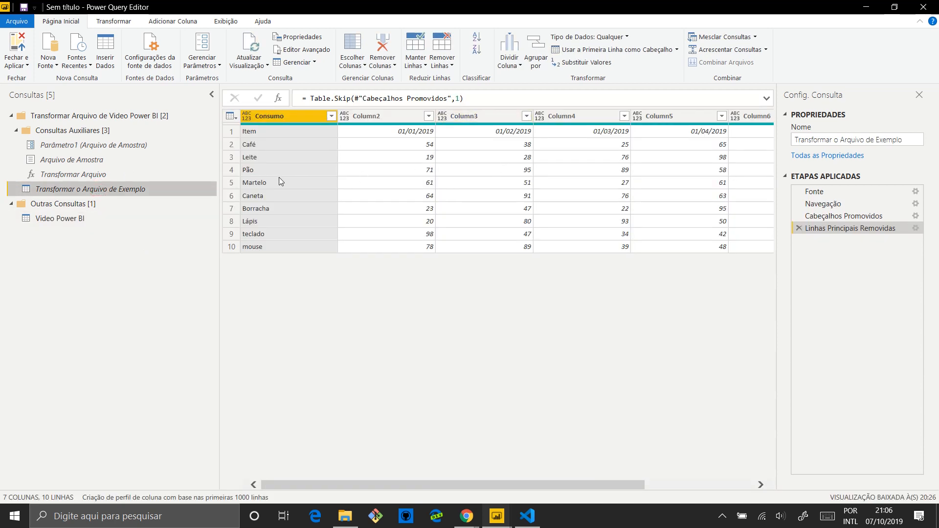
Examine the repeated Item and date rows of the vendas, segurança and logística files in the Video Power BI query.
{"action": "left_click", "coordinate": [53, 219]}
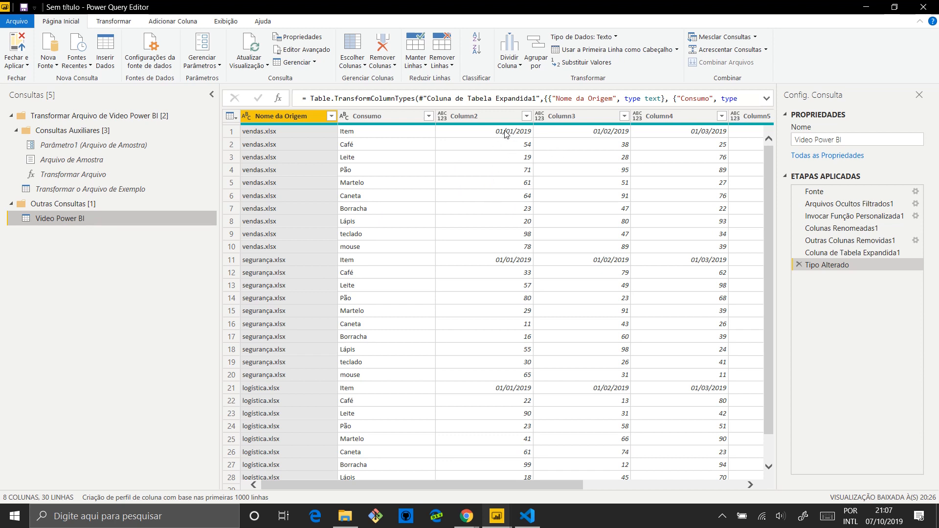
{"action": "left_click", "coordinate": [266, 132]}
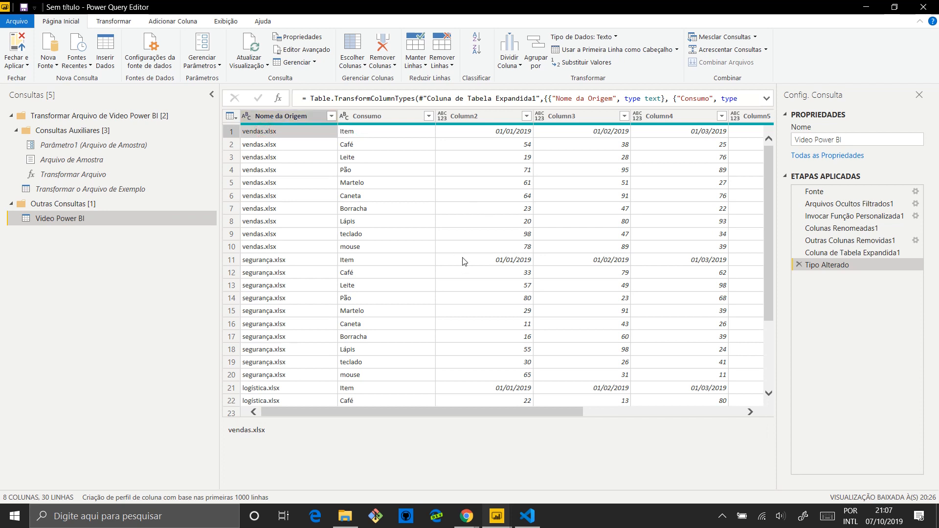
{"action": "left_click", "coordinate": [488, 265]}
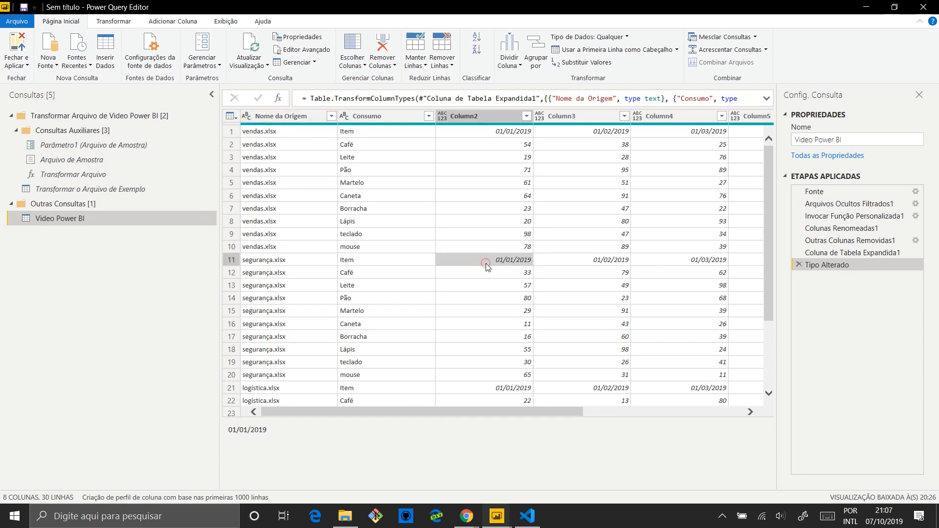
{"action": "left_click", "coordinate": [470, 388]}
{"action": "scroll", "coordinate": [494, 312], "scroll_direction": "down", "scroll_amount": 3}
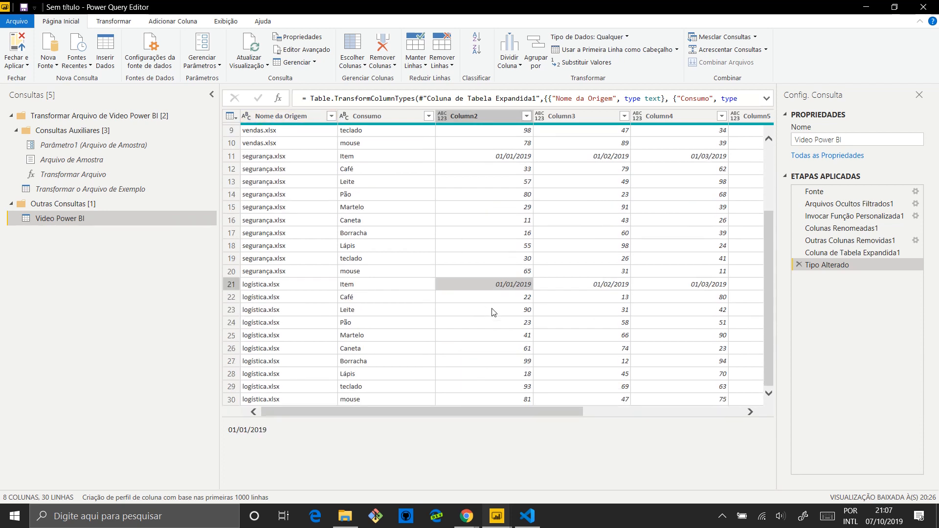
{"action": "scroll", "coordinate": [494, 312], "scroll_direction": "up", "scroll_amount": 3}
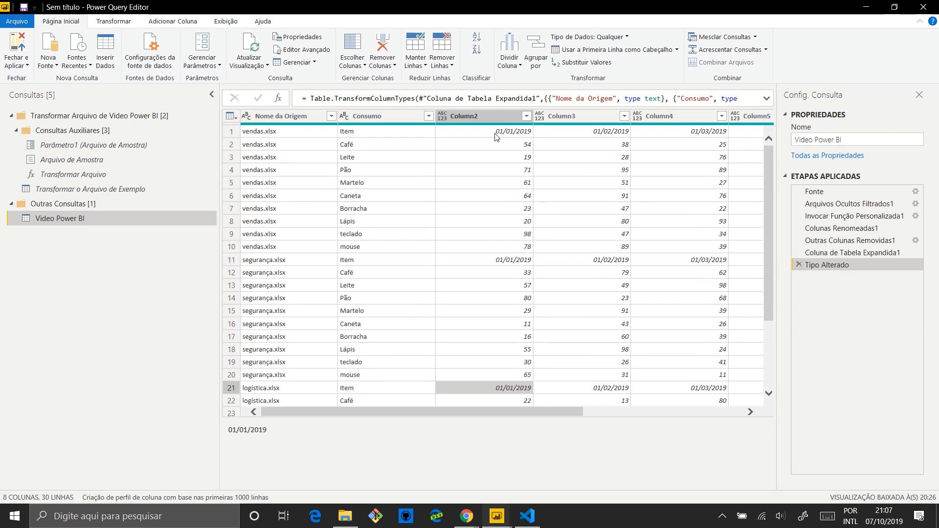
{"action": "left_click", "coordinate": [495, 133]}
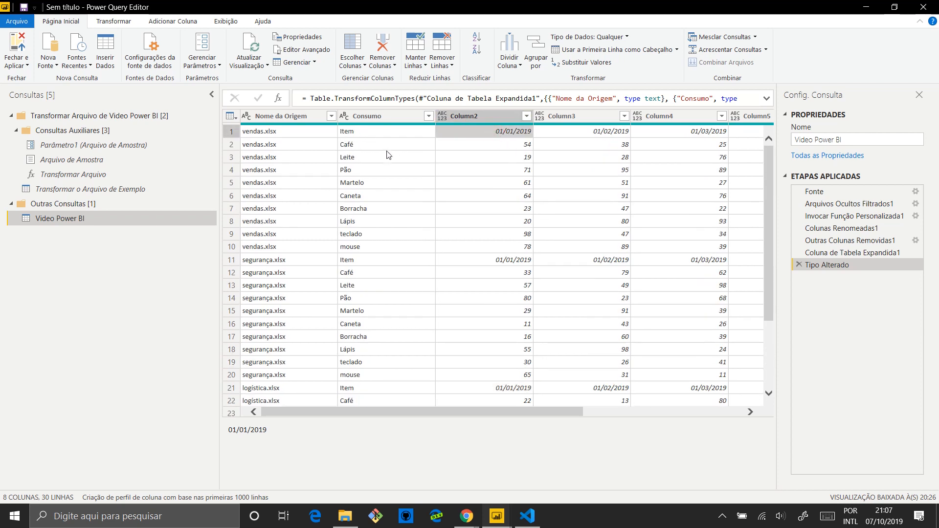
Promote the first row of the Video Power BI query to column headers.
{"action": "left_click", "coordinate": [125, 61]}
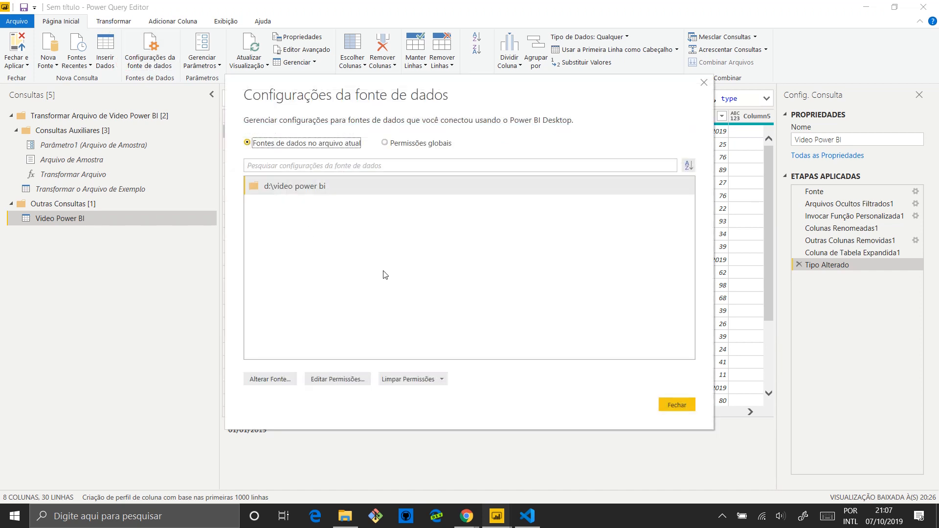
{"action": "left_click", "coordinate": [705, 83]}
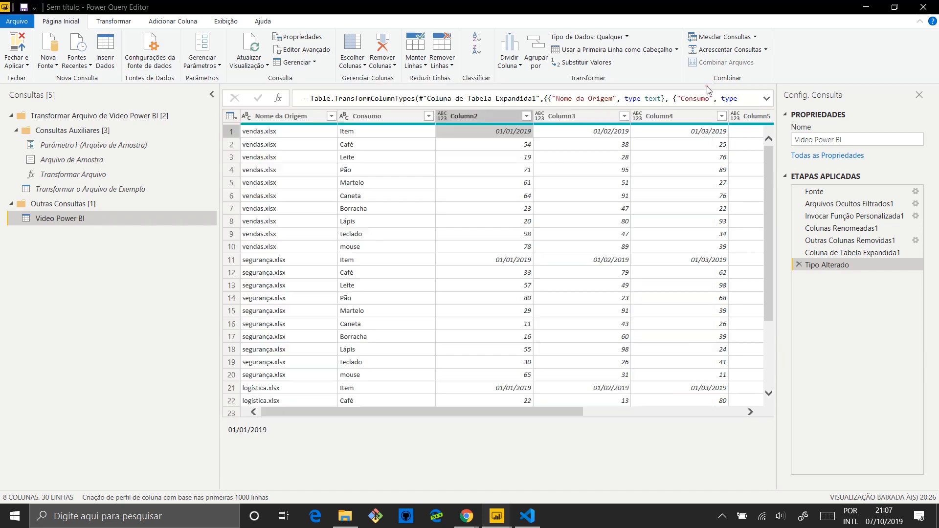
{"action": "left_click", "coordinate": [110, 23]}
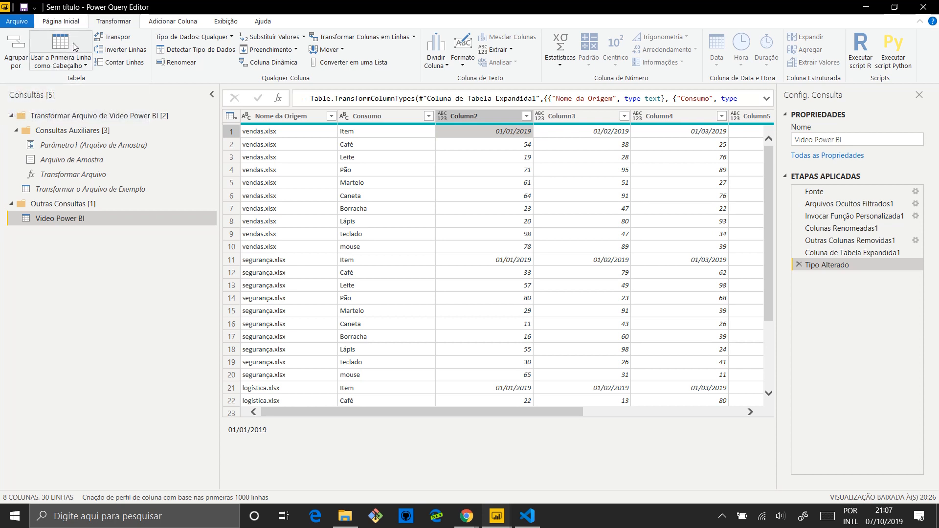
{"action": "left_click", "coordinate": [57, 60]}
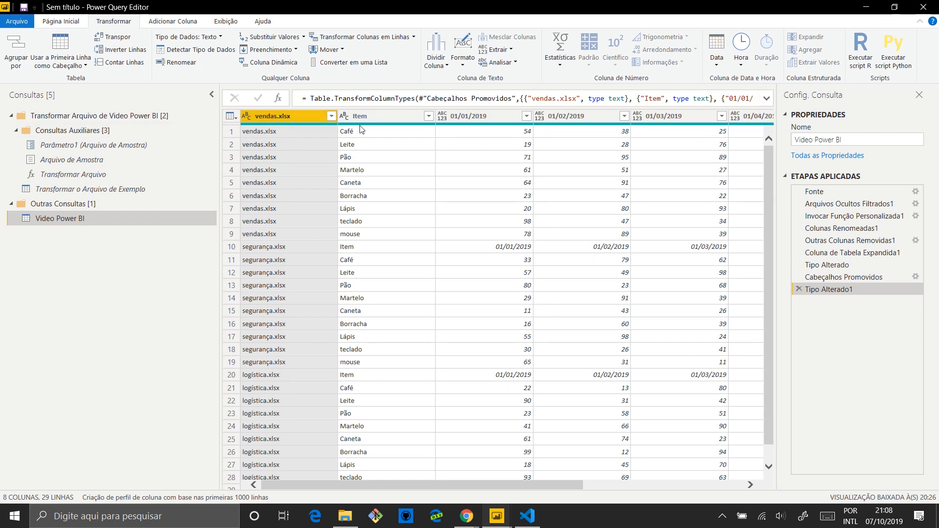
Examine the promoted column headers and the repeated Item and date rows of segurança.xlsx and logística.xlsx.
{"action": "left_click", "coordinate": [397, 121]}
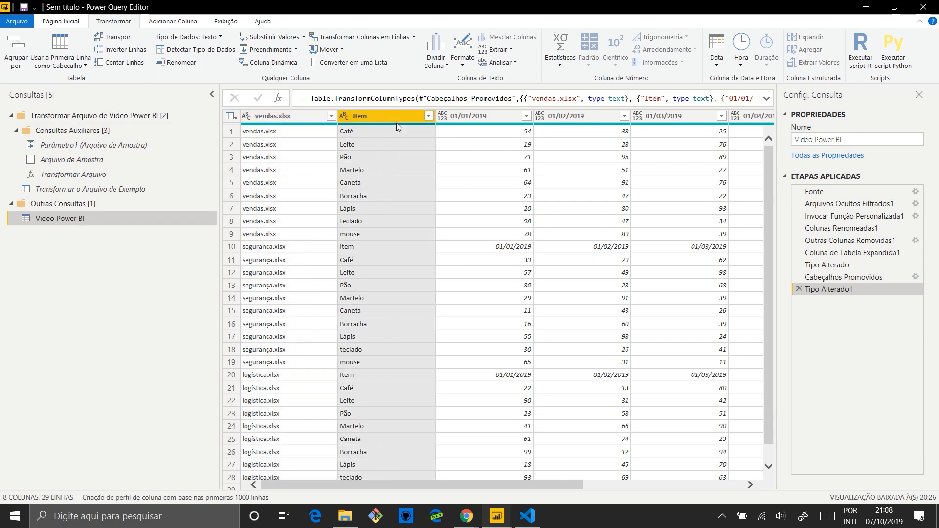
{"action": "left_click", "coordinate": [489, 116]}
{"action": "left_click", "coordinate": [569, 124]}
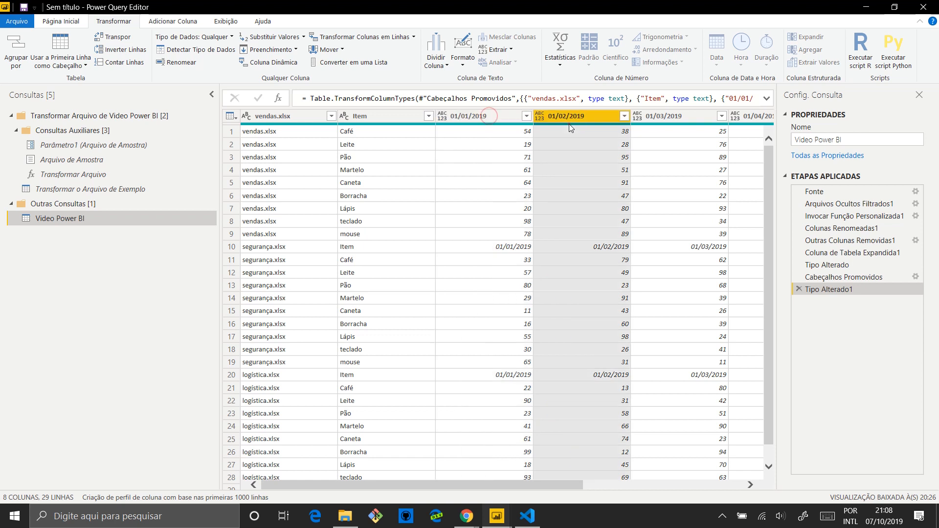
{"action": "left_click", "coordinate": [469, 116]}
{"action": "scroll", "coordinate": [543, 494], "scroll_direction": "right", "scroll_amount": 5}
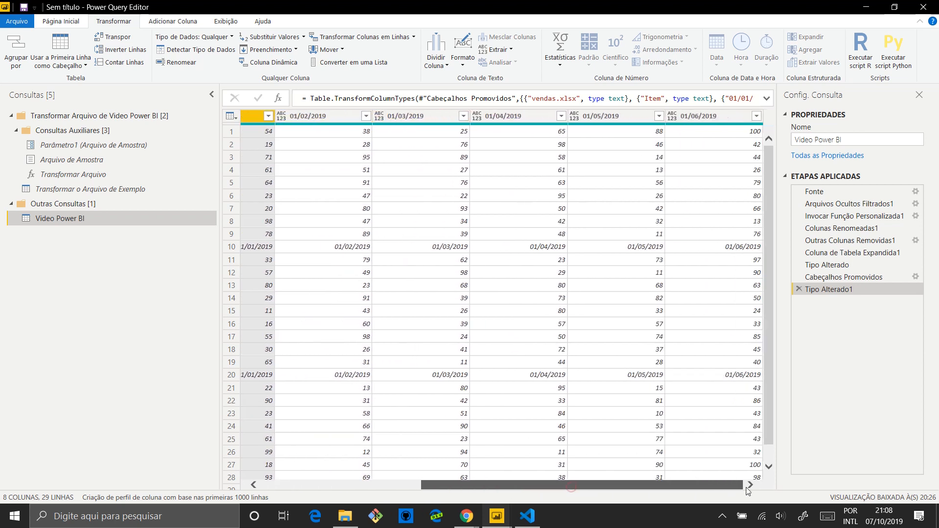
{"action": "left_click", "coordinate": [720, 120]}
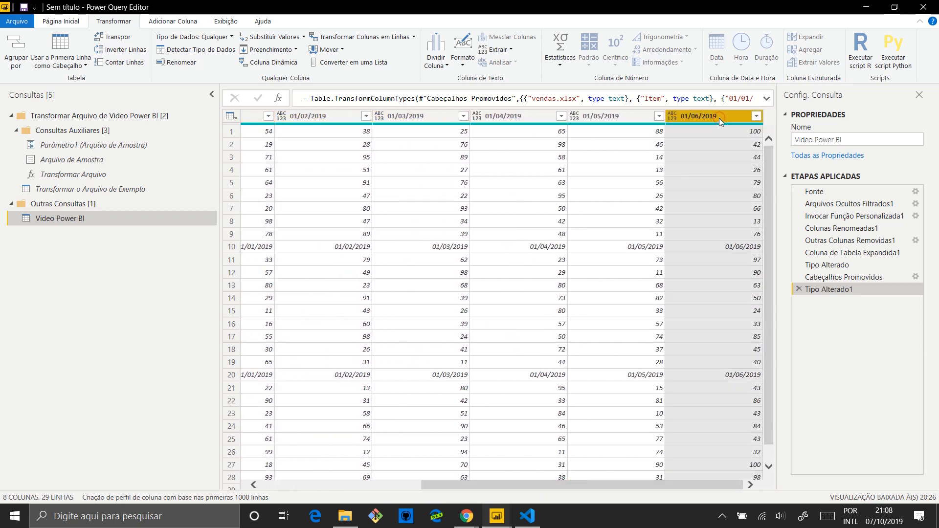
{"action": "left_click_drag", "start_coordinate": [527, 488], "coordinate": [309, 483]}
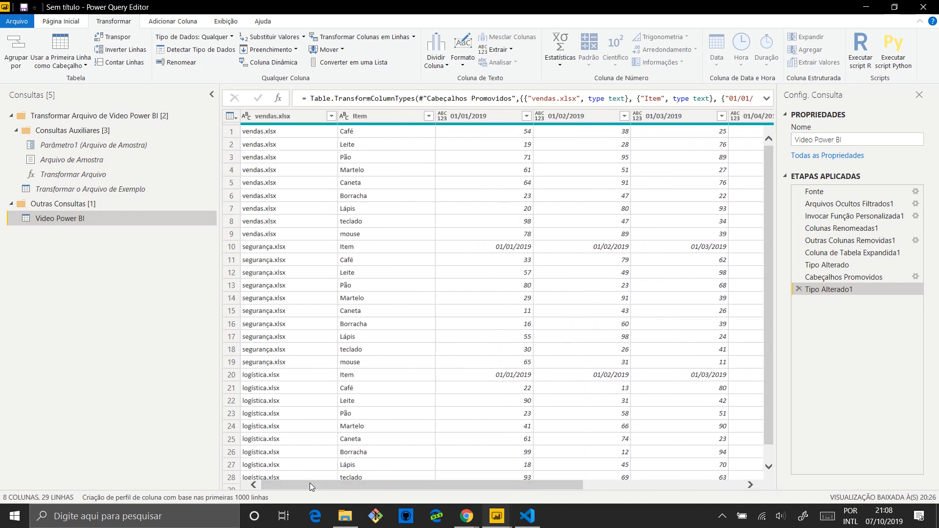
{"action": "left_click", "coordinate": [518, 247]}
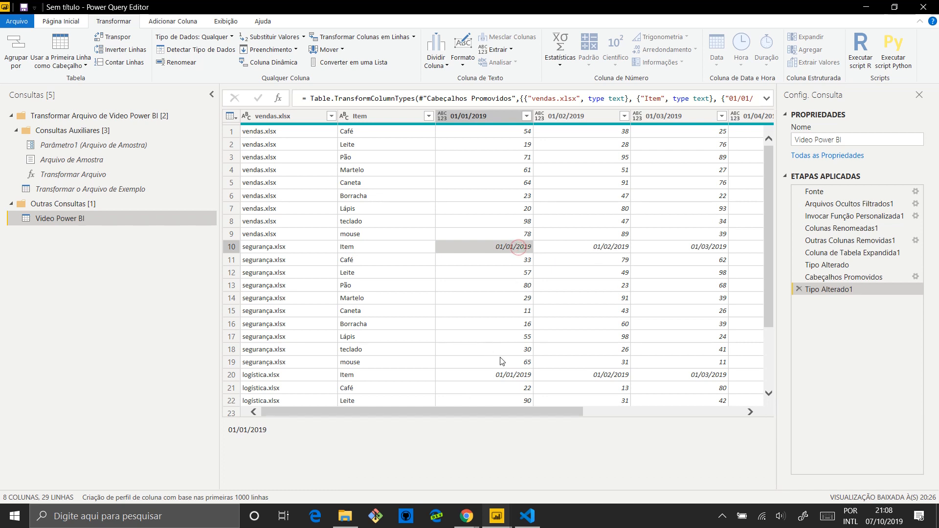
{"action": "left_click", "coordinate": [509, 374]}
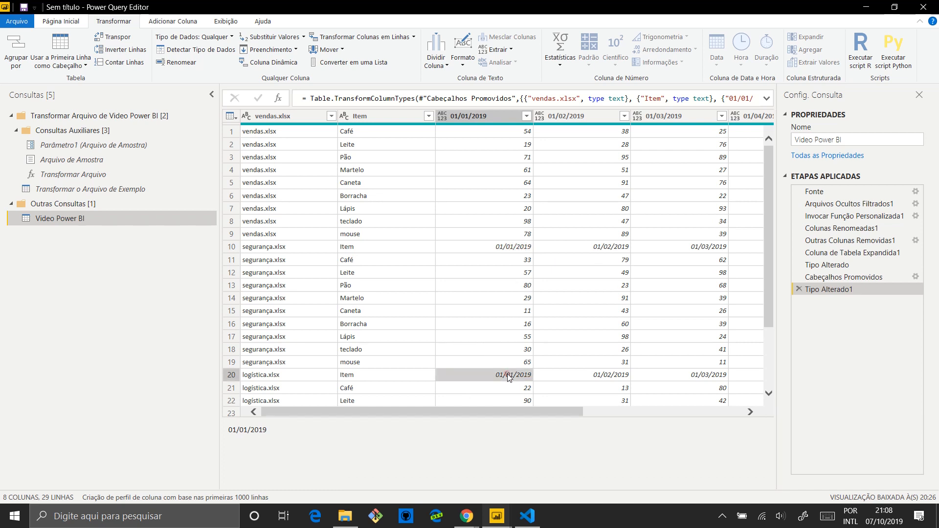
{"action": "left_click", "coordinate": [507, 248]}
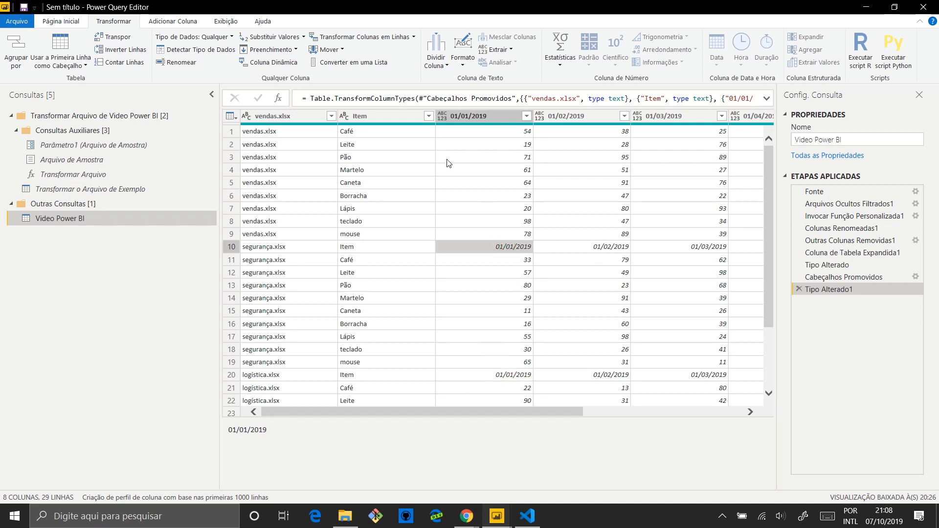
Filter the 01/01/2019 column to exclude the value 01/01/2019, removing the repeated header rows.
{"action": "left_click", "coordinate": [495, 115]}
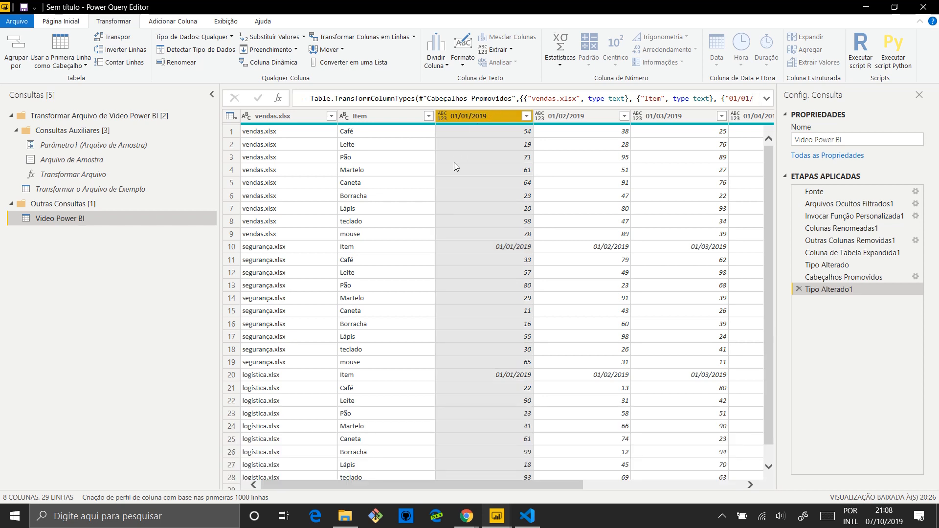
{"action": "left_click", "coordinate": [527, 116]}
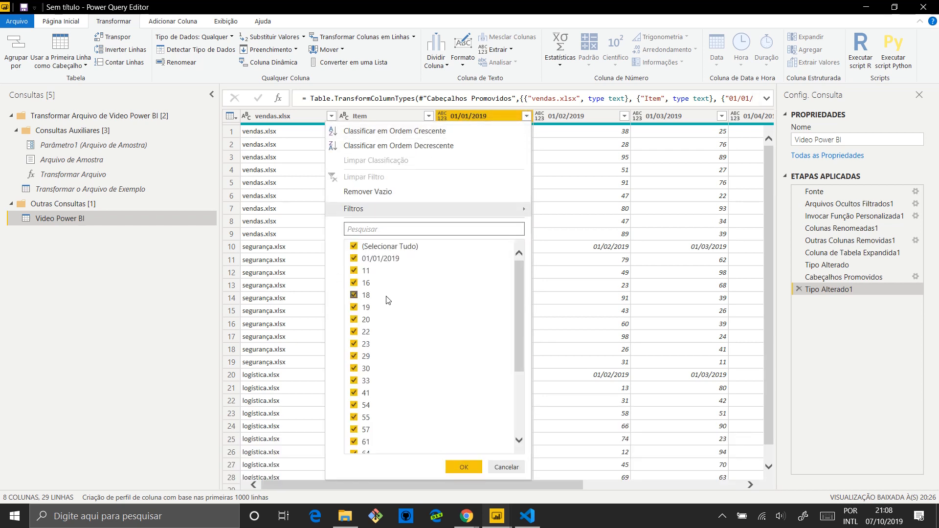
{"action": "left_click", "coordinate": [354, 260]}
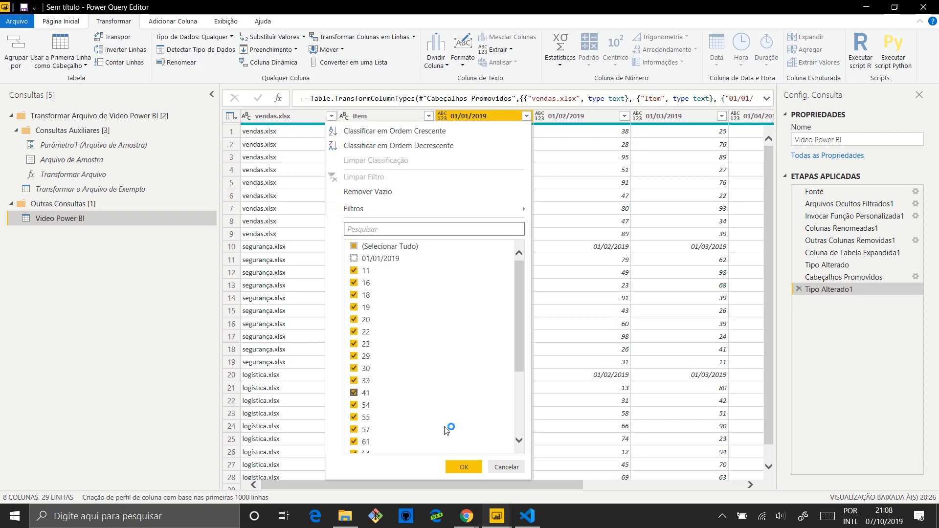
{"action": "left_click", "coordinate": [462, 471]}
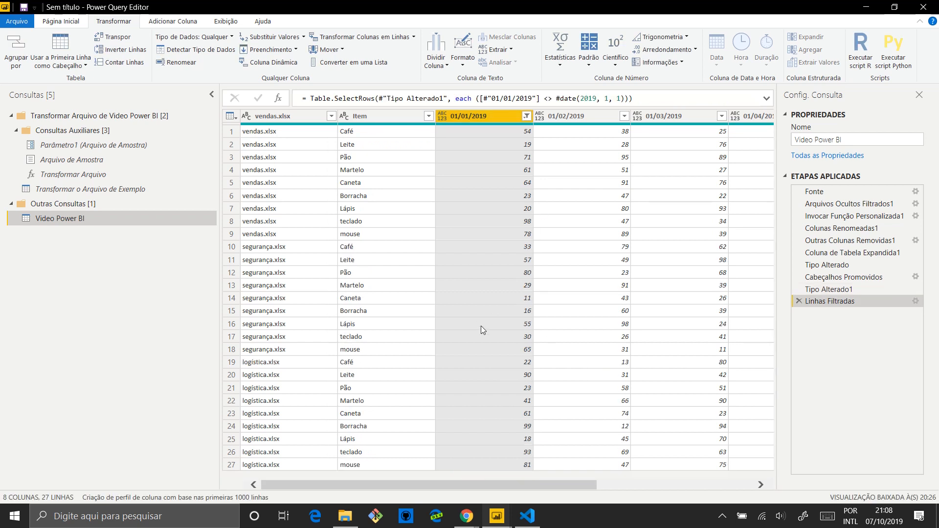
Unpivot the six date columns from 01/01/2019 through 01/06/2019 into attribute and value columns.
{"action": "left_click_drag", "start_coordinate": [539, 485], "coordinate": [512, 491]}
{"action": "left_click", "coordinate": [578, 118]}
{"action": "left_click", "coordinate": [666, 117]}
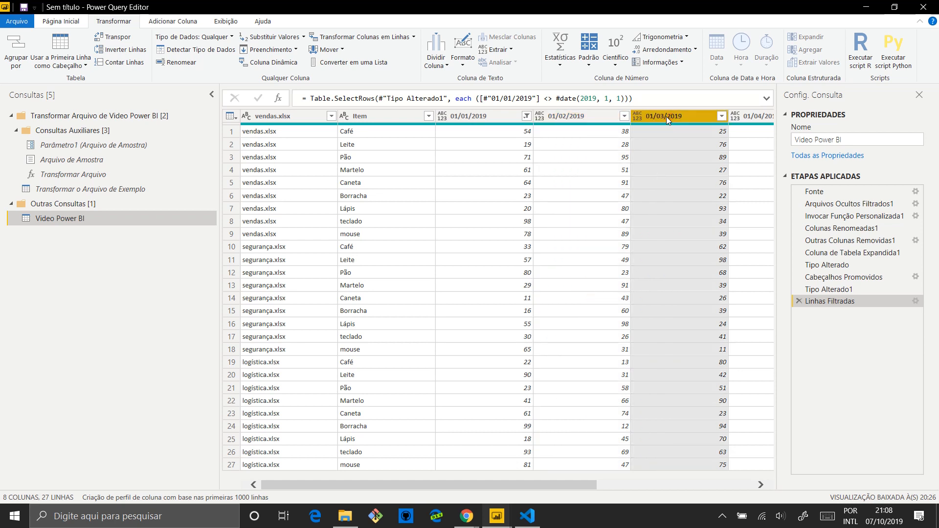
{"action": "left_click", "coordinate": [483, 114]}
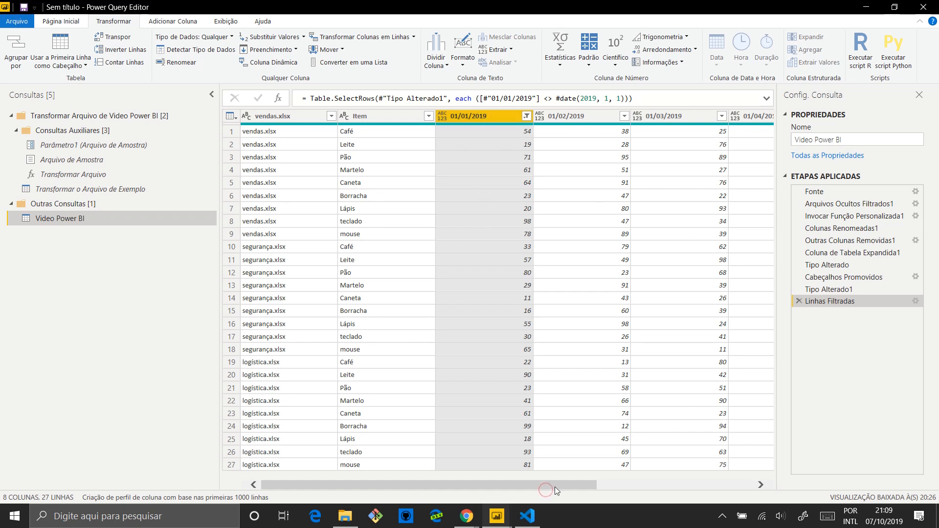
{"action": "left_click_drag", "start_coordinate": [555, 486], "coordinate": [735, 484]}
{"action": "left_click", "coordinate": [738, 117], "text": "shift"}
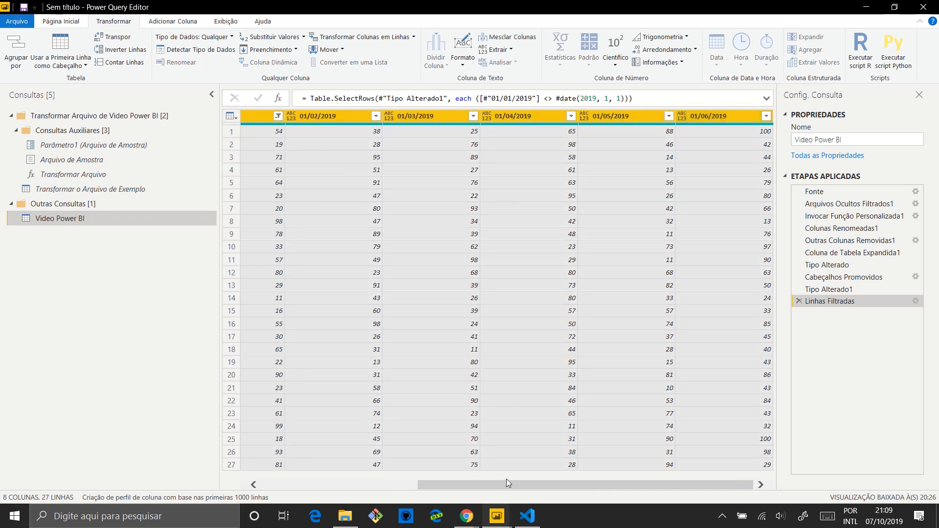
{"action": "left_click_drag", "start_coordinate": [433, 485], "coordinate": [272, 484]}
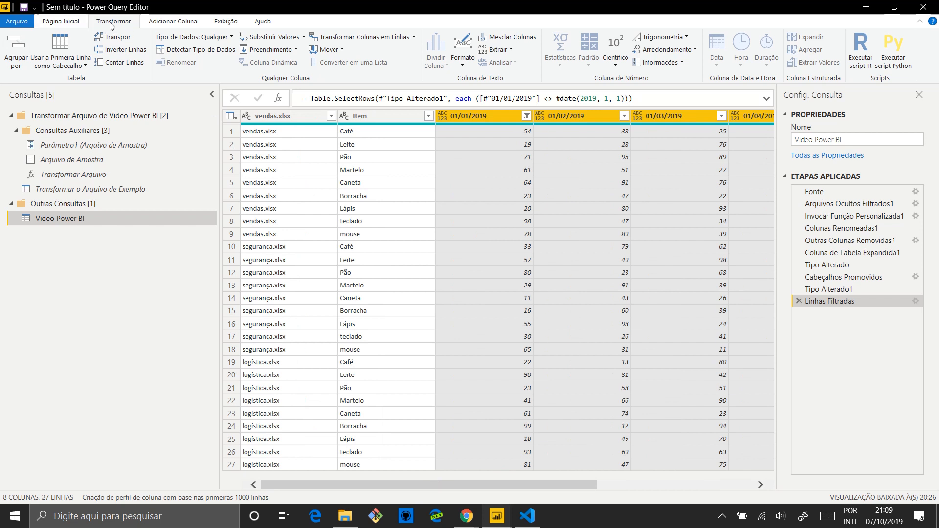
{"action": "left_click", "coordinate": [366, 38]}
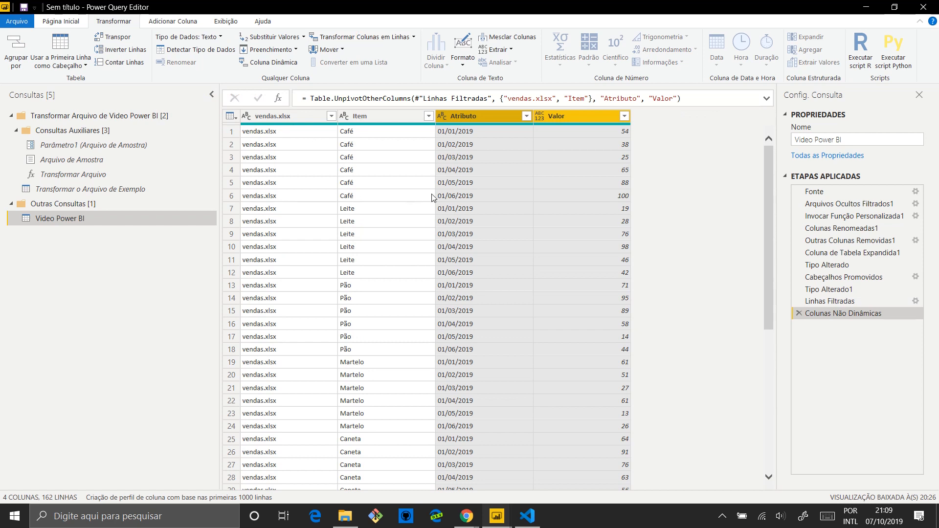
{"action": "left_click", "coordinate": [502, 120]}
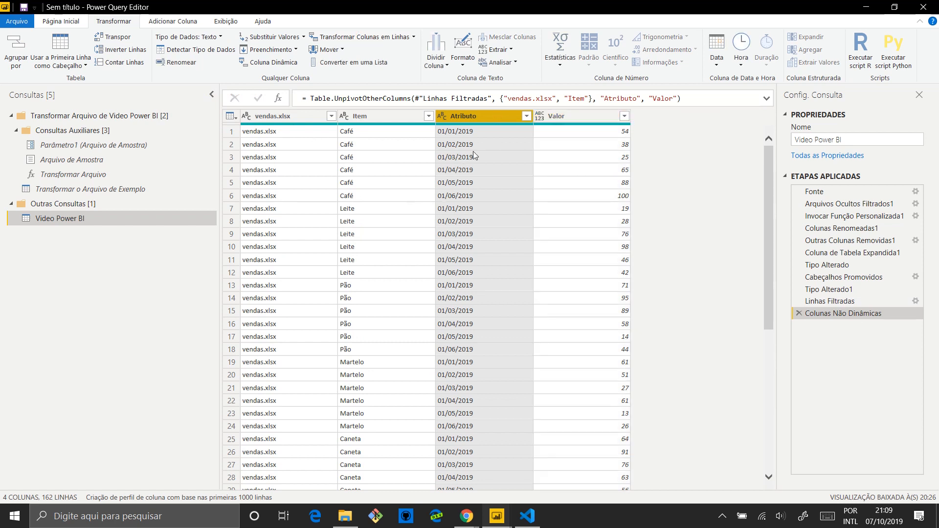
{"action": "left_click", "coordinate": [580, 116]}
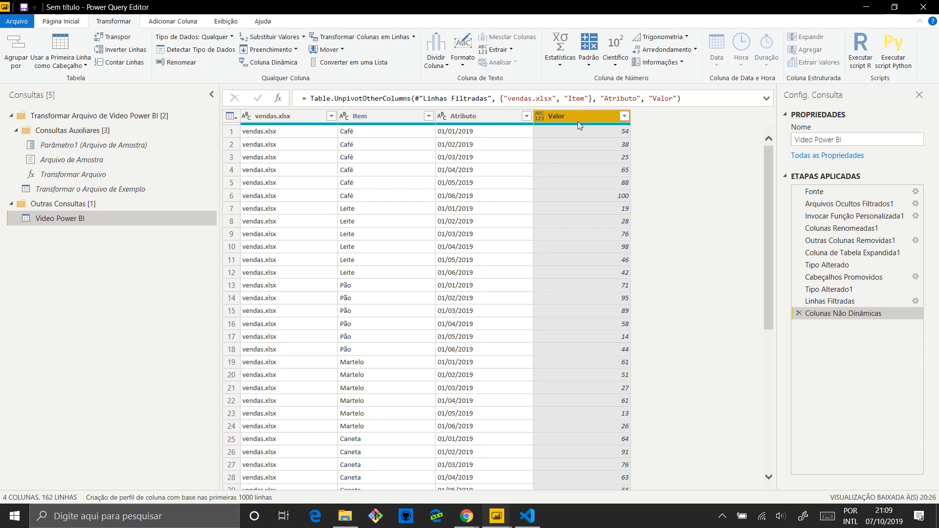
Replace ".xlsx" with an empty value in the vendas.xlsx column so only the team names remain.
{"action": "left_click", "coordinate": [313, 116]}
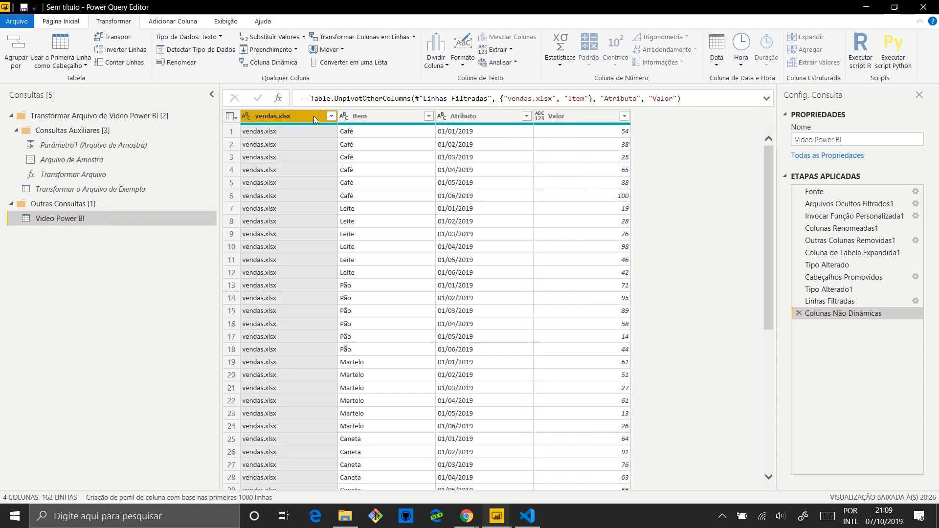
{"action": "left_click", "coordinate": [331, 116]}
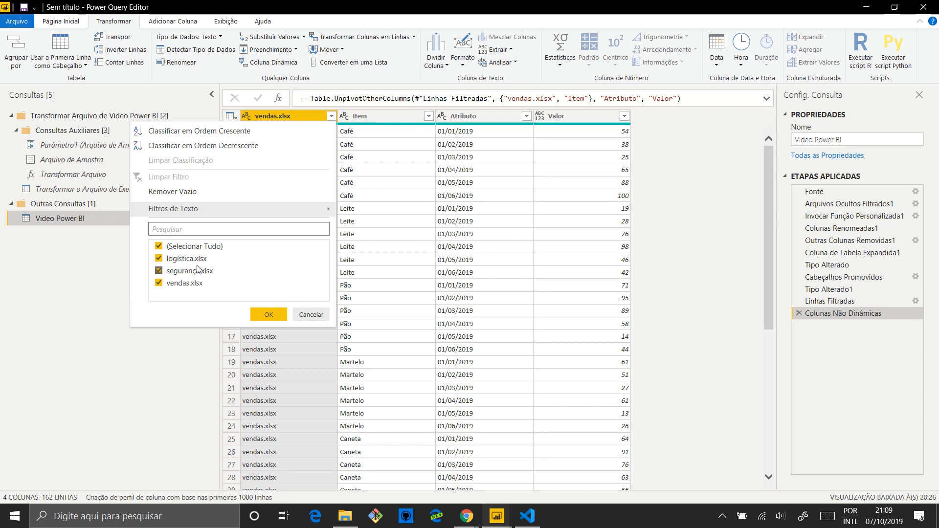
{"action": "left_click", "coordinate": [307, 314]}
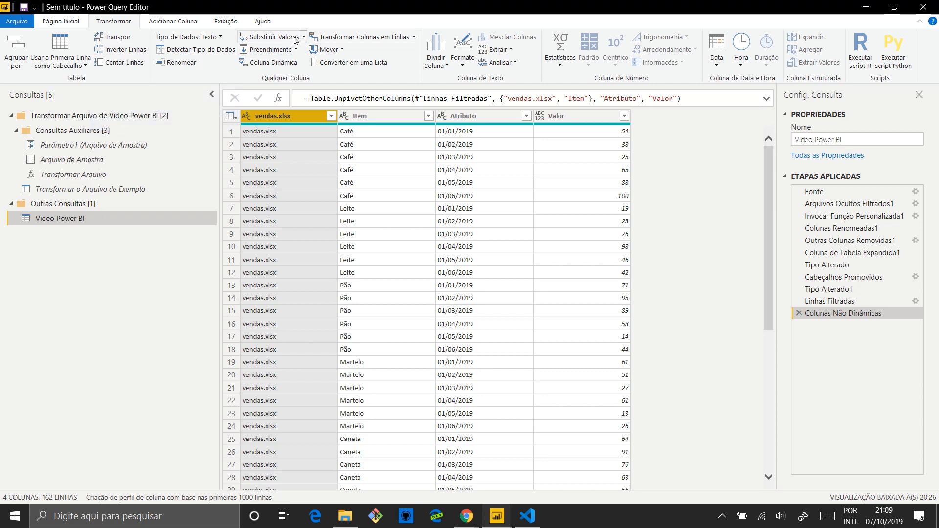
{"action": "left_click", "coordinate": [268, 38]}
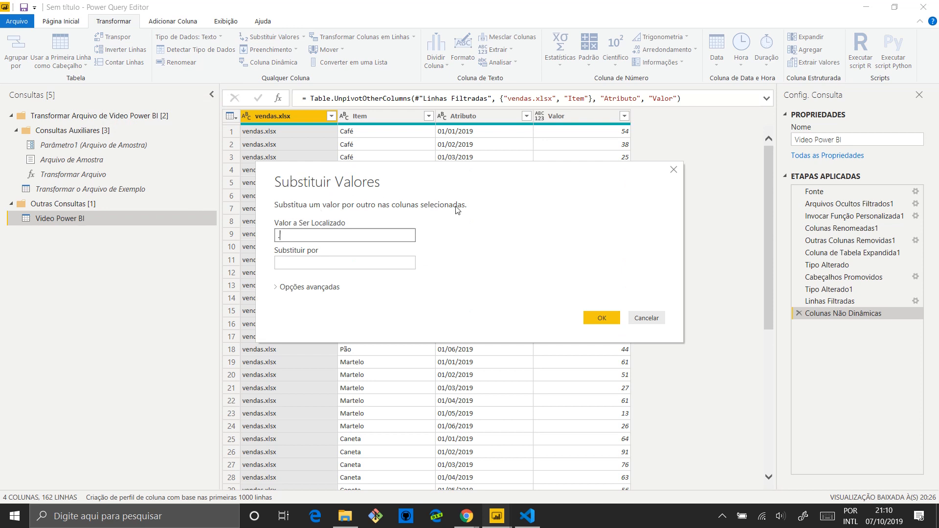
{"action": "type", "text": ".xlsx"}
{"action": "left_click", "coordinate": [344, 260]}
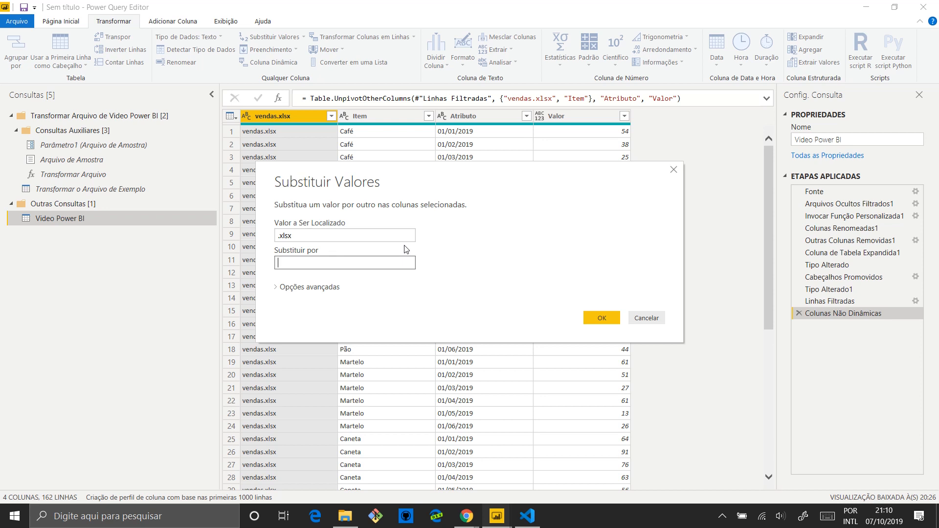
{"action": "left_click", "coordinate": [601, 317]}
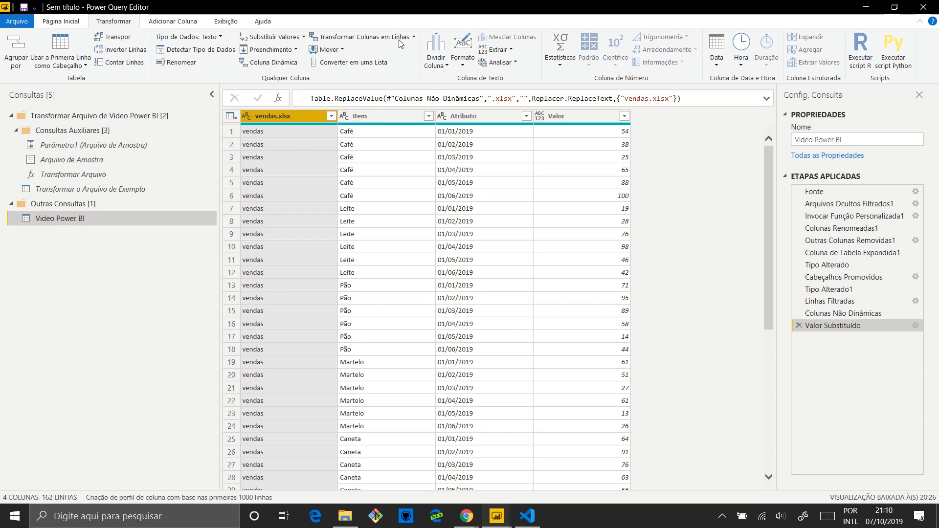
Format the vendas.xlsx column's text so that each word is capitalised.
{"action": "left_click", "coordinate": [462, 66]}
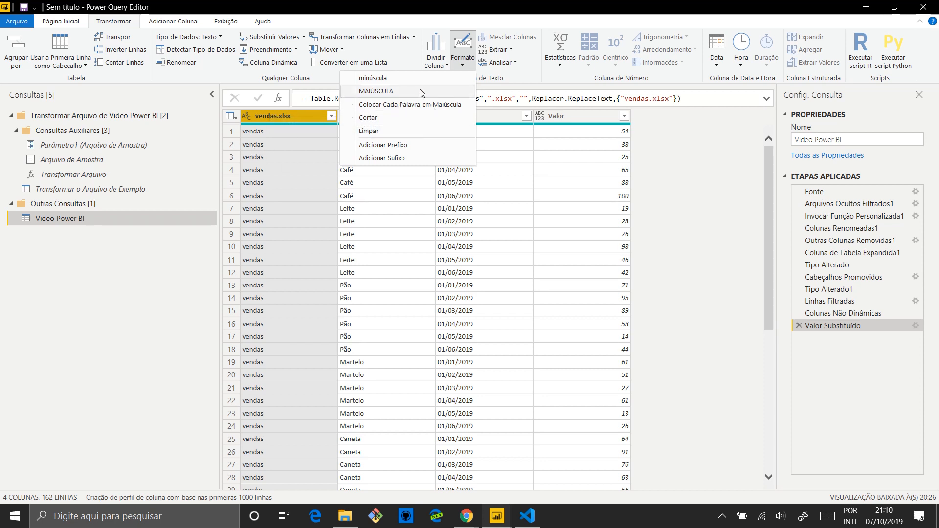
{"action": "left_click", "coordinate": [426, 105]}
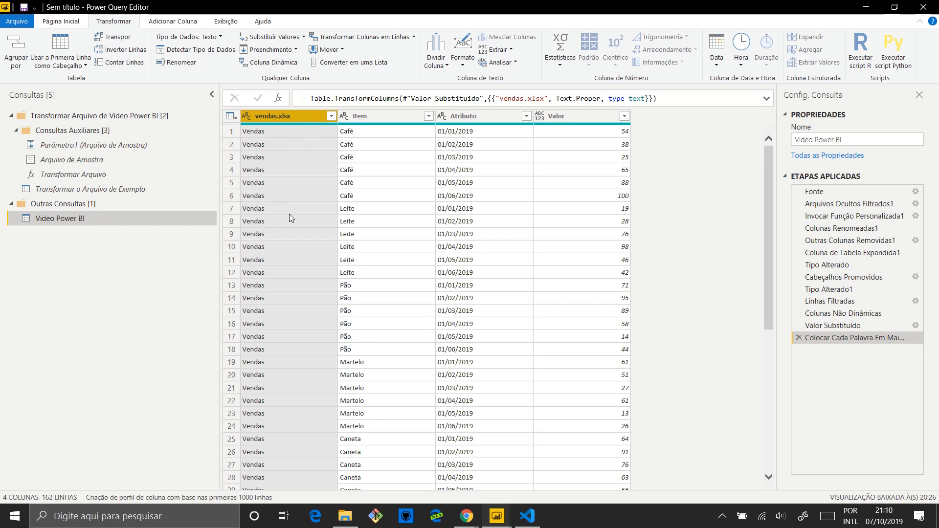
{"action": "scroll", "coordinate": [290, 203], "scroll_direction": "down", "scroll_amount": 7}
{"action": "scroll", "coordinate": [293, 193], "scroll_direction": "up", "scroll_amount": 7}
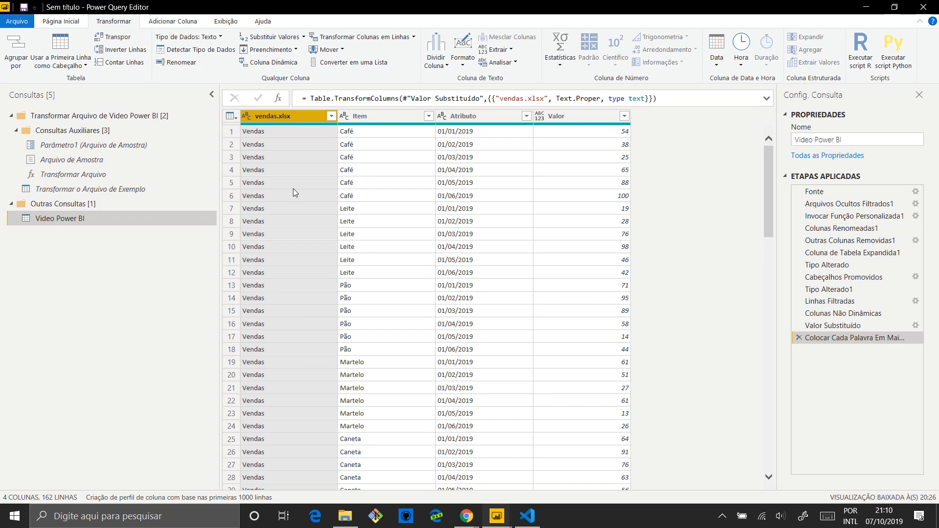
Rename the vendas.xlsx column as Equipe.
{"action": "double_click", "coordinate": [302, 117]}
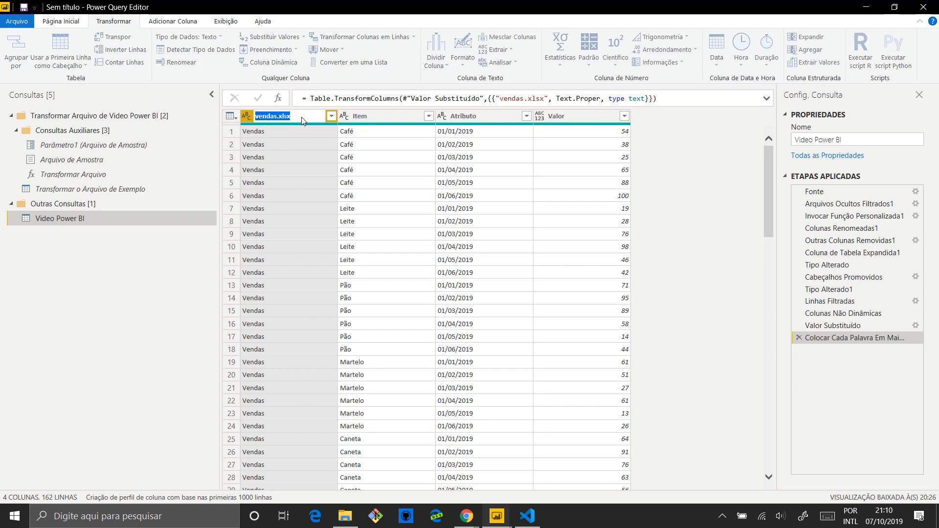
{"action": "type", "text": "Equipe"}
{"action": "key", "text": "Return"}
Rename the Atributo column as Data.
{"action": "left_click", "coordinate": [382, 116]}
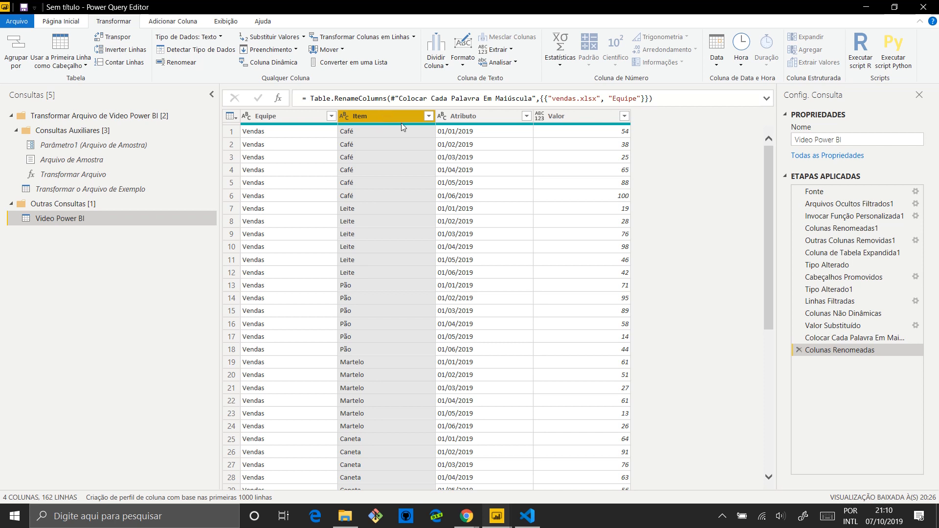
{"action": "left_click", "coordinate": [490, 119]}
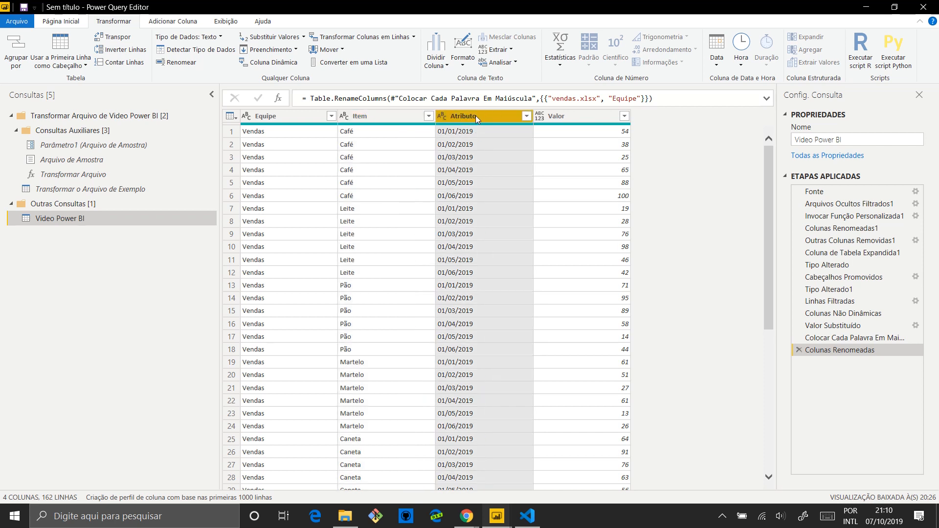
{"action": "double_click", "coordinate": [476, 116]}
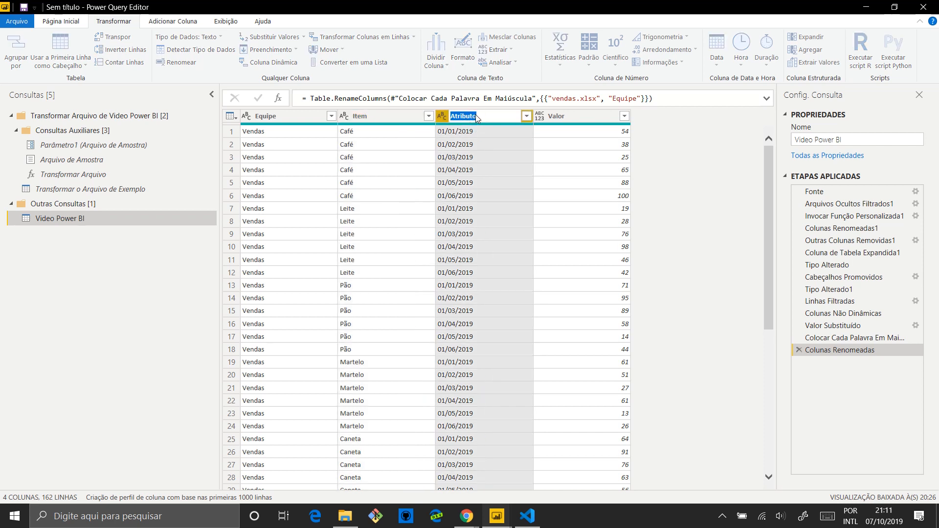
{"action": "type", "text": "Data"}
{"action": "key", "text": "Return"}
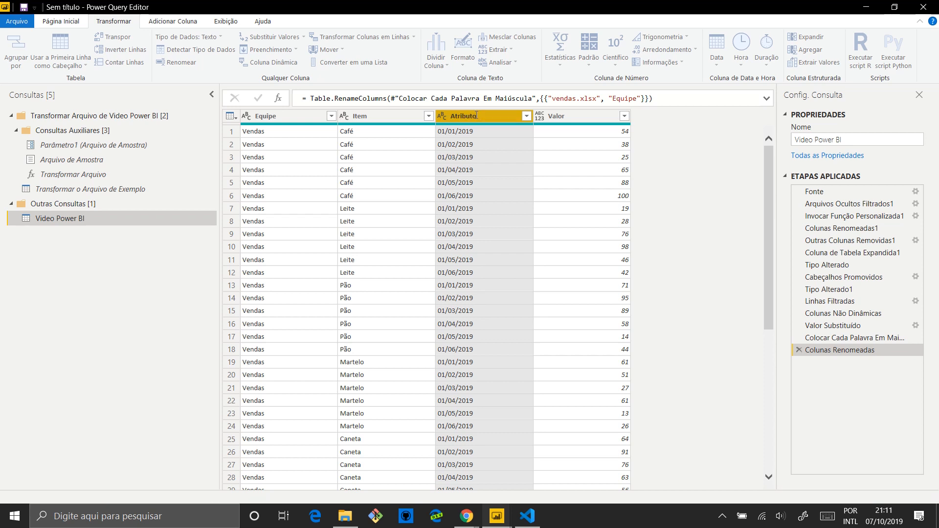
Rename the Valor column as Quantidade.
{"action": "left_click", "coordinate": [583, 119]}
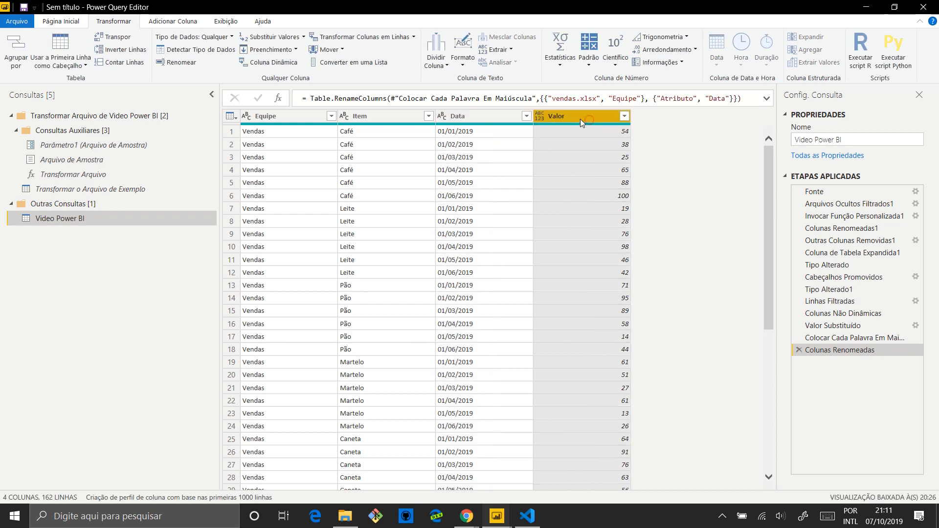
{"action": "double_click", "coordinate": [601, 113]}
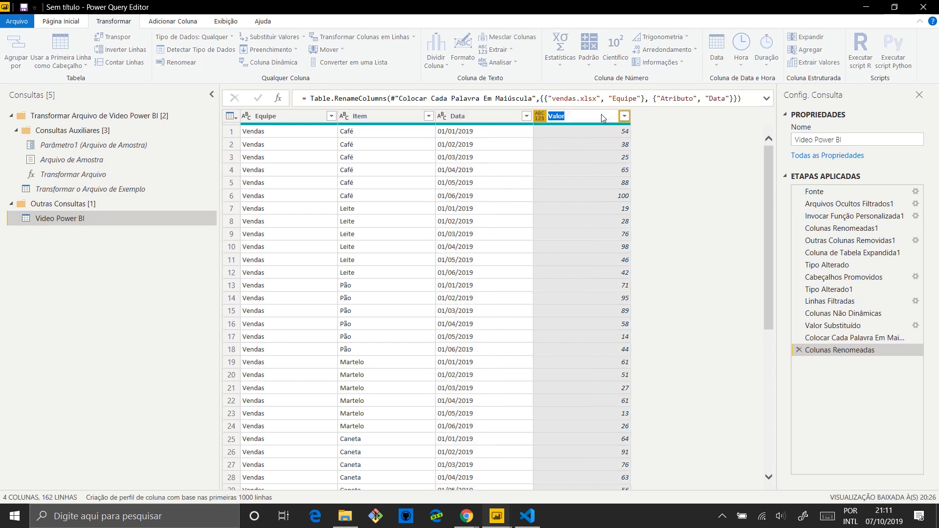
{"action": "type", "text": "Quantidade"}
{"action": "key", "text": "Return"}
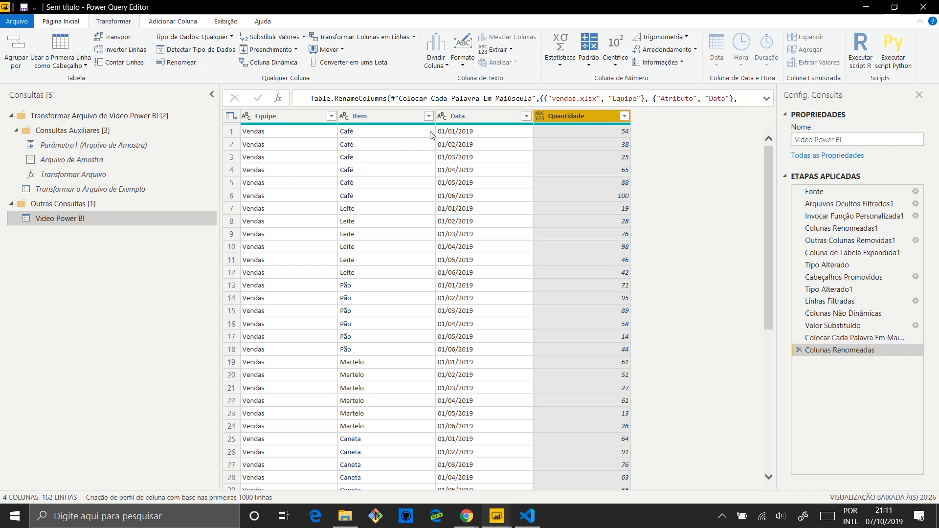
Change the data type of the Data column to date (Data).
{"action": "left_click", "coordinate": [276, 117]}
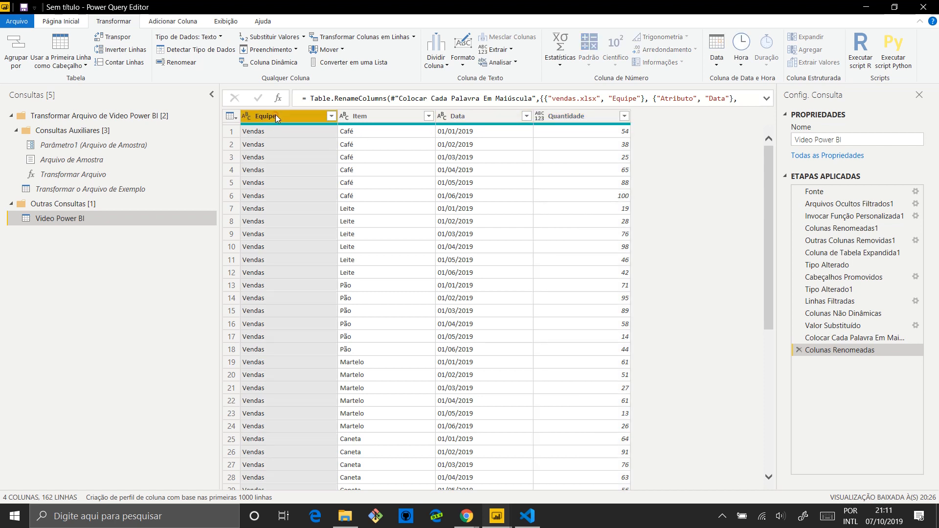
{"action": "left_click", "coordinate": [246, 117]}
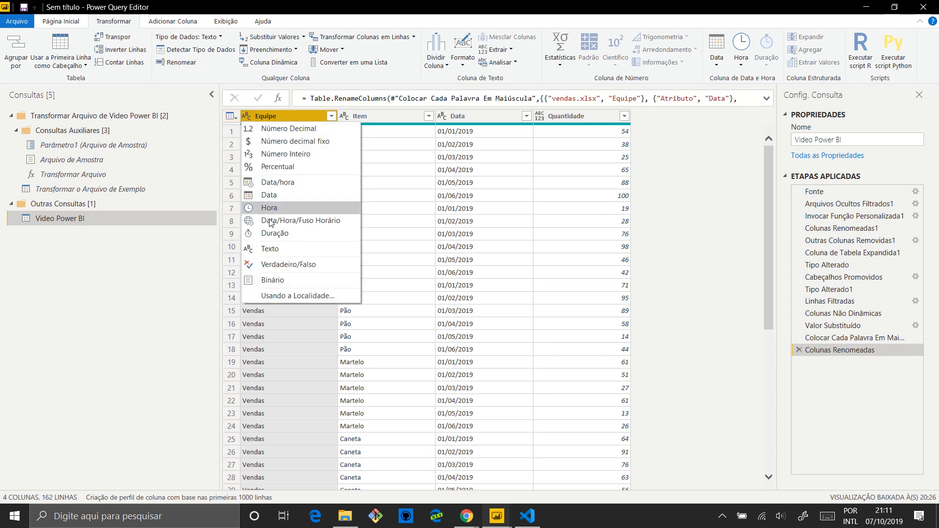
{"action": "left_click", "coordinate": [362, 117]}
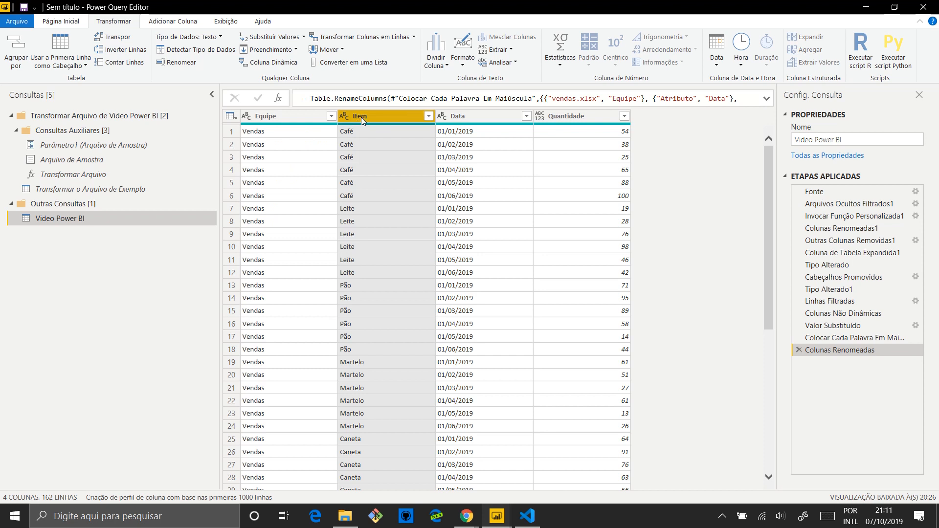
{"action": "left_click", "coordinate": [487, 117]}
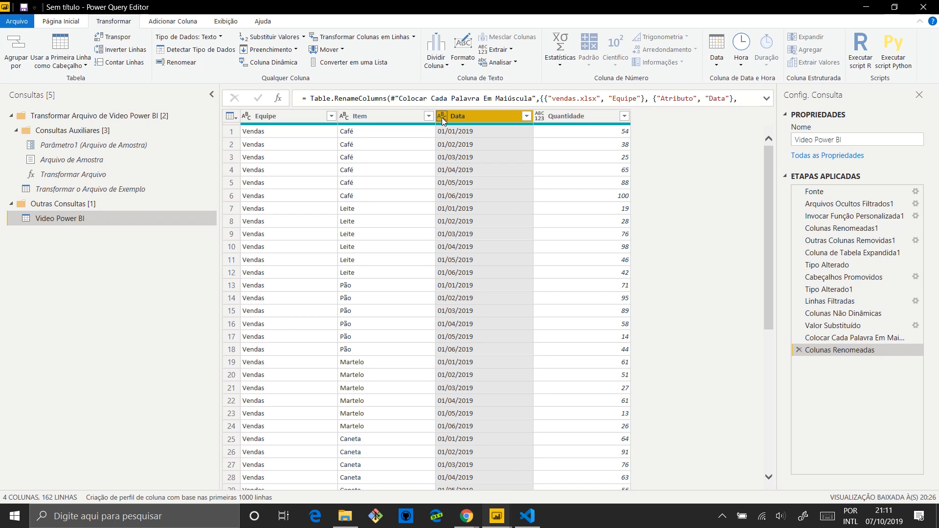
{"action": "left_click", "coordinate": [443, 118]}
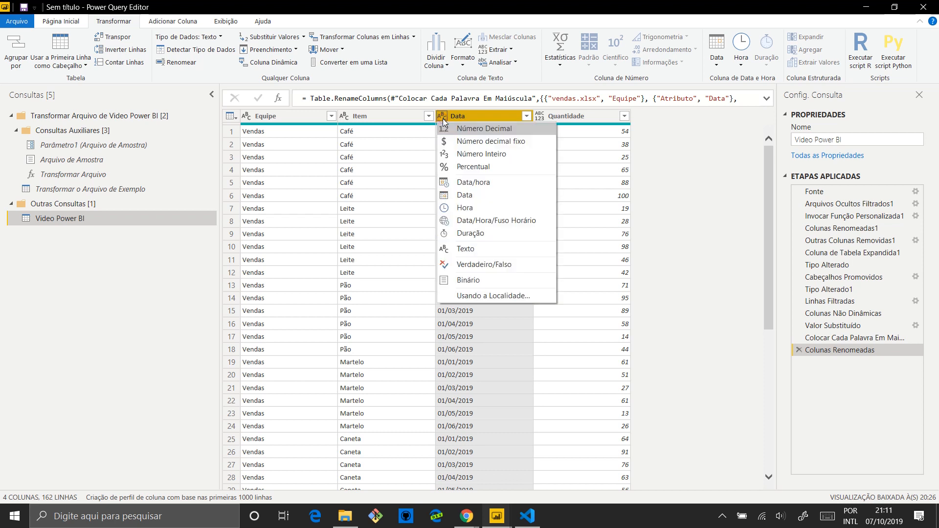
{"action": "left_click", "coordinate": [496, 198]}
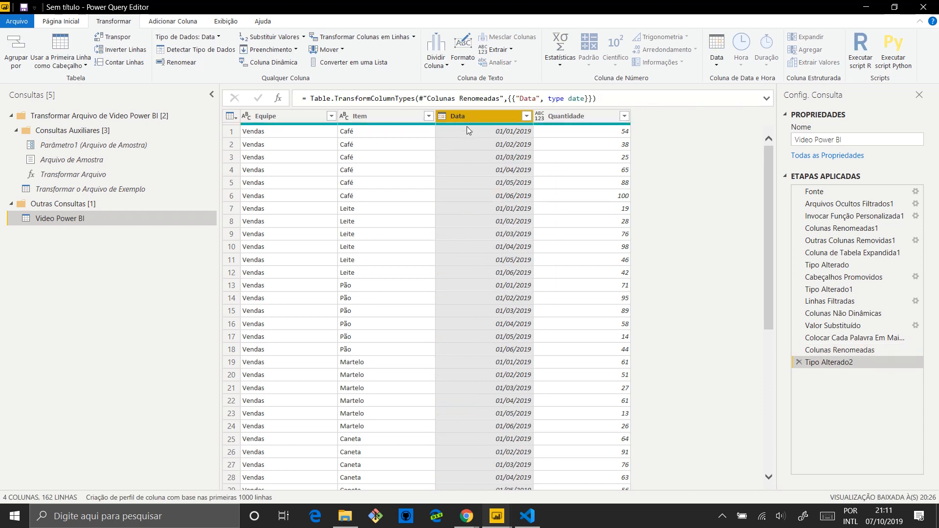
Change the data type of the Quantidade column to whole number (Número Inteiro).
{"action": "left_click", "coordinate": [584, 116]}
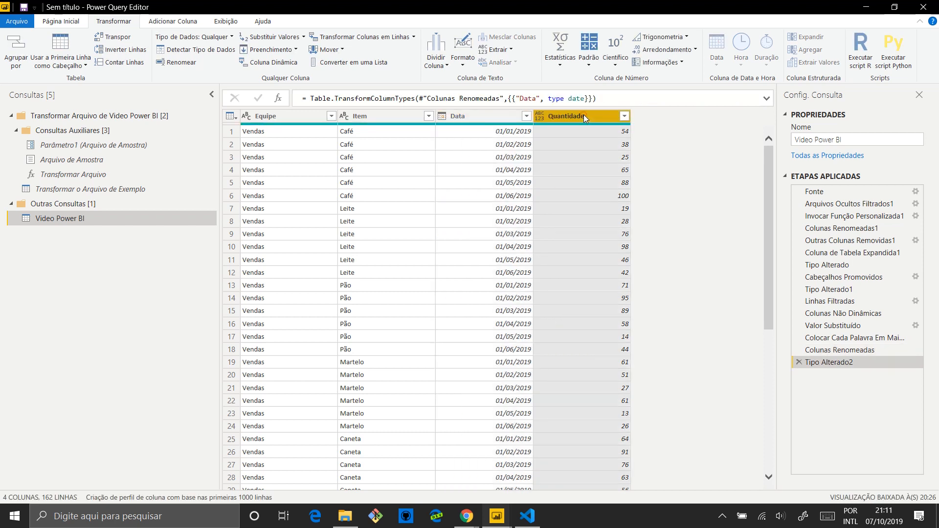
{"action": "left_click", "coordinate": [542, 116]}
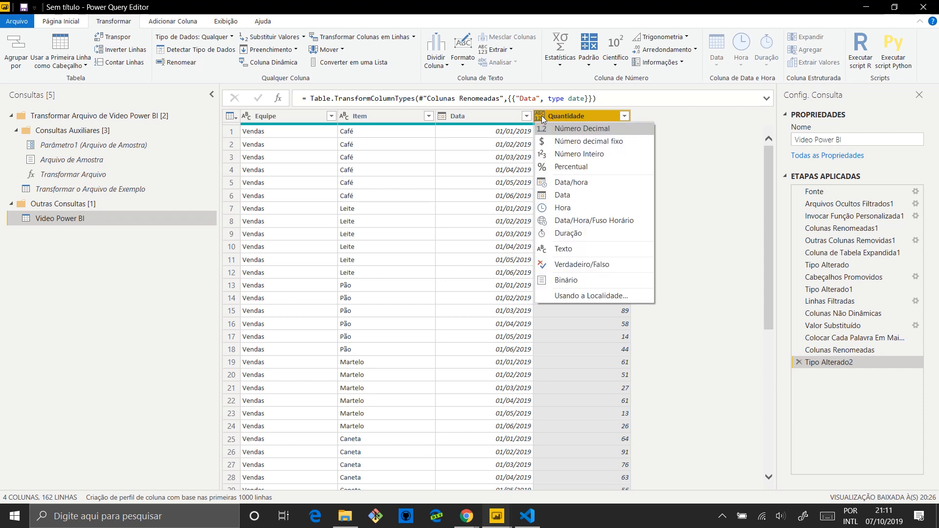
{"action": "left_click", "coordinate": [589, 154]}
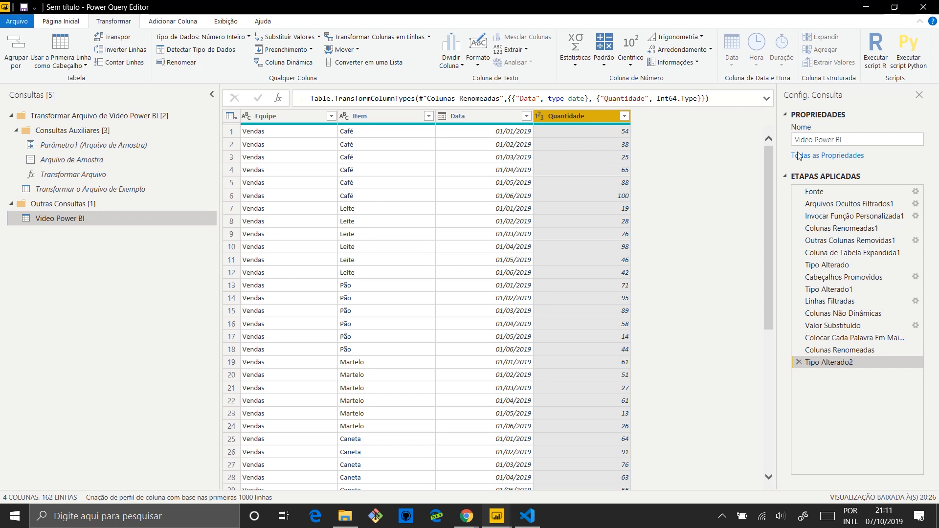
Rename the Video Power BI query as fConsumo, and apply all query changes while closing the query editor.
{"action": "triple_click", "coordinate": [862, 140]}
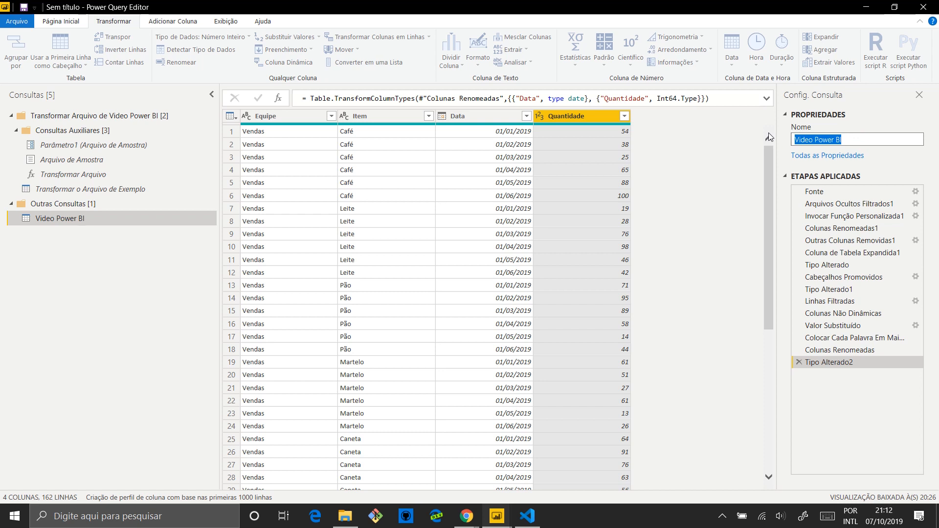
{"action": "type", "text": "f"}
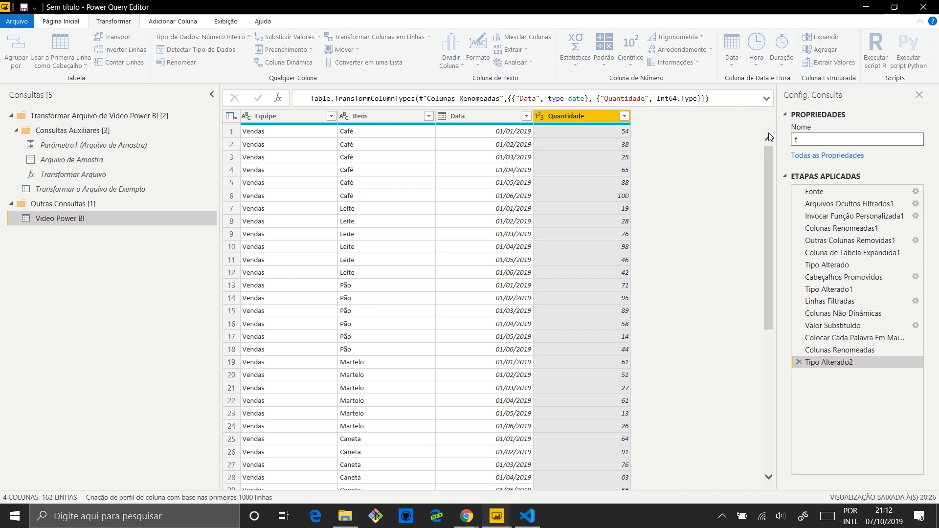
{"action": "type", "text": "Consumo"}
{"action": "key", "text": "Return"}
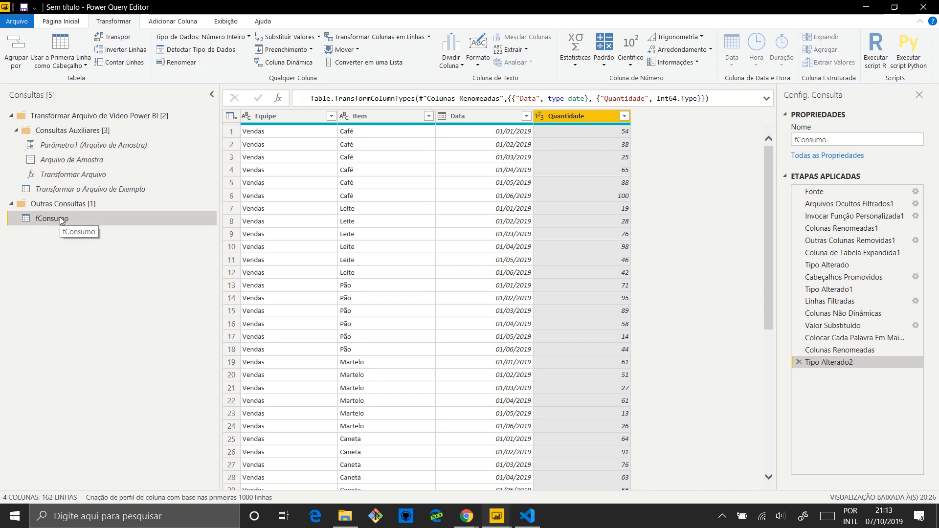
{"action": "left_click", "coordinate": [55, 24]}
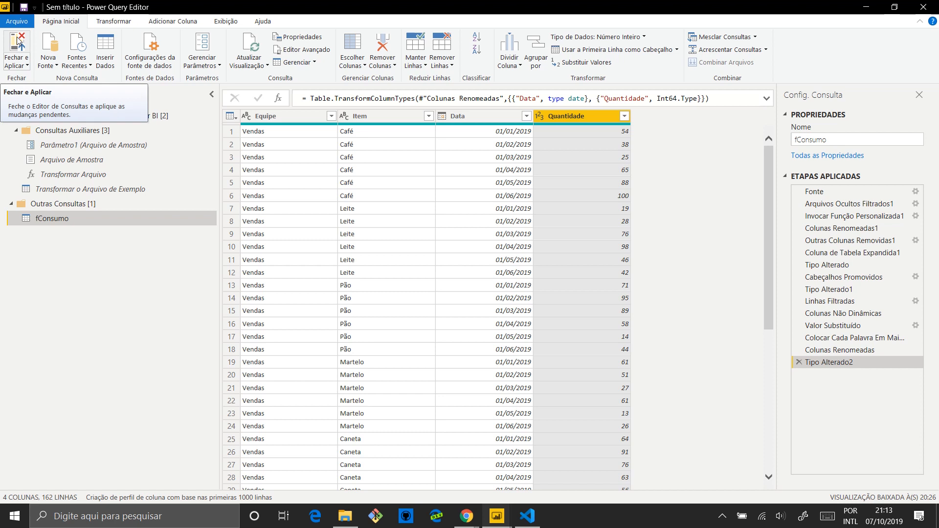
{"action": "left_click", "coordinate": [21, 48]}
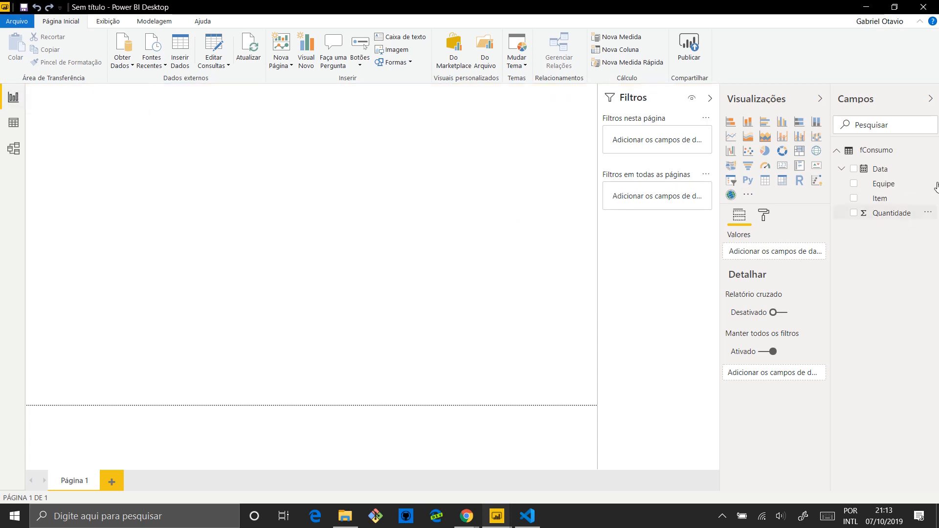
Add a donut chart to the report page and size it to fill roughly the right two thirds of the canvas.
{"action": "mouse_move", "coordinate": [893, 153]}
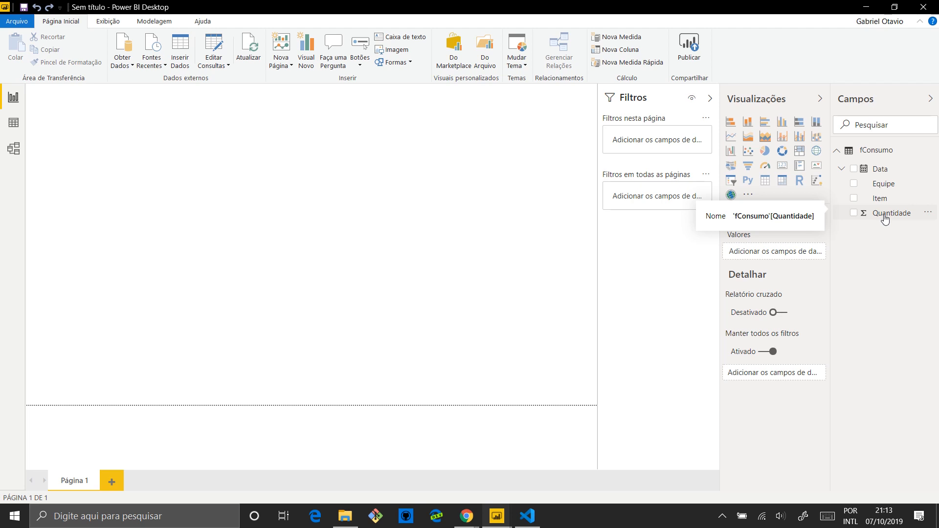
{"action": "left_click", "coordinate": [784, 151]}
{"action": "left_click_drag", "start_coordinate": [136, 179], "coordinate": [595, 414]}
{"action": "left_click", "coordinate": [533, 210]}
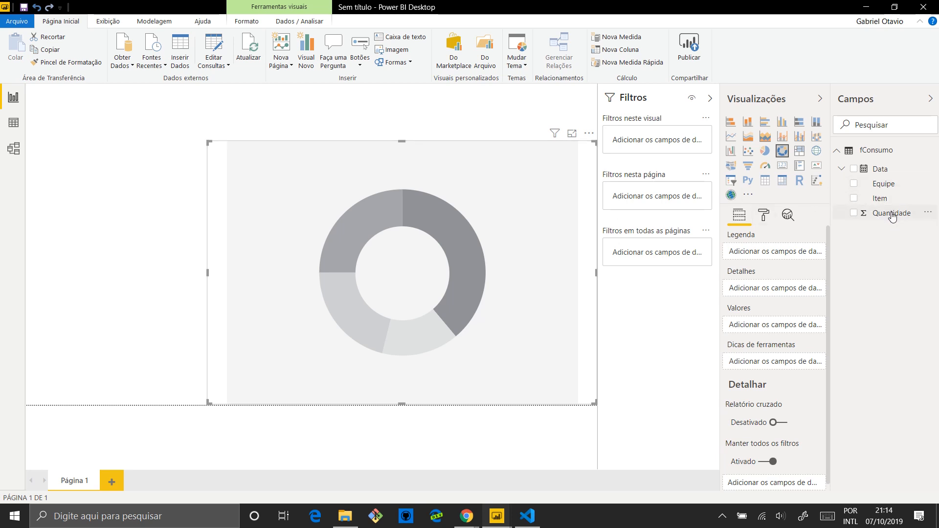
Populate the donut chart with Quantidade as its values and Equipe as its legend.
{"action": "left_click_drag", "start_coordinate": [893, 217], "coordinate": [464, 194]}
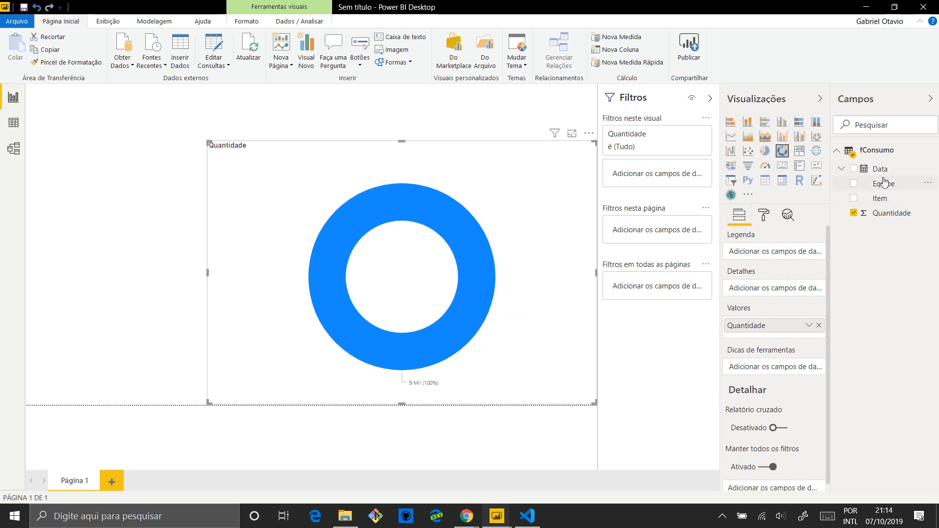
{"action": "left_click_drag", "start_coordinate": [884, 182], "coordinate": [518, 213]}
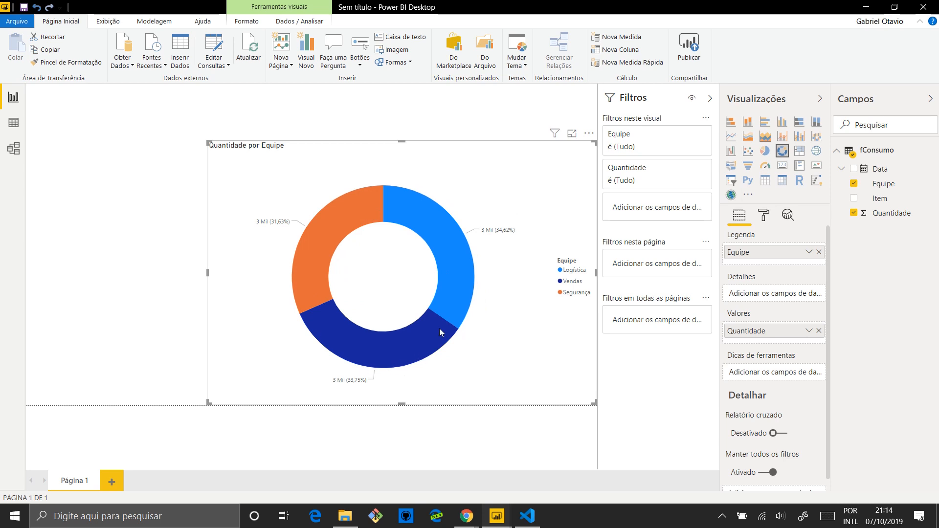
{"action": "mouse_move", "coordinate": [348, 216]}
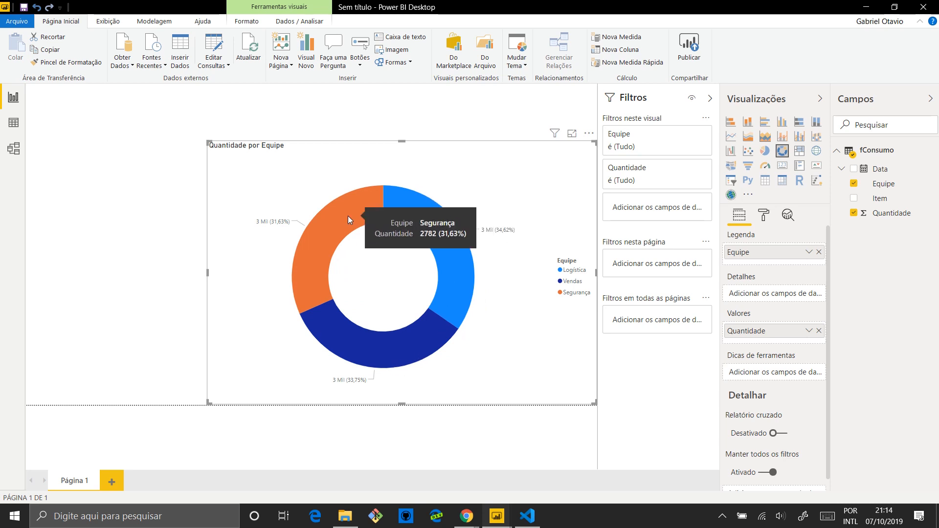
{"action": "mouse_move", "coordinate": [345, 333]}
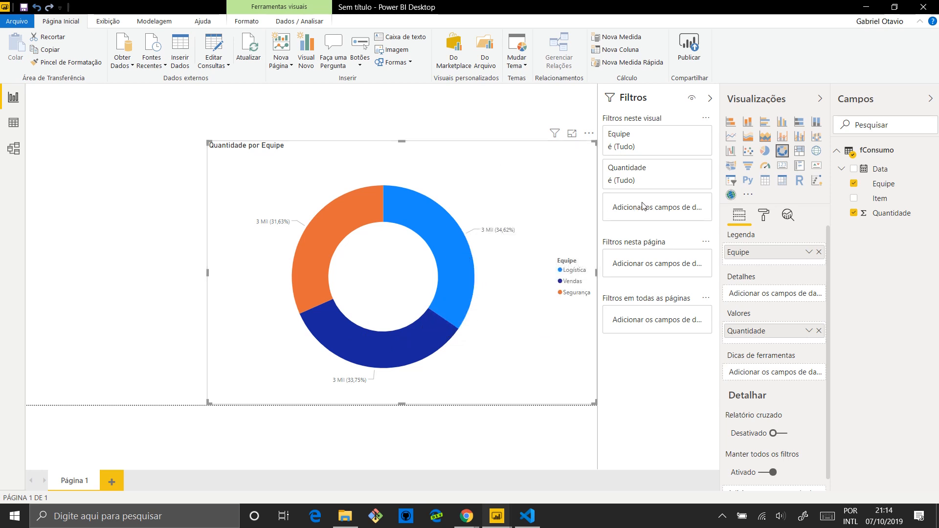
Set the donut chart's data label style to category and percent of total (Categoria, percentual do total).
{"action": "left_click", "coordinate": [768, 218]}
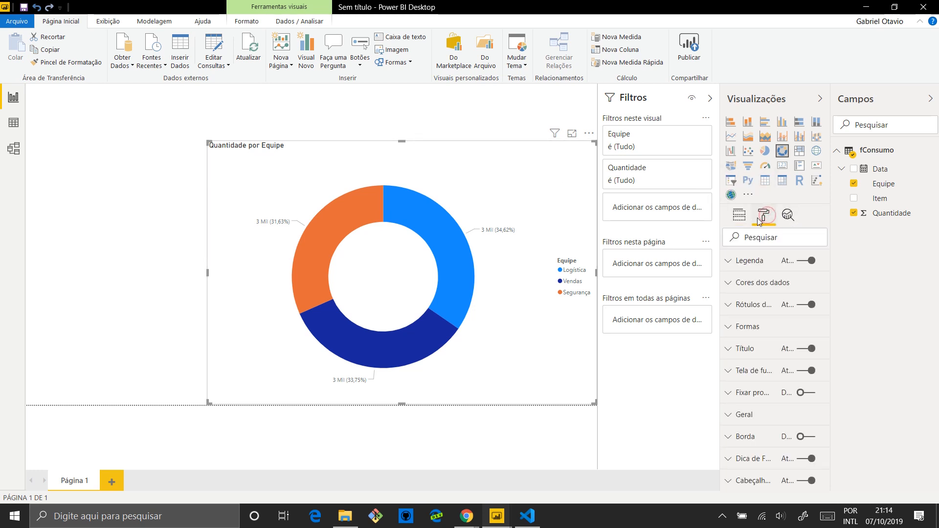
{"action": "left_click", "coordinate": [729, 308]}
{"action": "scroll", "coordinate": [796, 330], "scroll_direction": "down", "scroll_amount": 3}
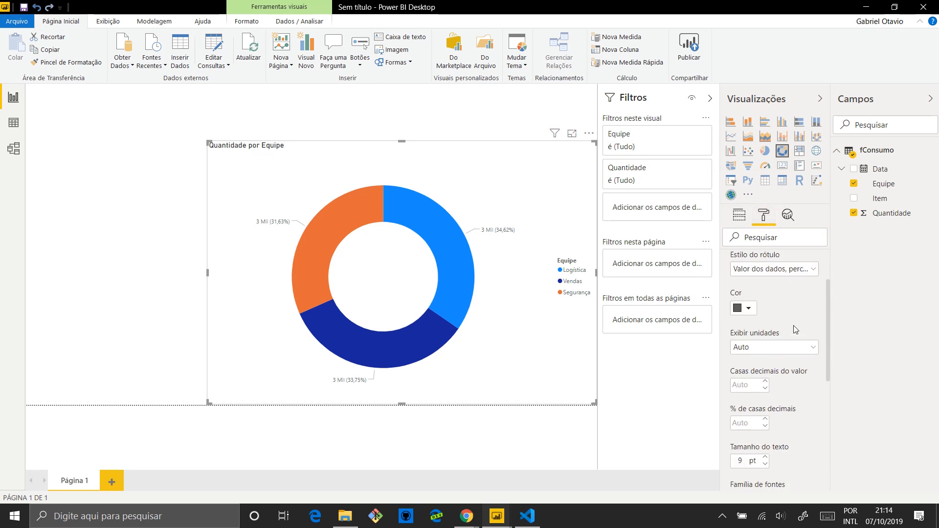
{"action": "left_click", "coordinate": [811, 270]}
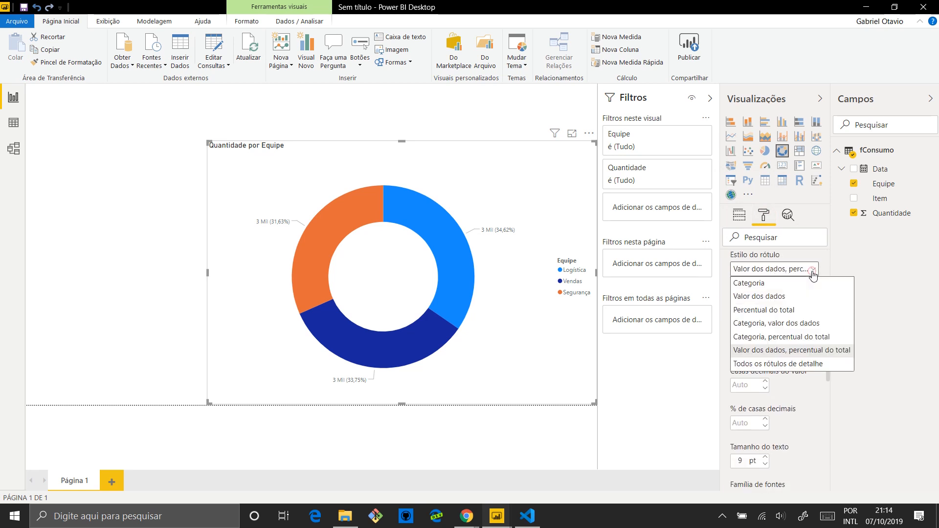
{"action": "left_click", "coordinate": [785, 338]}
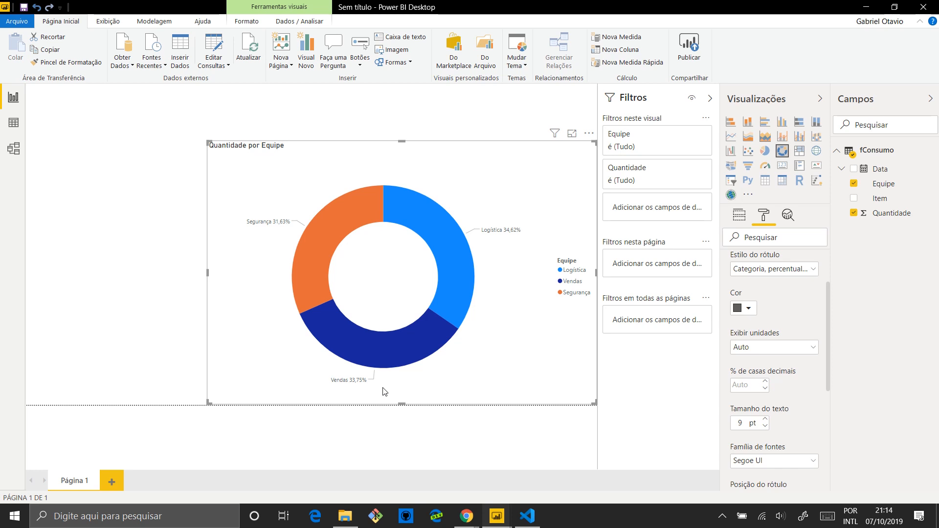
Add a stacked bar chart and narrow it to fit the free space beside the donut chart without overlapping.
{"action": "left_click", "coordinate": [162, 260]}
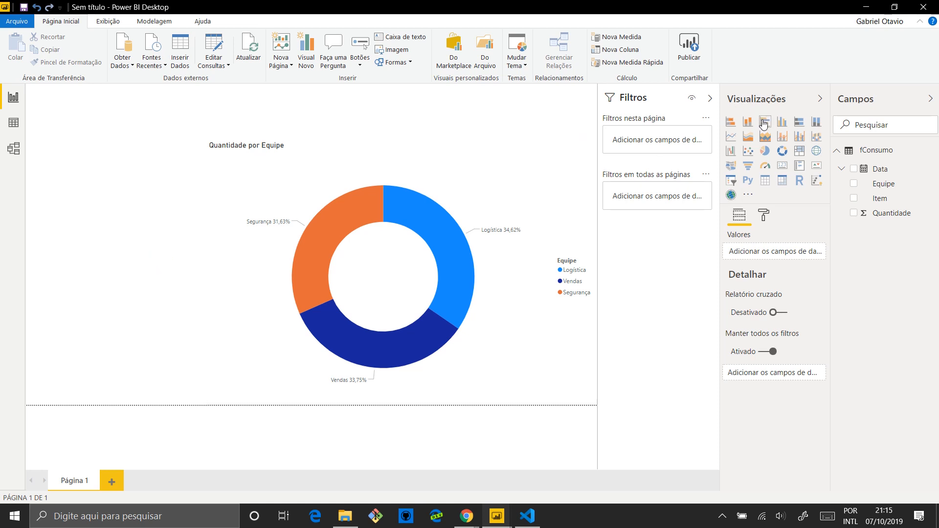
{"action": "left_click", "coordinate": [736, 125]}
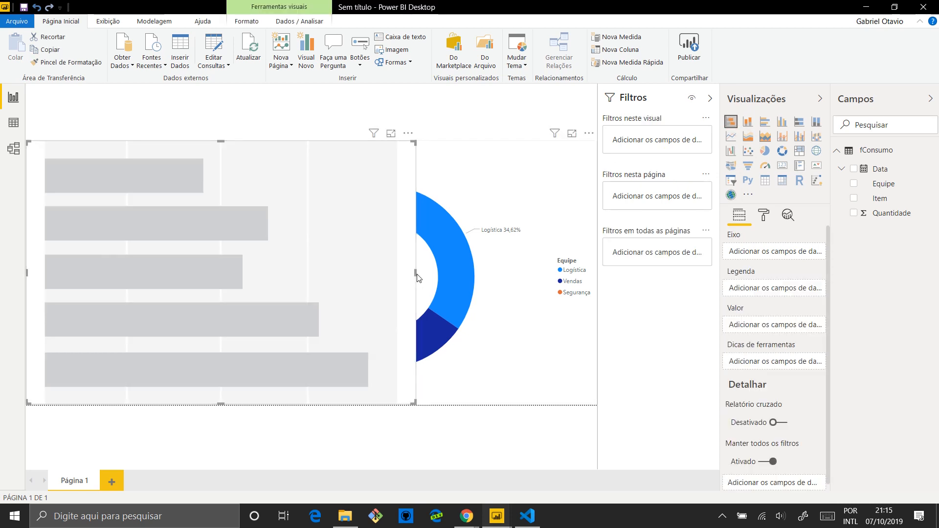
{"action": "left_click_drag", "start_coordinate": [415, 274], "coordinate": [207, 273]}
{"action": "left_click", "coordinate": [164, 181]}
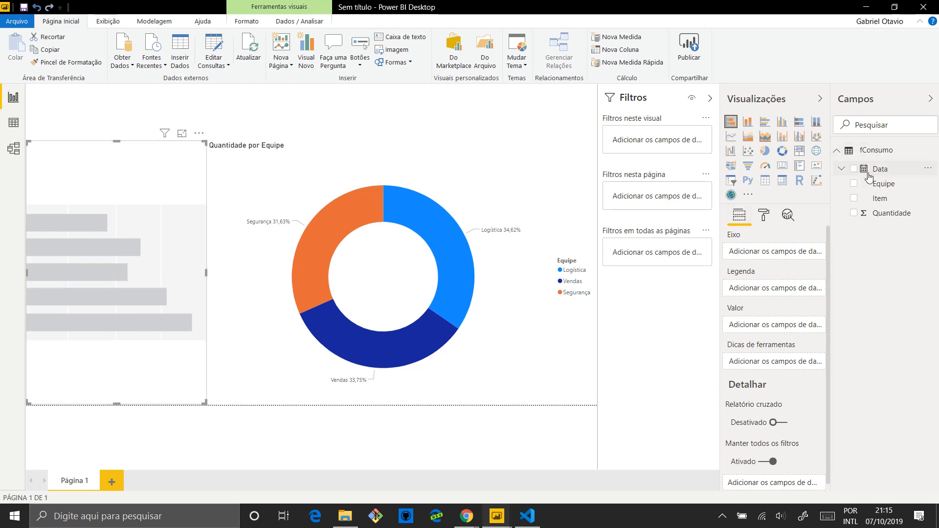
Populate the stacked bar chart with Mês from the Data hierarchy as axis, Quantidade as value and Equipe as legend.
{"action": "left_click", "coordinate": [844, 169]}
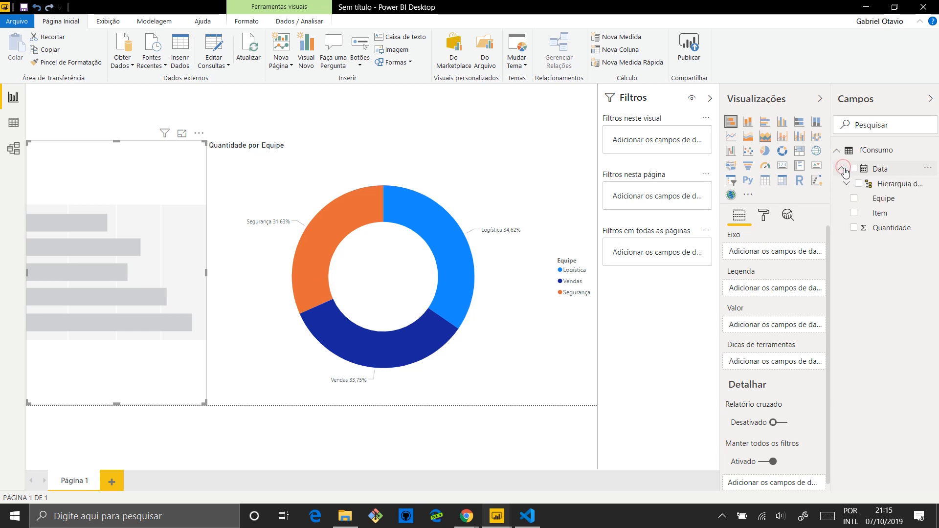
{"action": "left_click", "coordinate": [847, 184]}
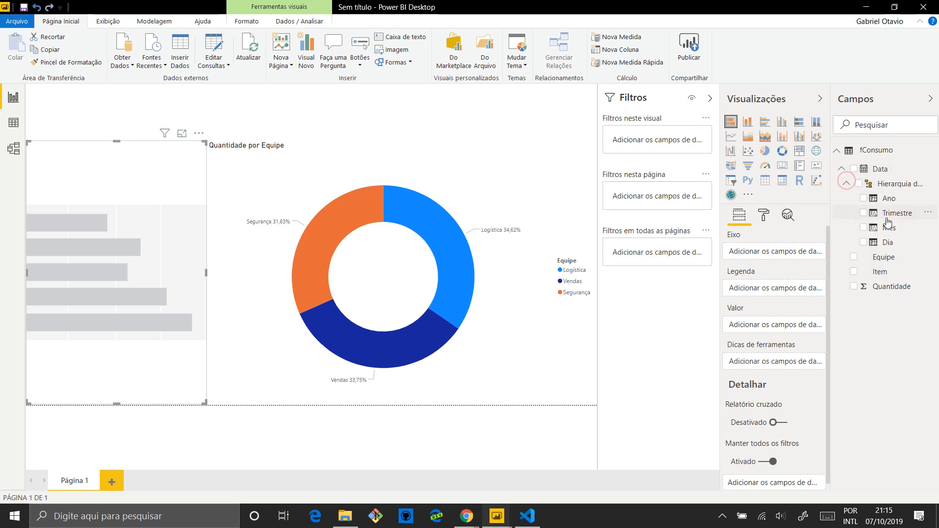
{"action": "left_click_drag", "start_coordinate": [891, 236], "coordinate": [128, 225]}
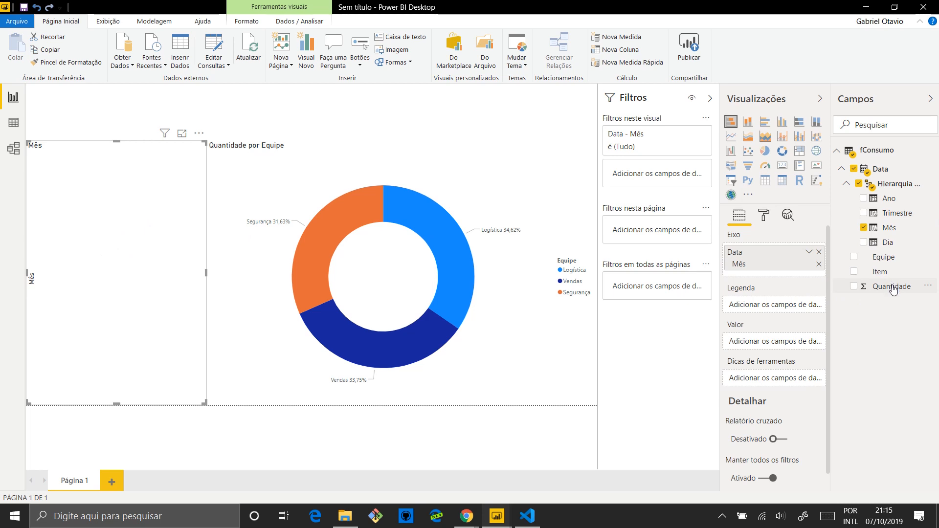
{"action": "left_click_drag", "start_coordinate": [893, 288], "coordinate": [91, 232]}
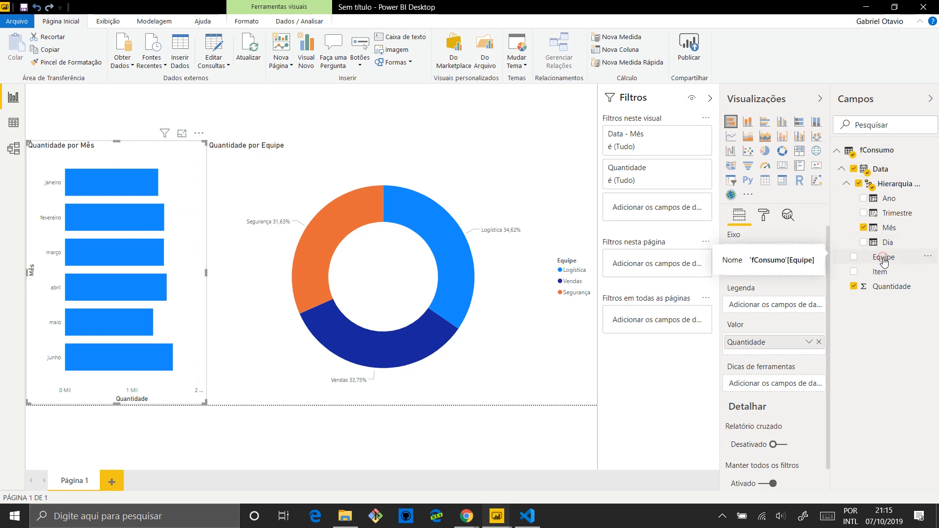
{"action": "left_click_drag", "start_coordinate": [885, 262], "coordinate": [166, 248]}
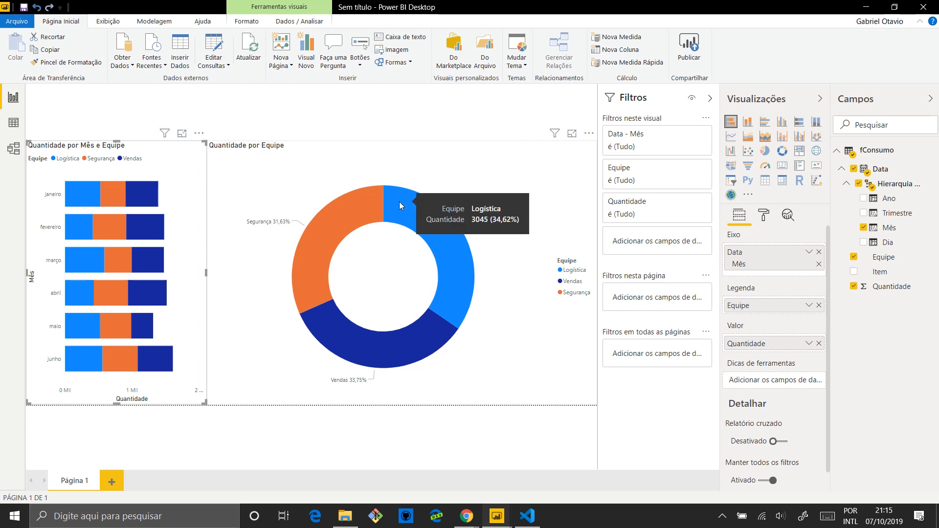
Replace Equipe with Item as the donut chart's legend field.
{"action": "left_click", "coordinate": [522, 163]}
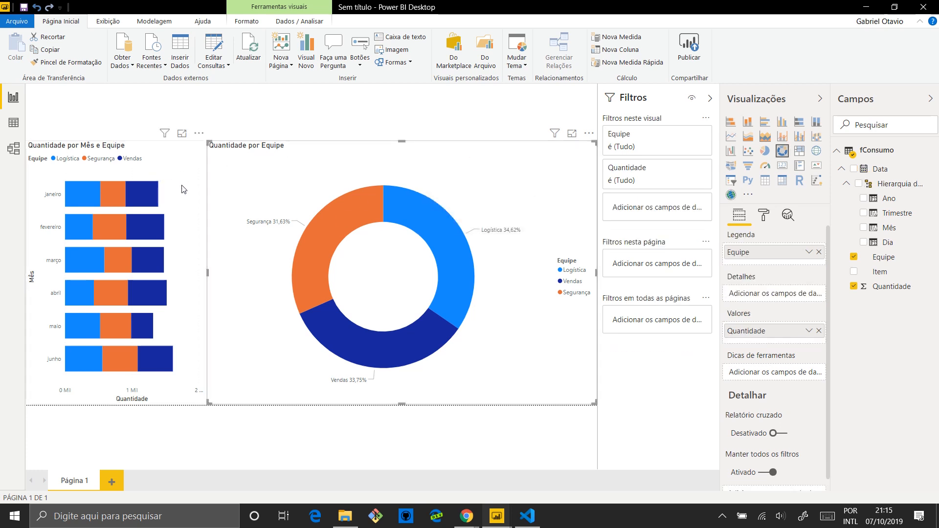
{"action": "left_click", "coordinate": [819, 252]}
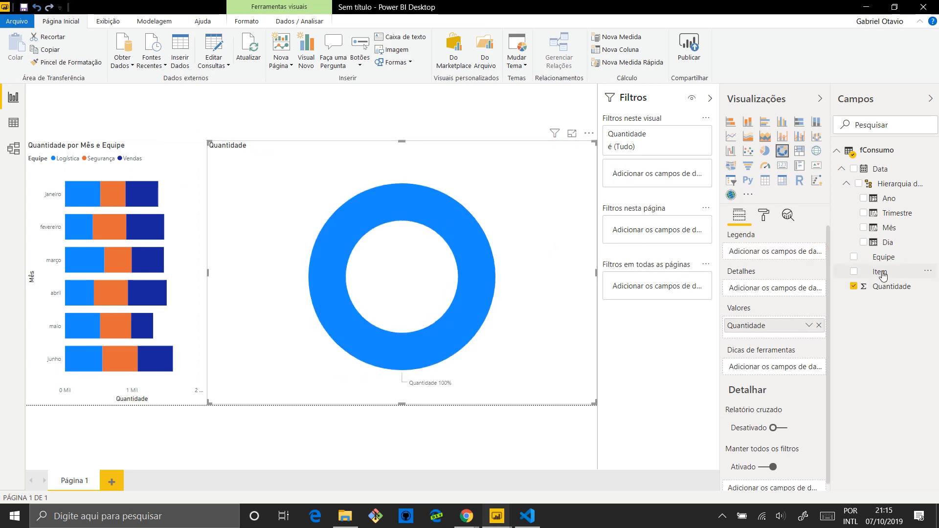
{"action": "left_click_drag", "start_coordinate": [872, 276], "coordinate": [486, 203]}
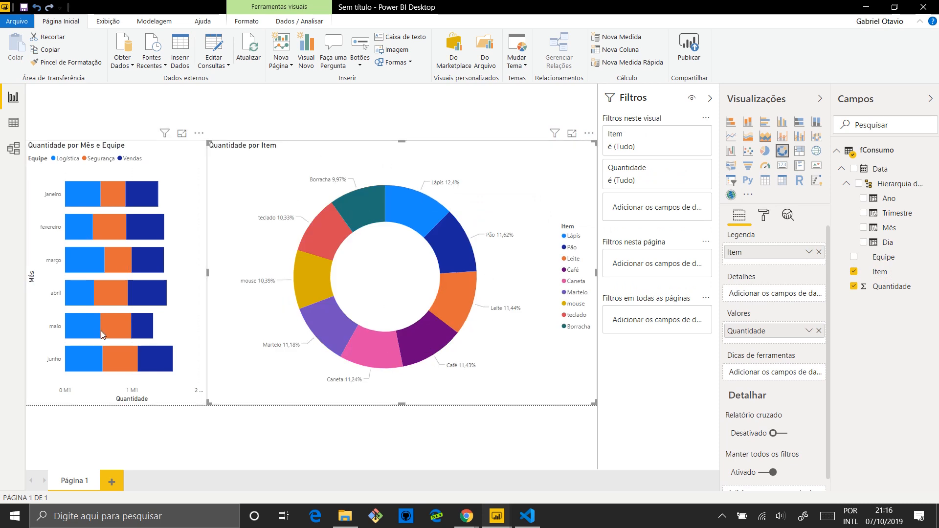
{"action": "left_click", "coordinate": [344, 106]}
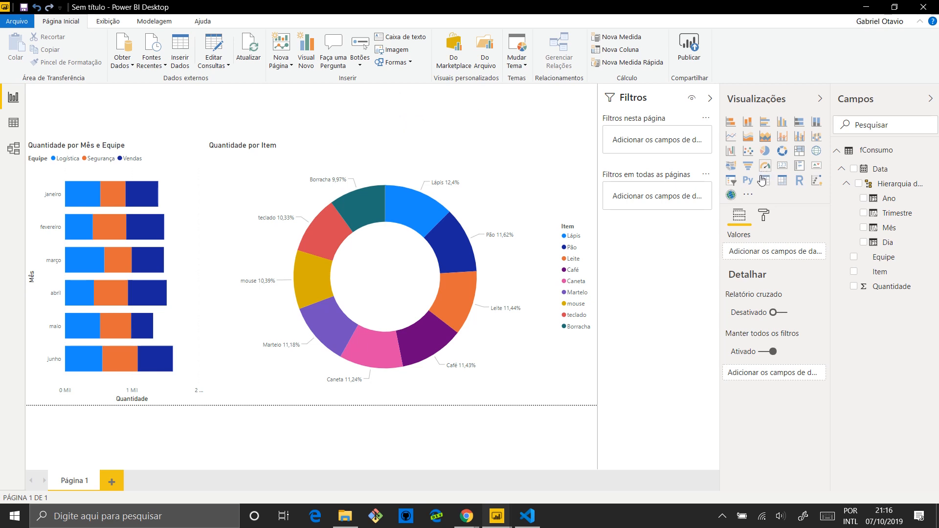
Add an Equipe slicer and shrink it to fit the upper-right corner of the report page, above the donut chart.
{"action": "left_click", "coordinate": [732, 181]}
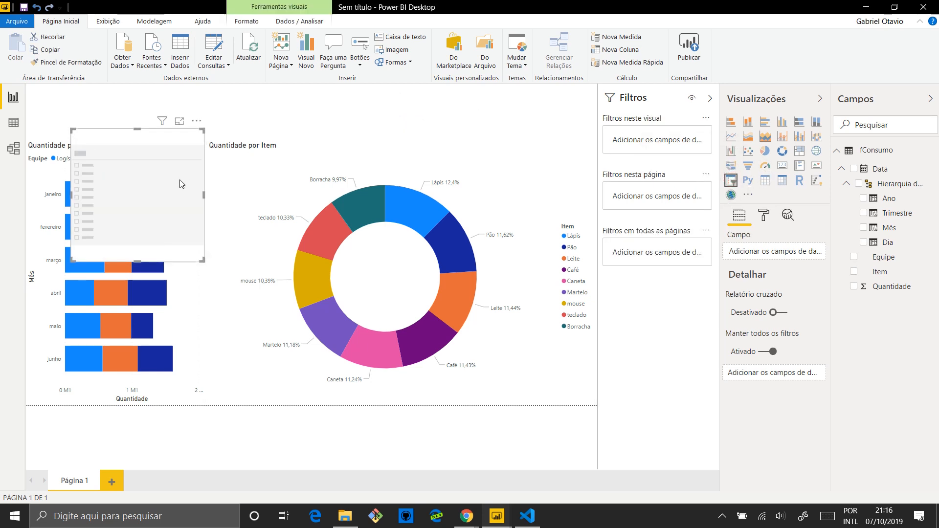
{"action": "left_click_drag", "start_coordinate": [180, 180], "coordinate": [588, 132]}
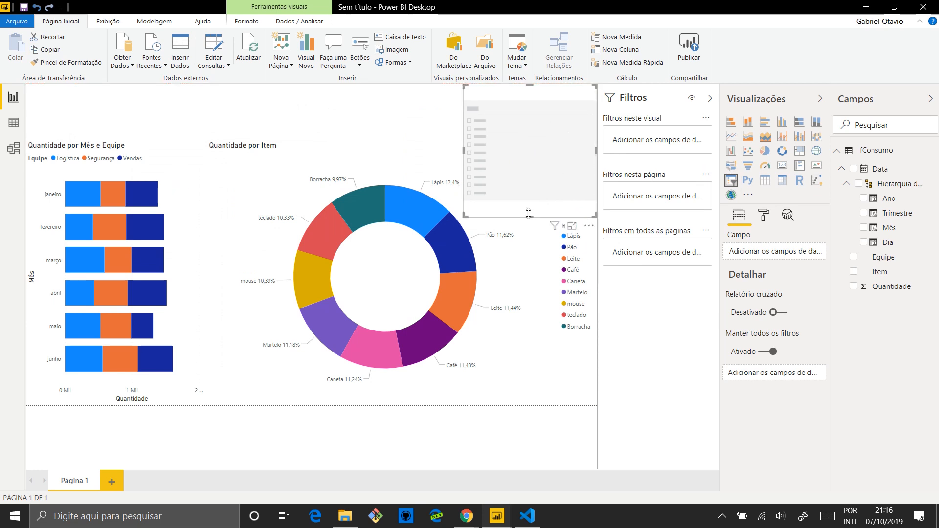
{"action": "left_click_drag", "start_coordinate": [529, 217], "coordinate": [531, 141]}
{"action": "left_click", "coordinate": [548, 128]}
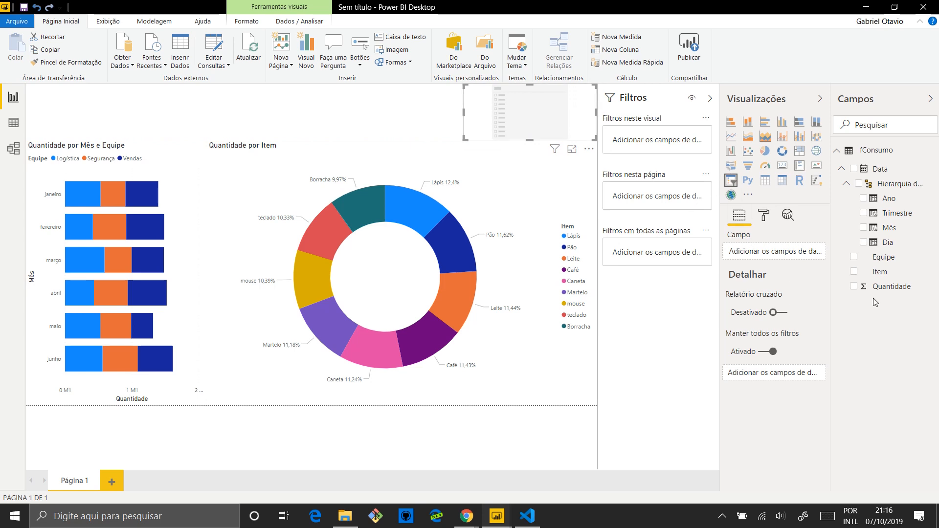
{"action": "left_click_drag", "start_coordinate": [883, 258], "coordinate": [545, 110]}
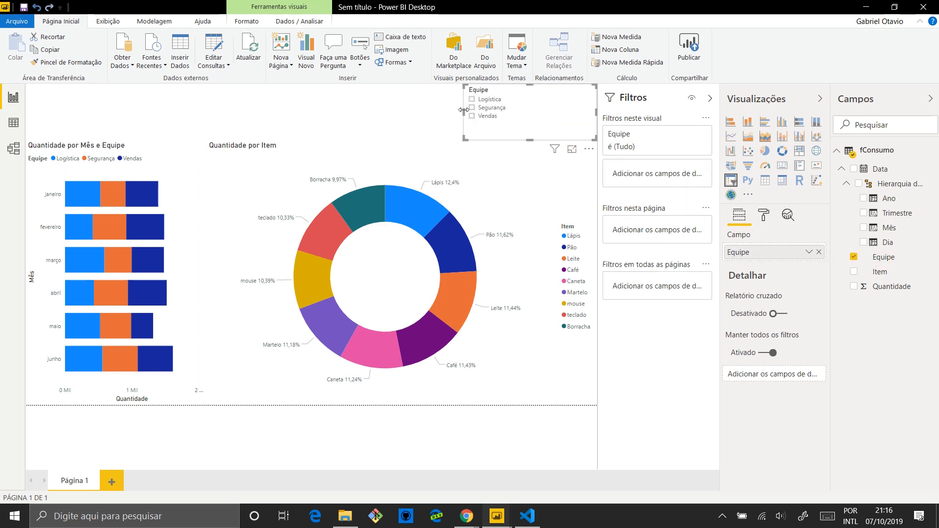
{"action": "left_click_drag", "start_coordinate": [464, 110], "coordinate": [544, 110]}
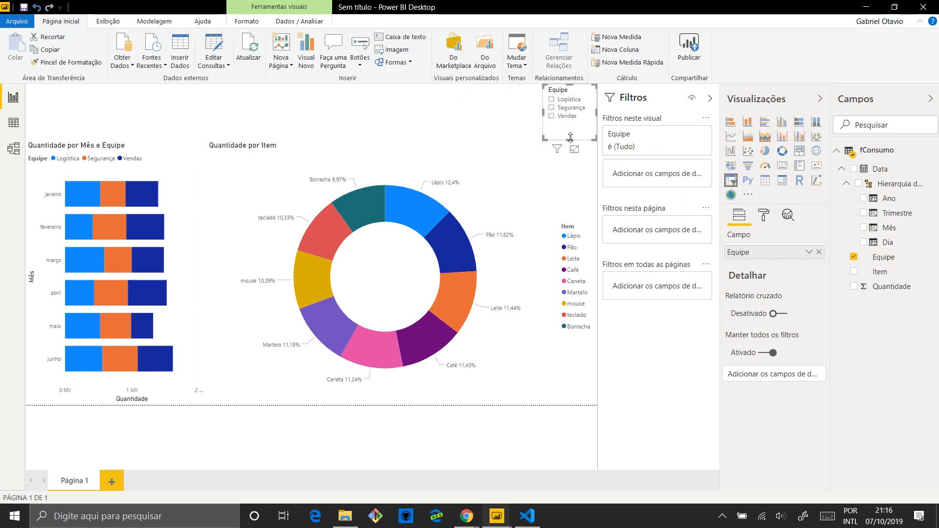
{"action": "left_click", "coordinate": [446, 133]}
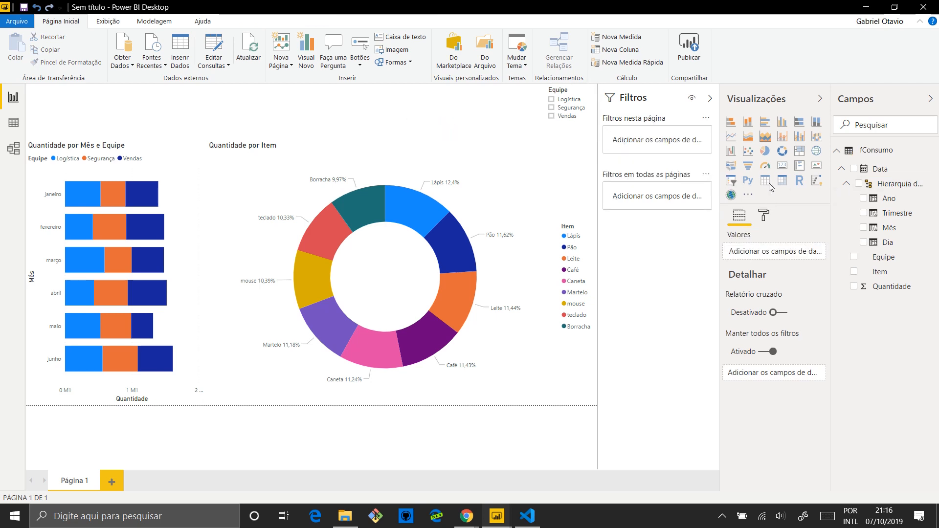
Add an Item slicer above the donut chart, stretched across the free space up to the Equipe slicer.
{"action": "left_click", "coordinate": [731, 181]}
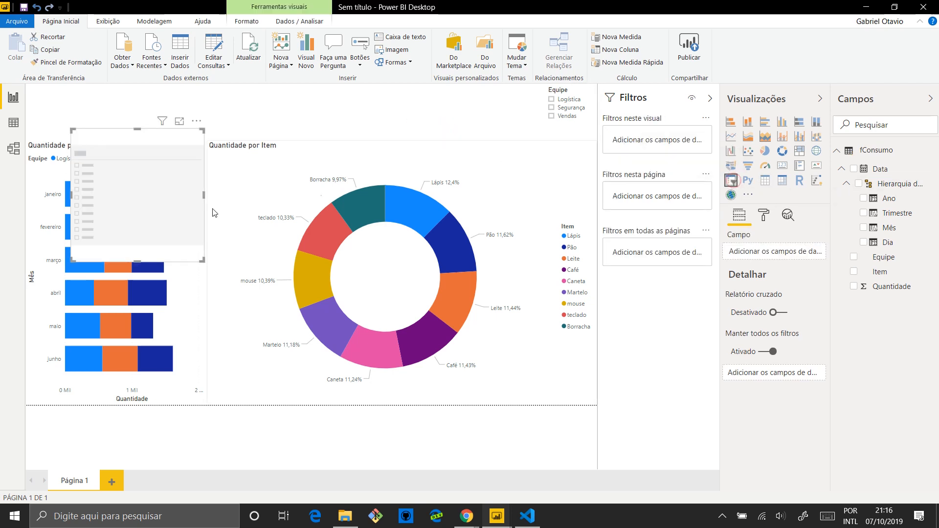
{"action": "left_click_drag", "start_coordinate": [142, 210], "coordinate": [274, 139]}
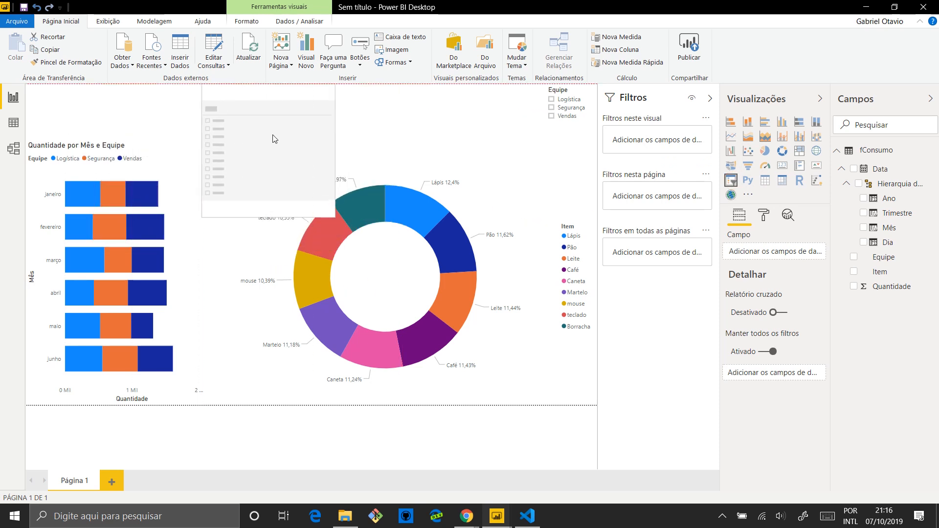
{"action": "left_click_drag", "start_coordinate": [335, 218], "coordinate": [542, 132]}
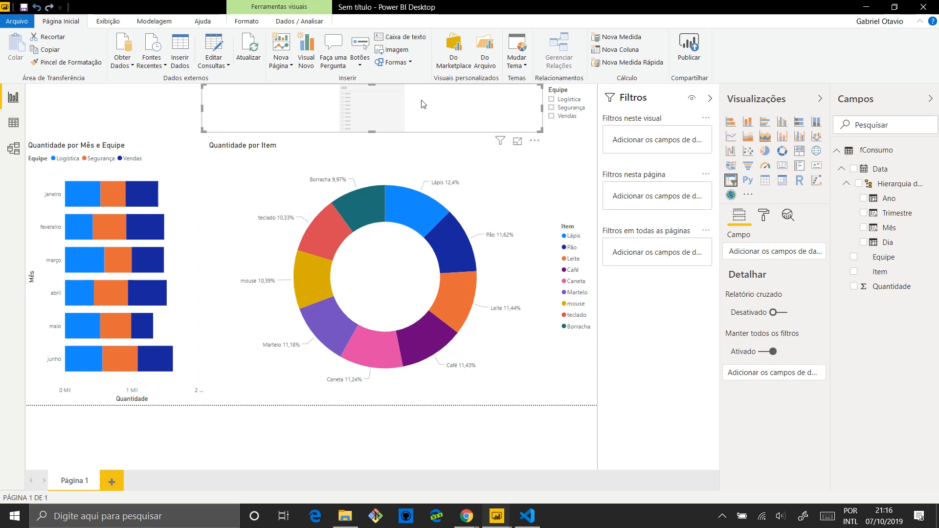
{"action": "left_click_drag", "start_coordinate": [880, 273], "coordinate": [474, 105]}
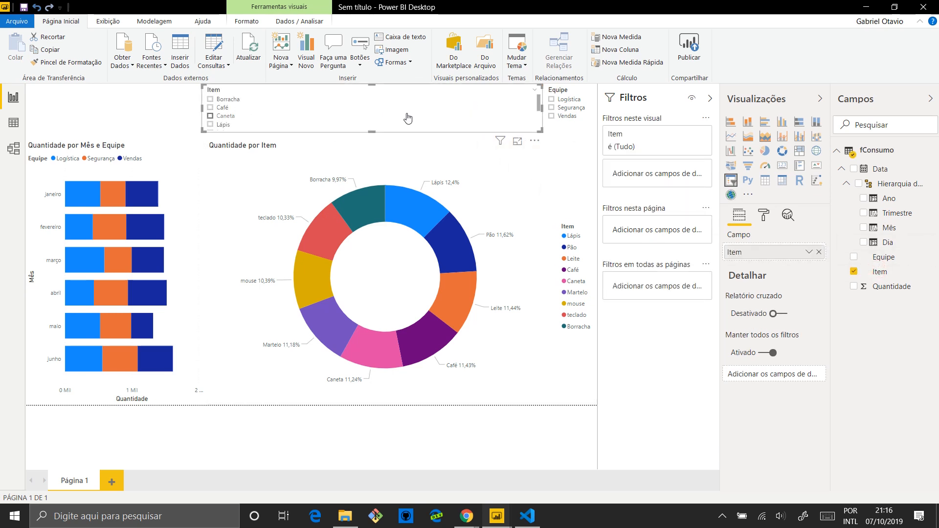
Set the Item slicer's orientation (Orientação) to Horizontal.
{"action": "scroll", "coordinate": [408, 118], "scroll_direction": "down", "scroll_amount": 3}
{"action": "scroll", "coordinate": [407, 118], "scroll_direction": "up", "scroll_amount": 3}
{"action": "left_click", "coordinate": [764, 222]}
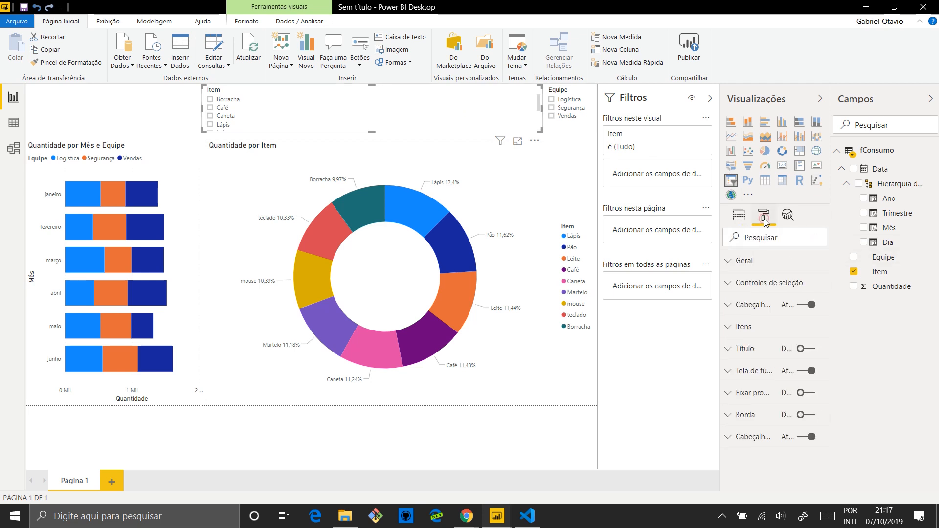
{"action": "left_click", "coordinate": [758, 267]}
{"action": "scroll", "coordinate": [809, 343], "scroll_direction": "down", "scroll_amount": 1}
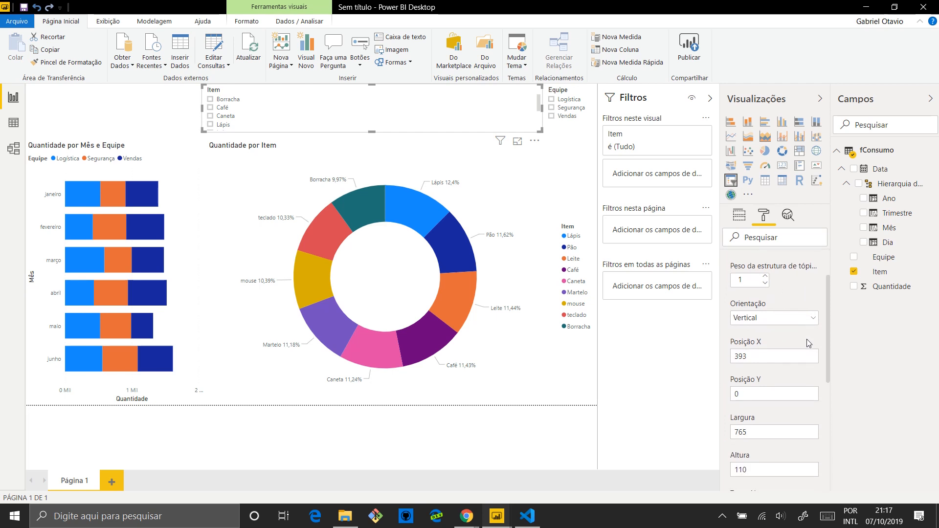
{"action": "left_click", "coordinate": [813, 319]}
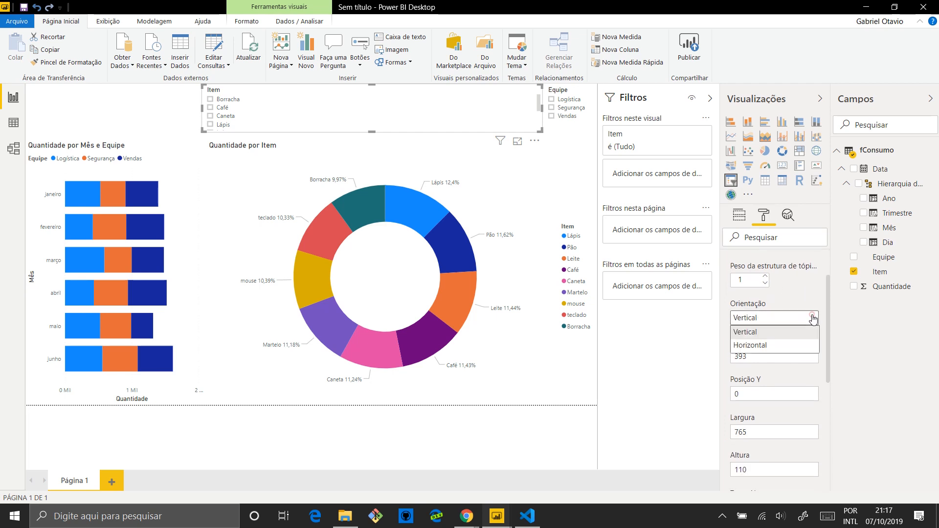
{"action": "left_click", "coordinate": [758, 343]}
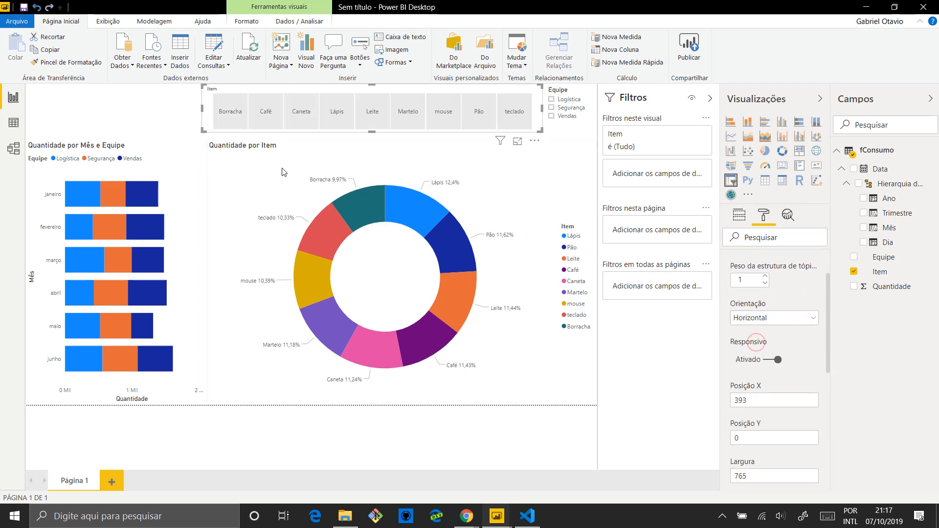
{"action": "left_click", "coordinate": [164, 107]}
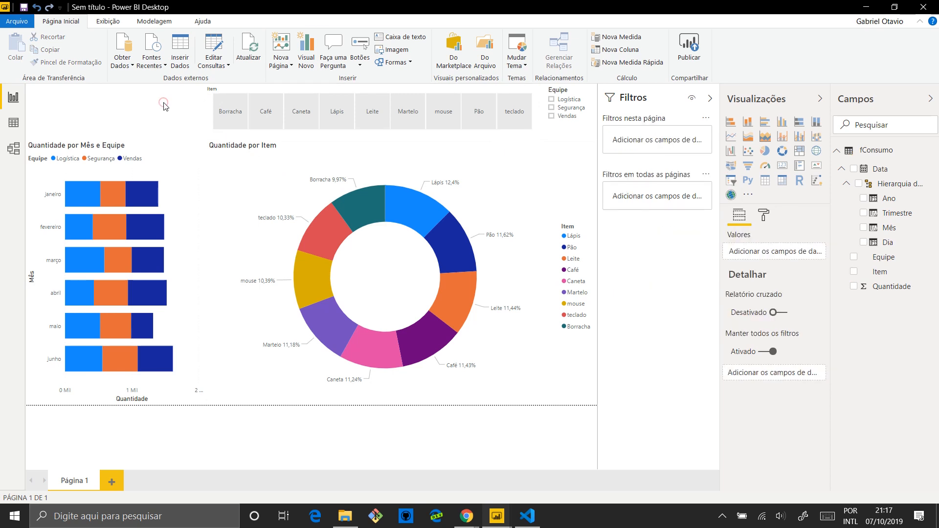
Test the Equipe slicer by filtering the report by Logística, Segurança and Vendas, and clear its selection.
{"action": "left_click", "coordinate": [565, 101]}
{"action": "left_click", "coordinate": [566, 109]}
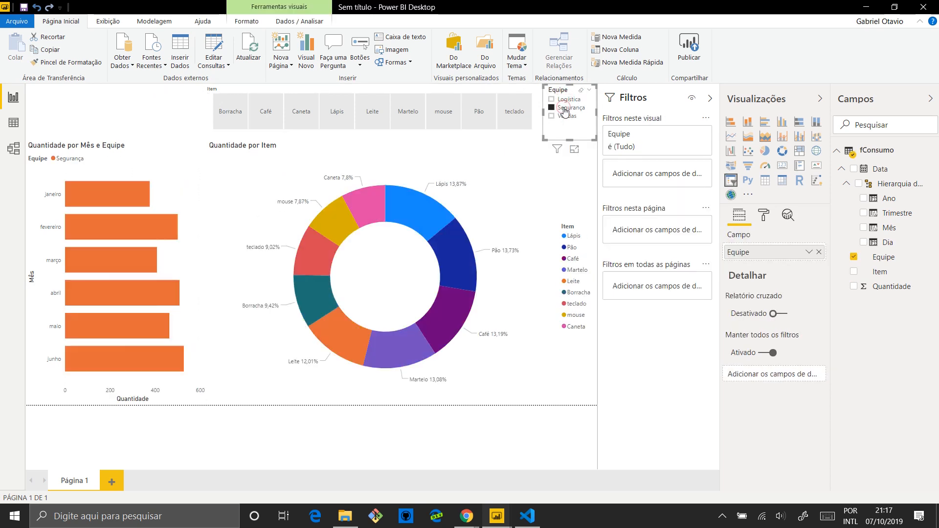
{"action": "left_click", "coordinate": [562, 117]}
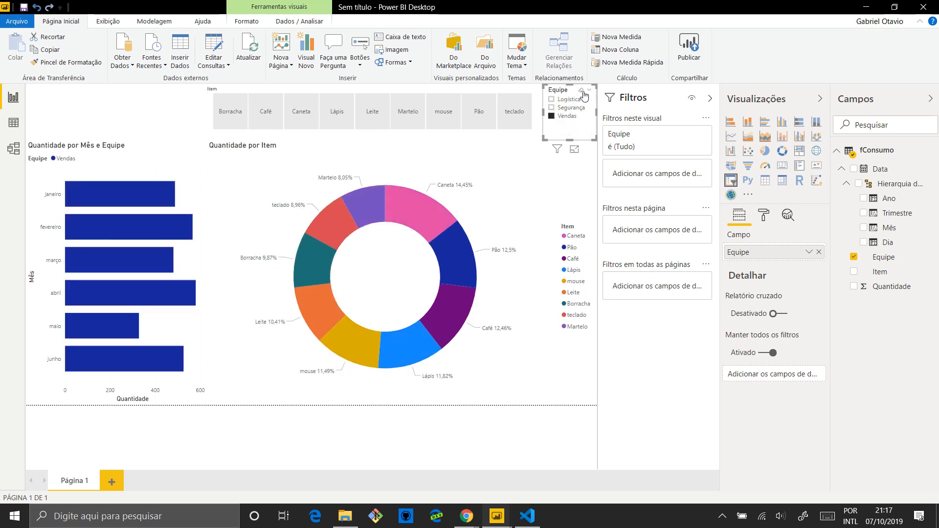
{"action": "left_click", "coordinate": [581, 91]}
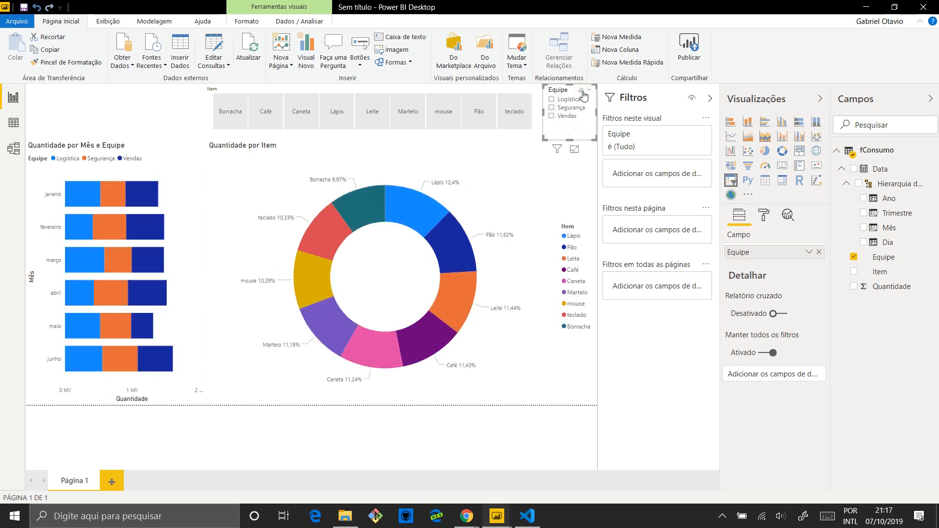
{"action": "left_click", "coordinate": [566, 99]}
{"action": "left_click", "coordinate": [569, 108]}
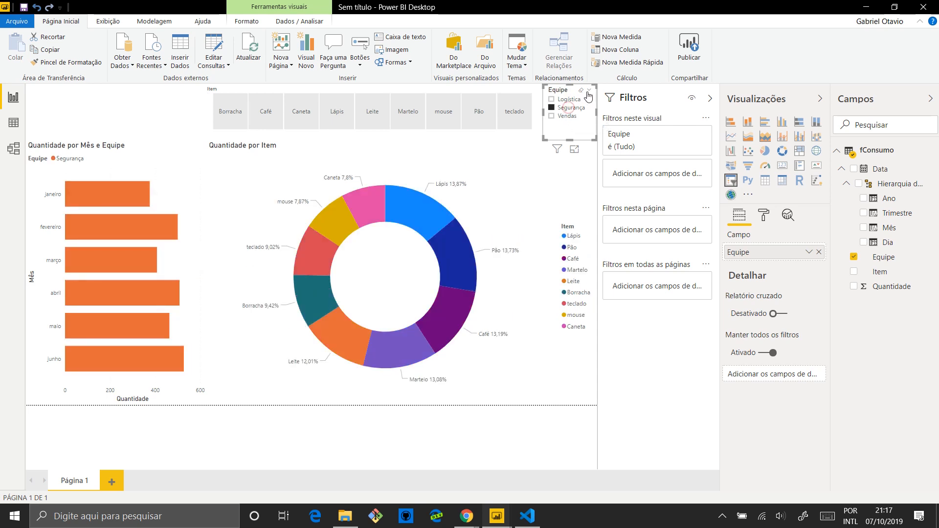
{"action": "left_click", "coordinate": [581, 91]}
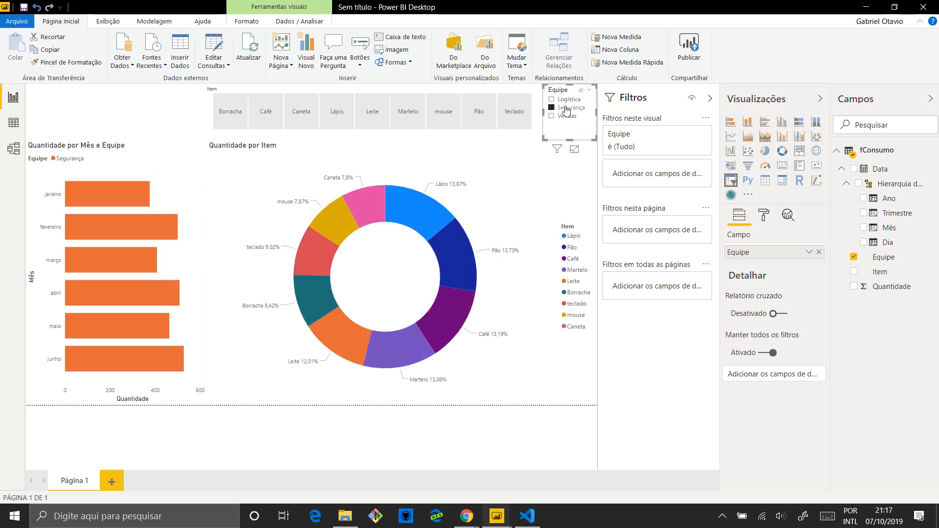
Test the Item slicer by filtering the charts by Café, Caneta, Lápis, Martelo and Leite, and clear its selection.
{"action": "left_click", "coordinate": [276, 118]}
{"action": "left_click", "coordinate": [304, 116]}
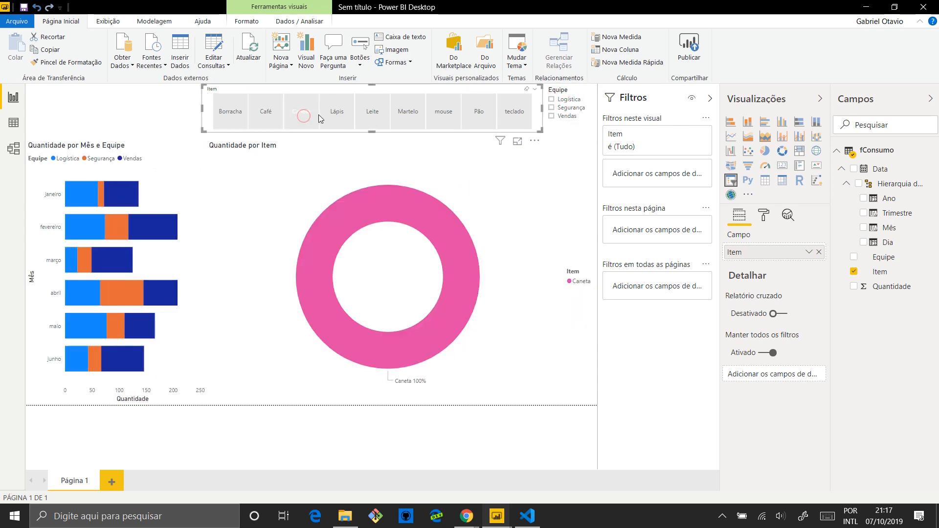
{"action": "left_click", "coordinate": [343, 118]}
{"action": "left_click", "coordinate": [391, 118]}
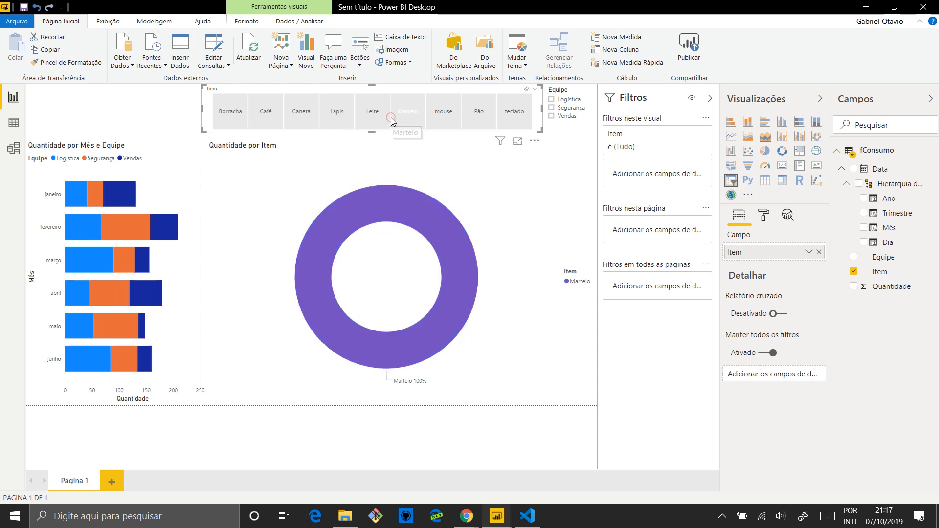
{"action": "left_click", "coordinate": [369, 118]}
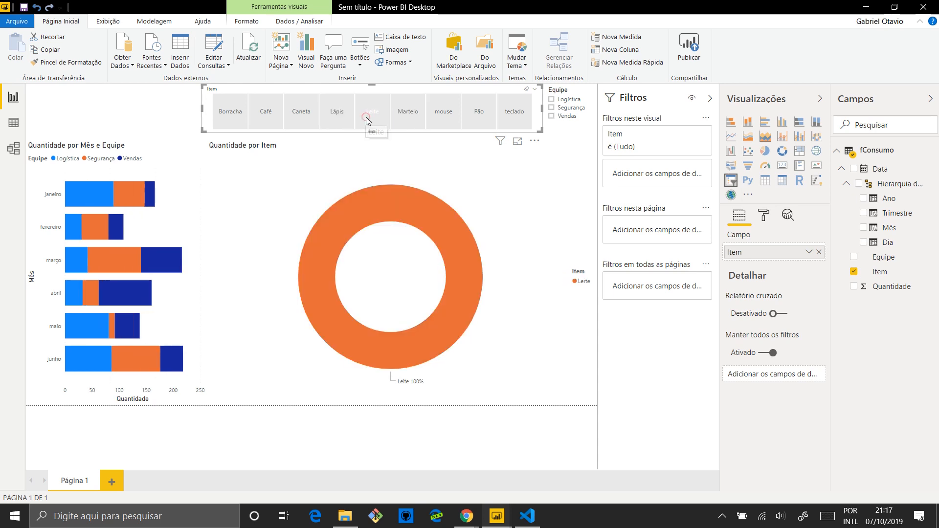
{"action": "left_click", "coordinate": [527, 92]}
{"action": "left_click", "coordinate": [179, 106]}
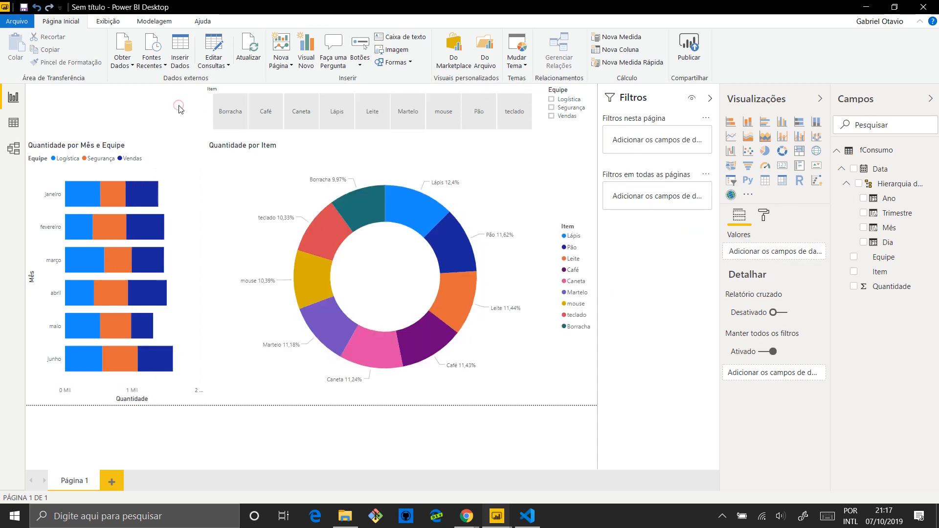